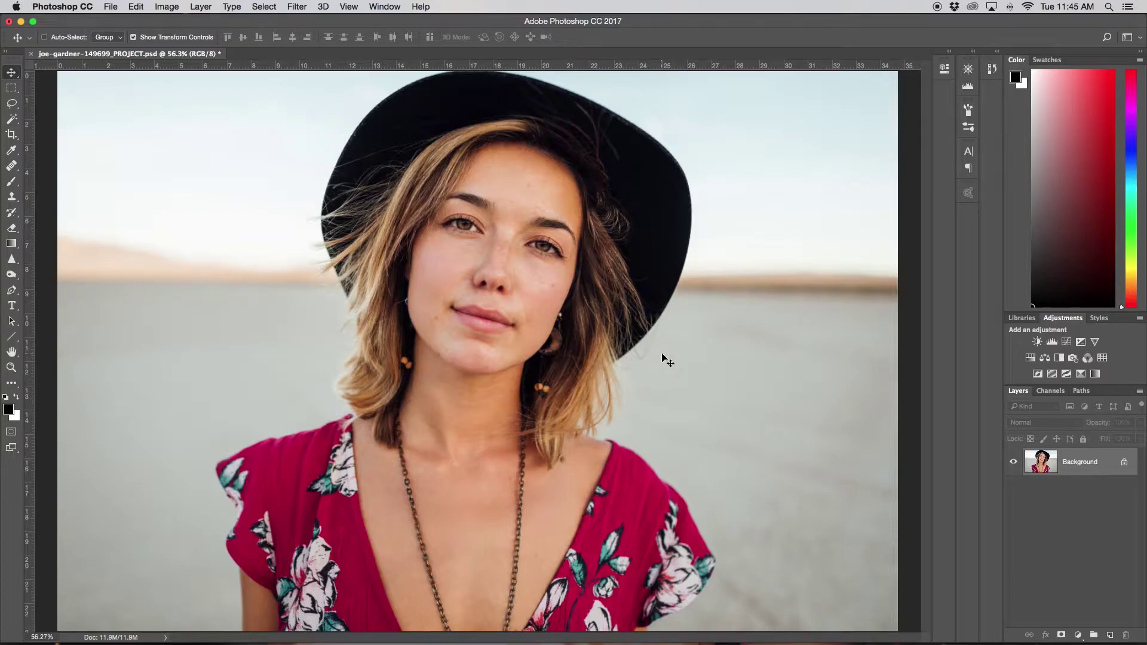
Step: Zoom the portrait to 100% and scroll so the woman's face is centred
key(super+equal)
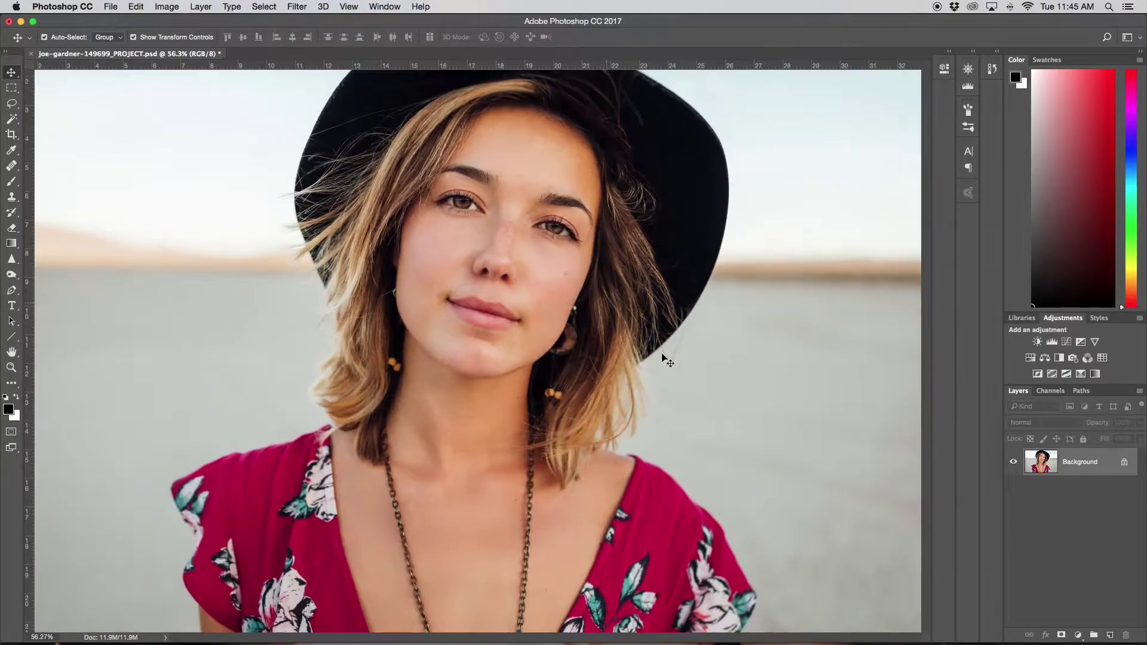
key(super+equal)
key(super+equal)
key(super+minus)
scroll(514, 326, up, 5)
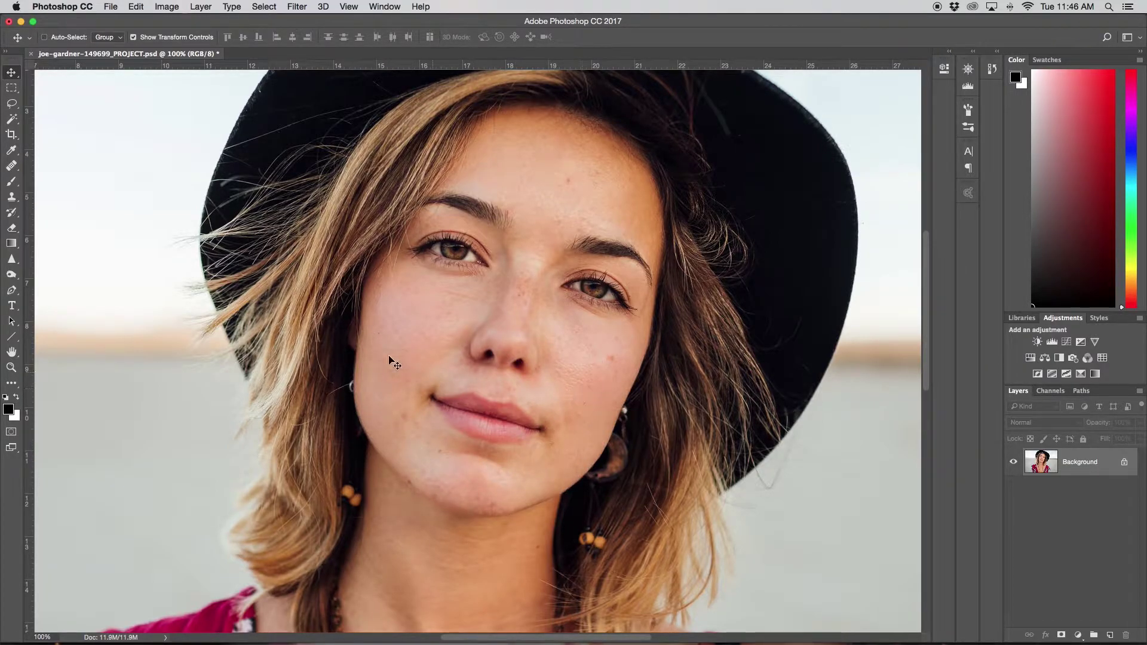
scroll(355, 343, down, 1)
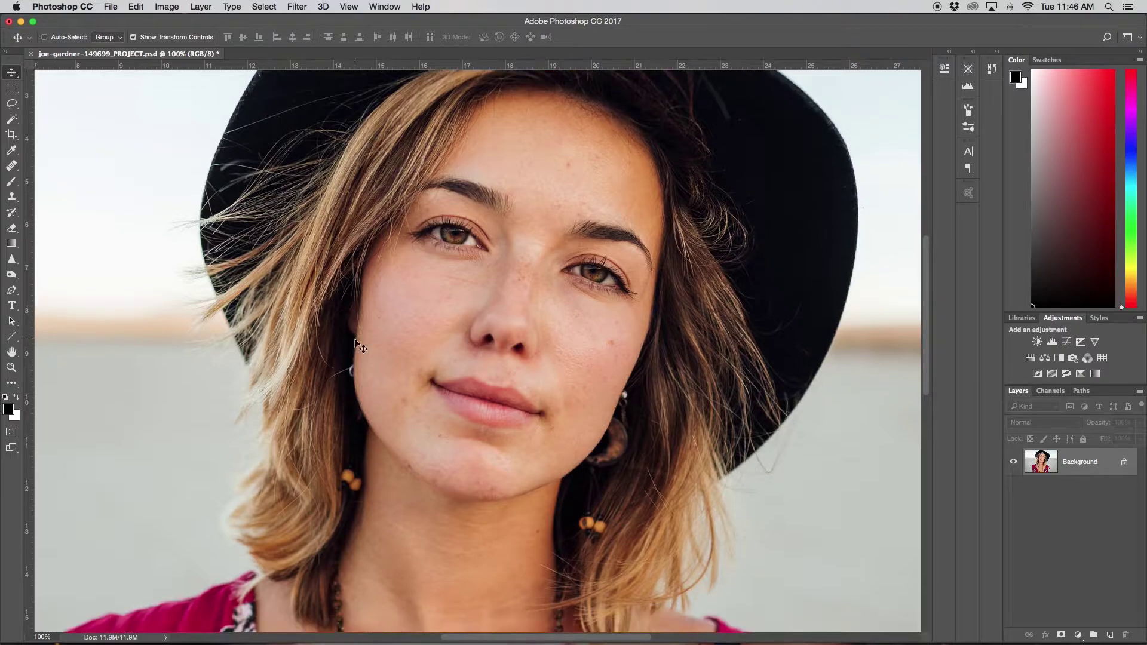
scroll(355, 343, left, 3)
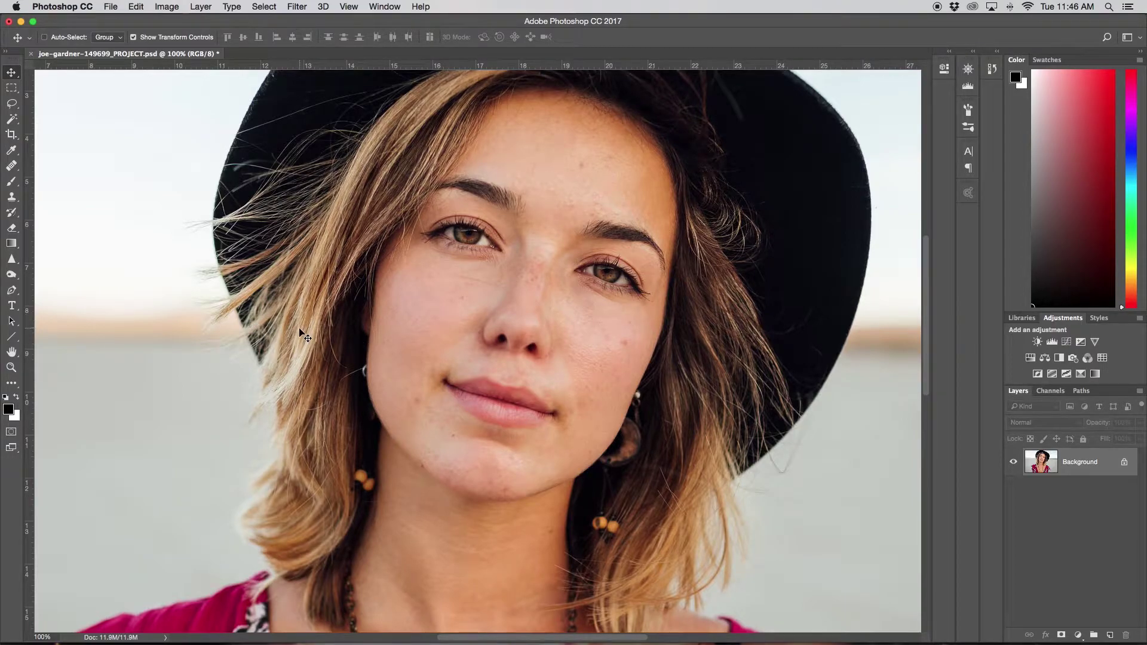
Step: Duplicate the Background photo as Layer 1 with Cmd+J, undoing a stray empty layer
click(1110, 636)
key(super+z)
key(super+j)
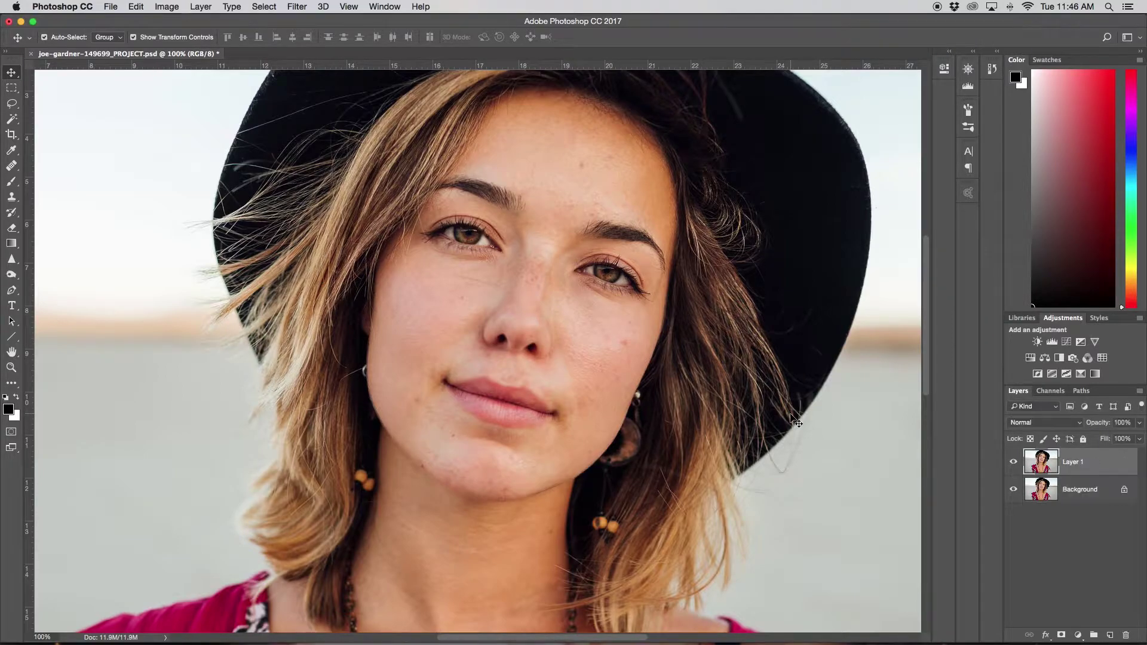
Step: Clone Stamp over the small blemish on the jaw
click(12, 197)
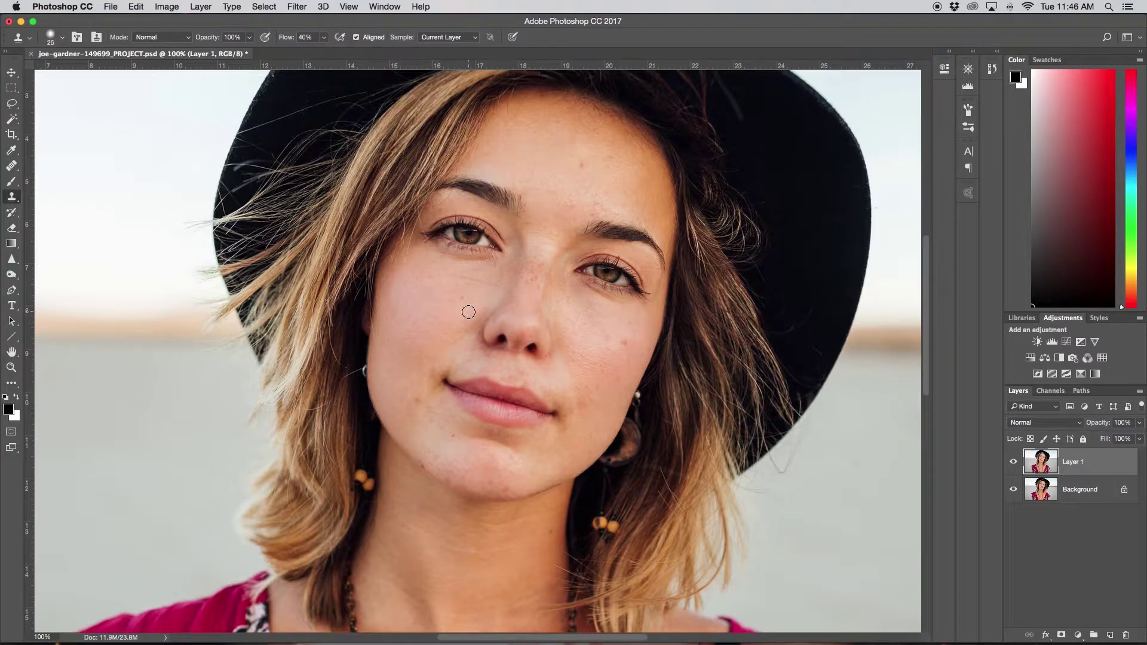
scroll(468, 312, right, 2)
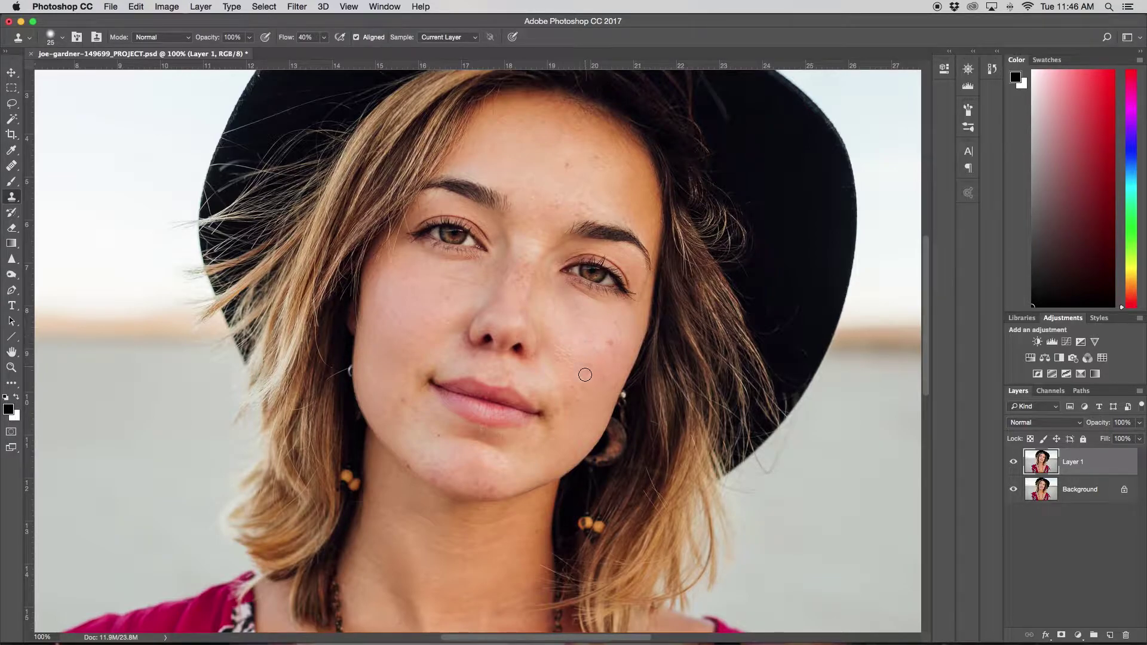
mouse_move(408, 466)
mouse_down()
mouse_move(447, 472)
mouse_move(409, 468)
mouse_move(416, 501)
mouse_move(416, 473)
mouse_move(456, 496)
mouse_move(412, 470)
mouse_up()
Step: Switch to the Healing Brush, sample clean cheek skin and heal a spot near the chin
click(10, 166)
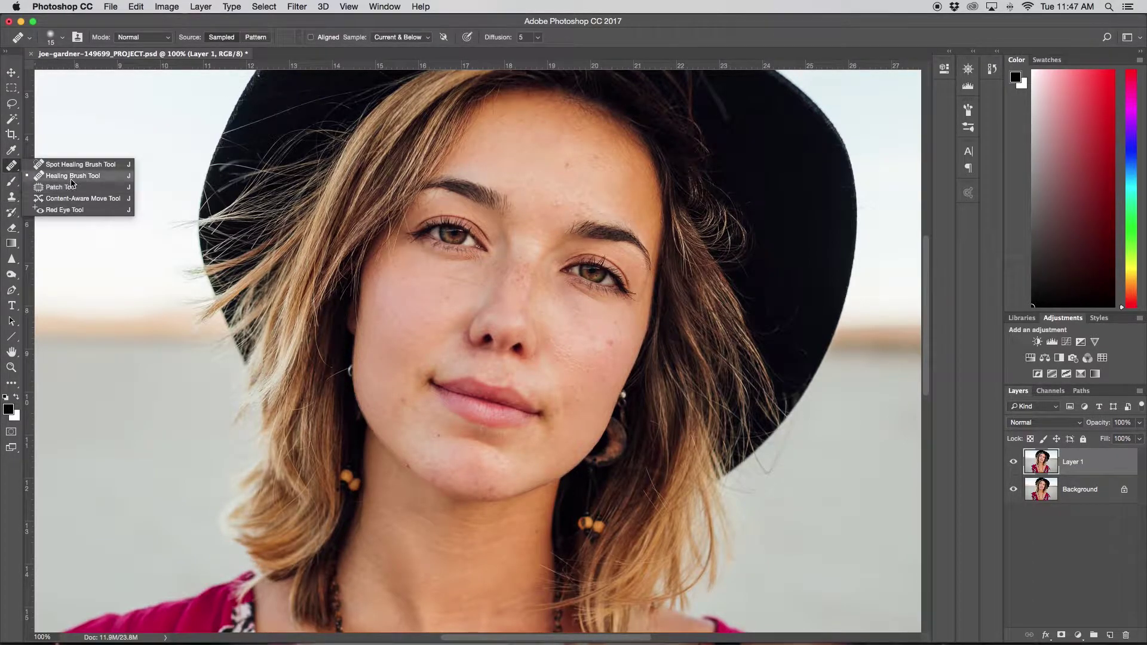
click(72, 177)
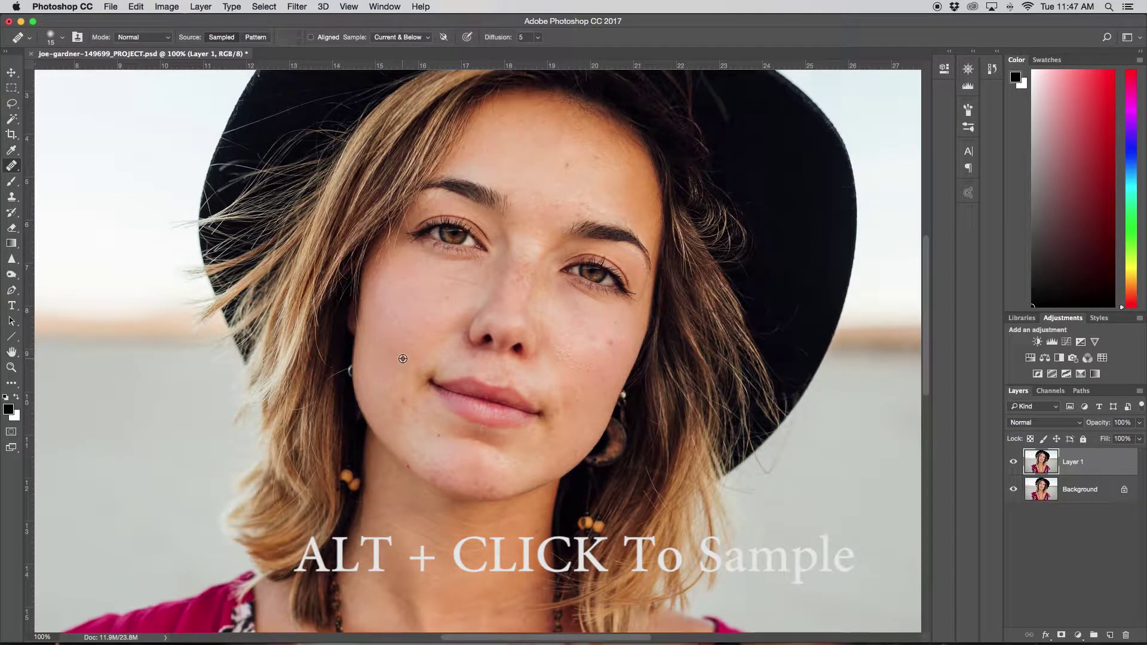
alt+click(407, 389)
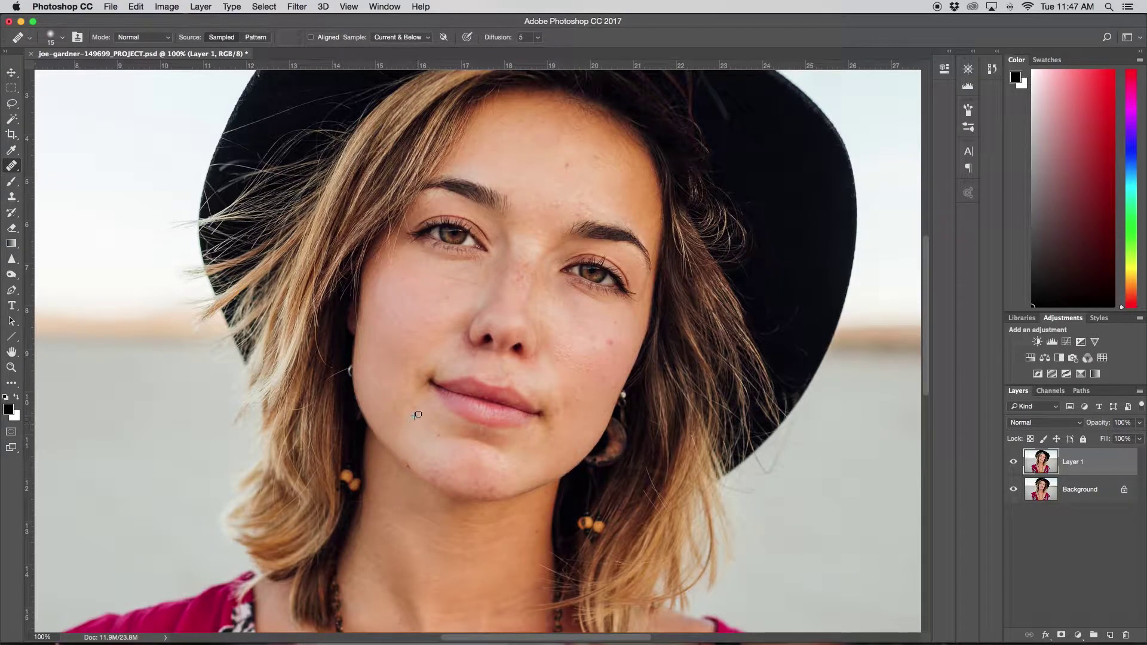
alt+click(418, 435)
Step: Zoom in and heal the reddish spot at the nostril edge using nearby skin
scroll(563, 236, up, 4)
scroll(562, 239, up, 3)
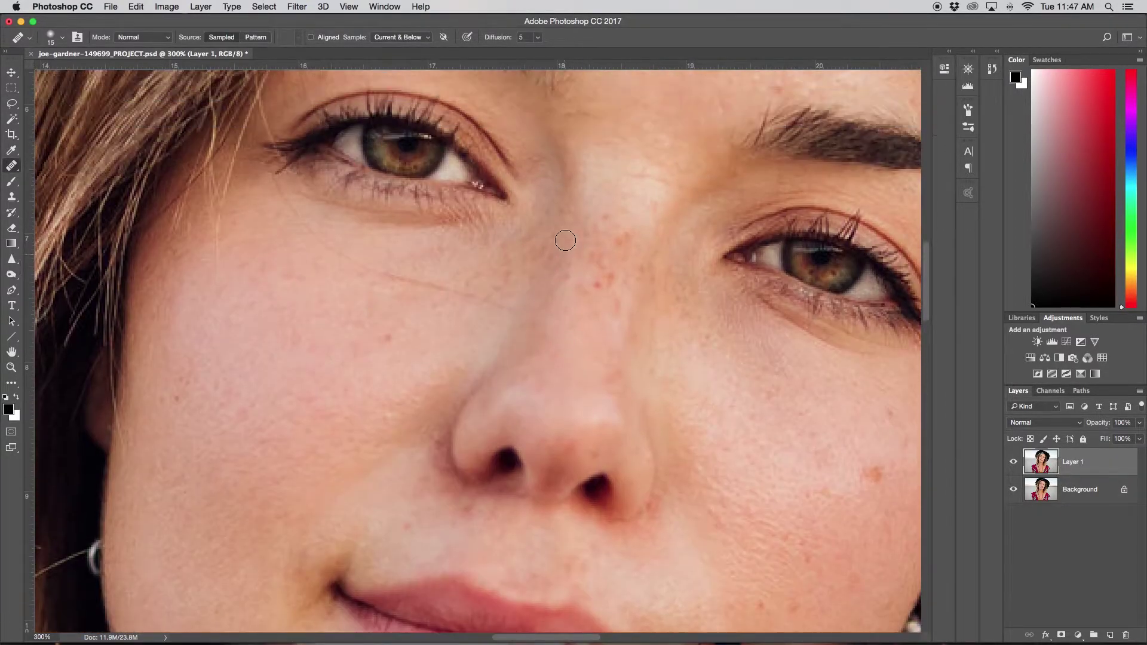
scroll(563, 242, up, 3)
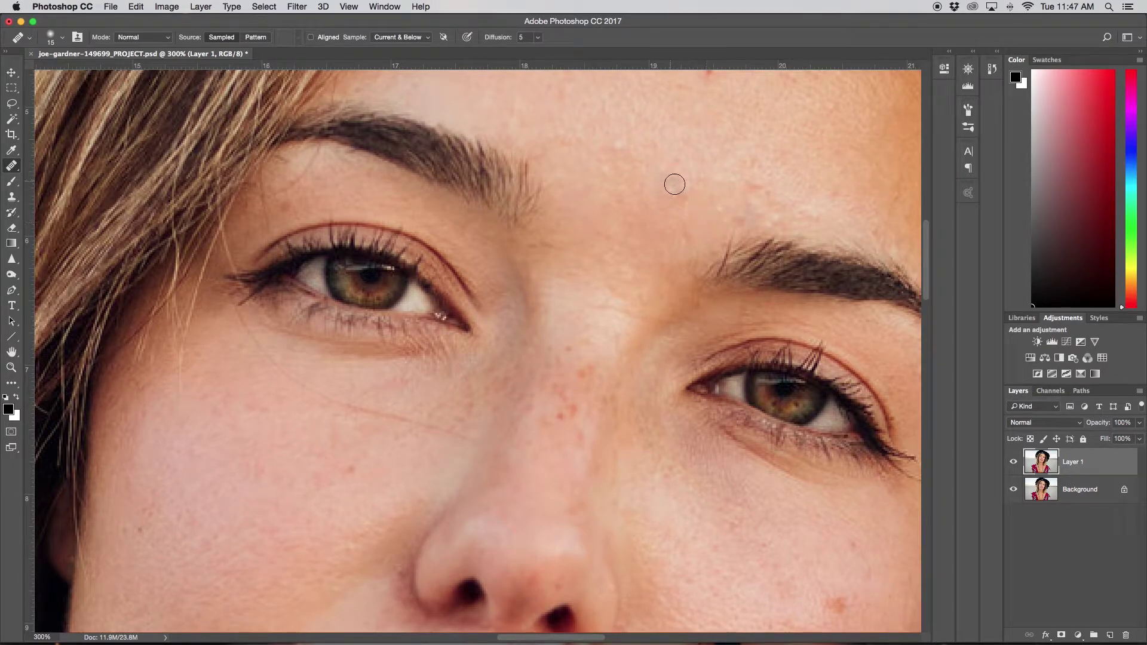
scroll(766, 227, right, 4)
scroll(766, 227, up, 1)
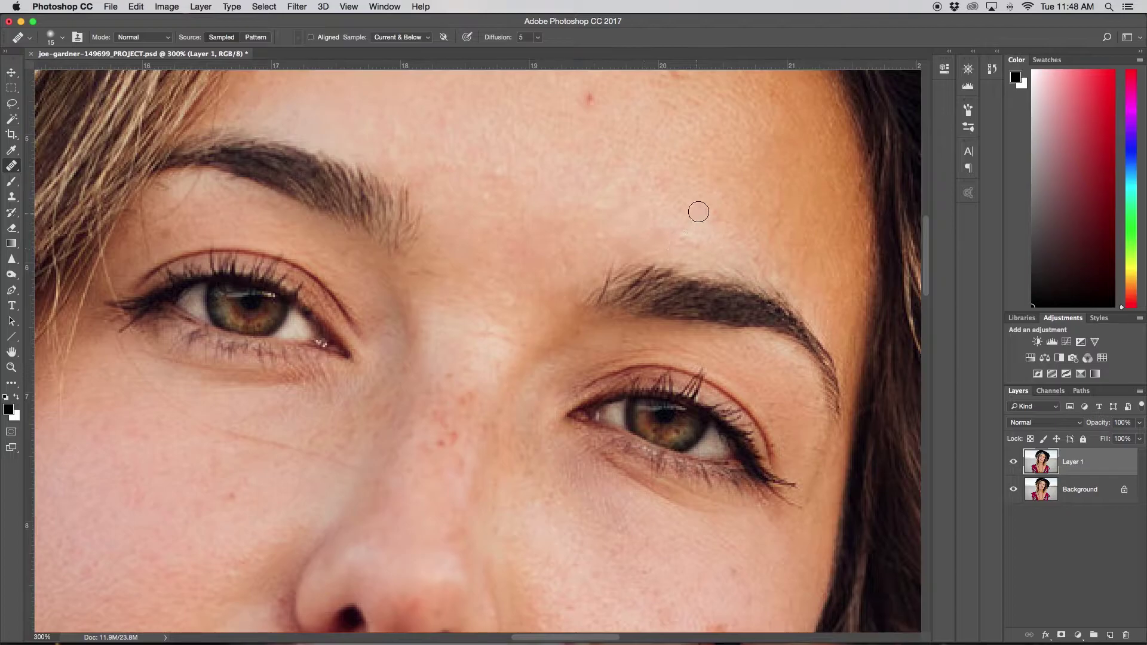
scroll(625, 183, up, 1)
scroll(600, 160, down, 10)
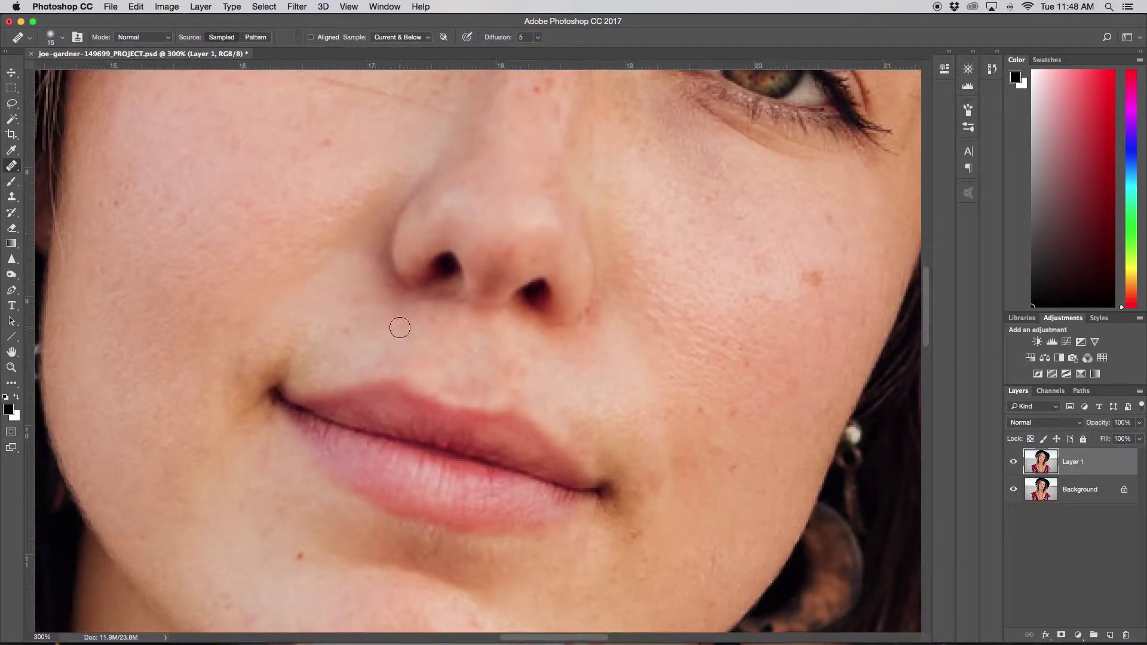
alt+click(605, 342)
click(596, 306)
Step: Heal the red blemish on the jawline and two dark spots on the chin
scroll(677, 383, down, 5)
scroll(677, 384, right, 2)
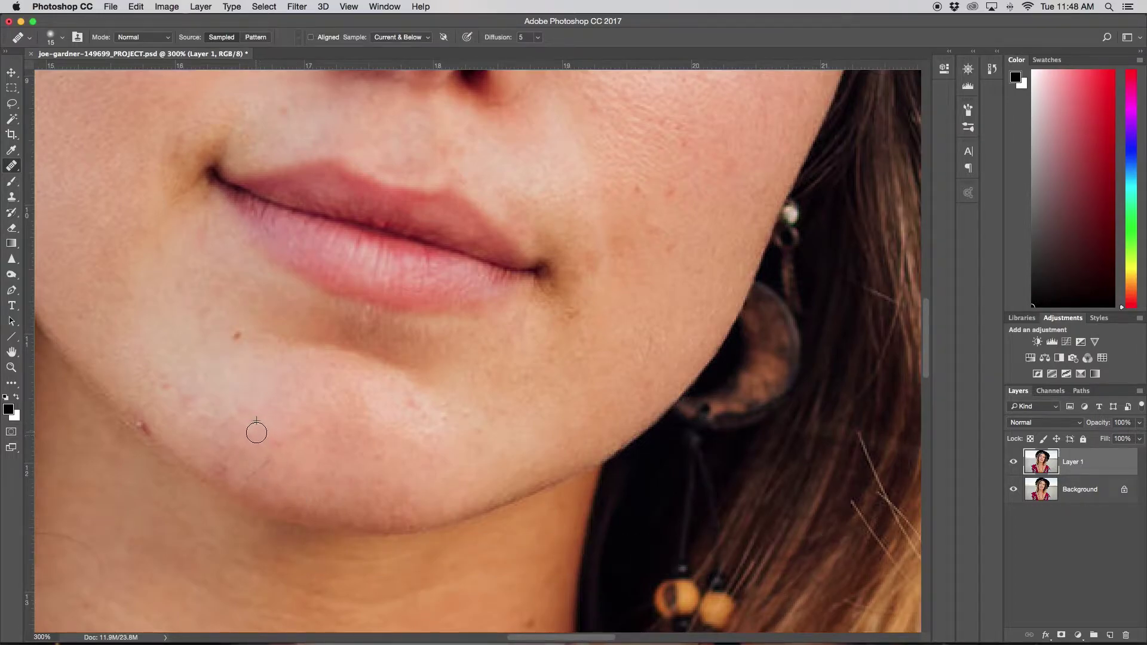
alt+click(149, 413)
click(143, 425)
click(258, 412)
click(171, 431)
click(255, 416)
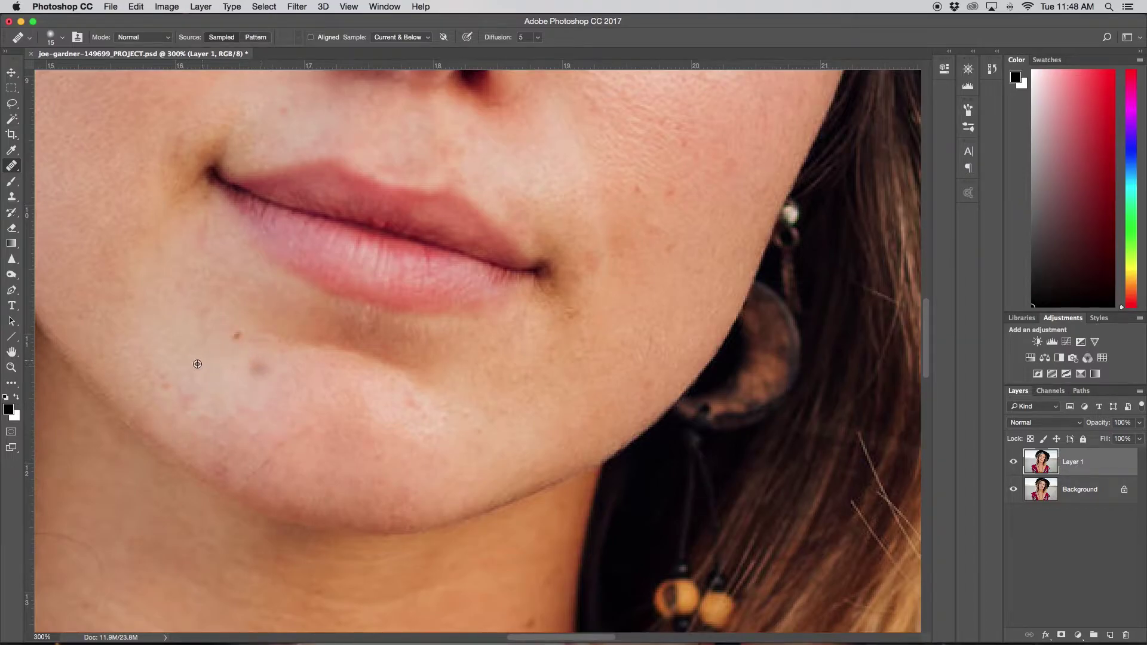
Step: Set the healing brush to 15 px, 0% hardness; heal spots by the hair and cheek
scroll(168, 384, up, 3)
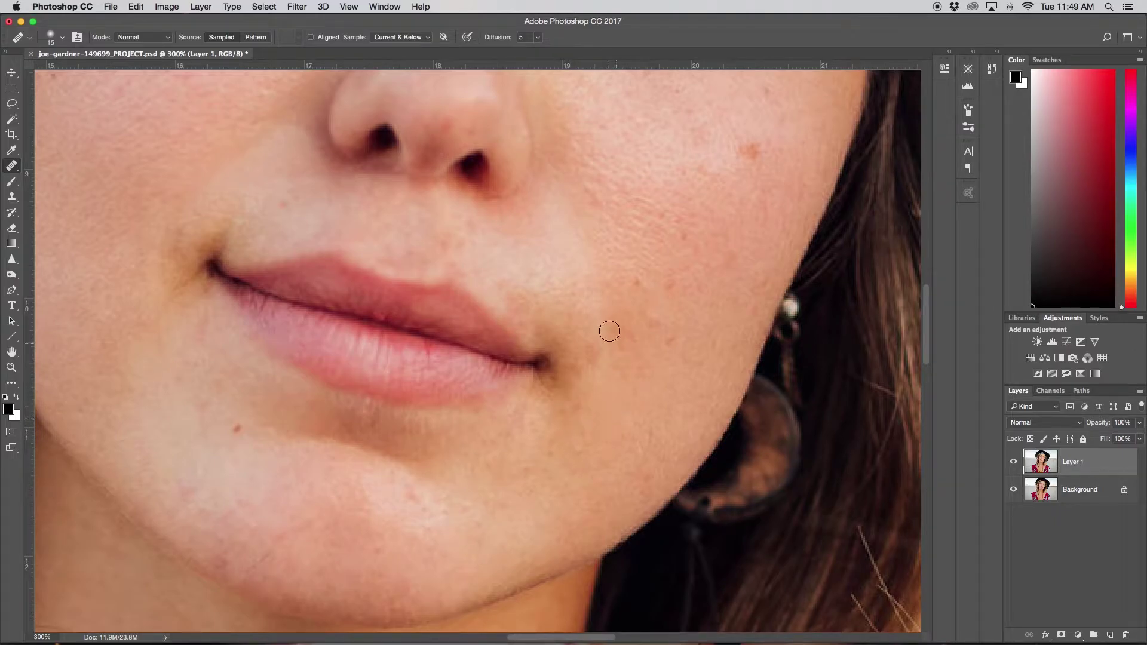
click(63, 38)
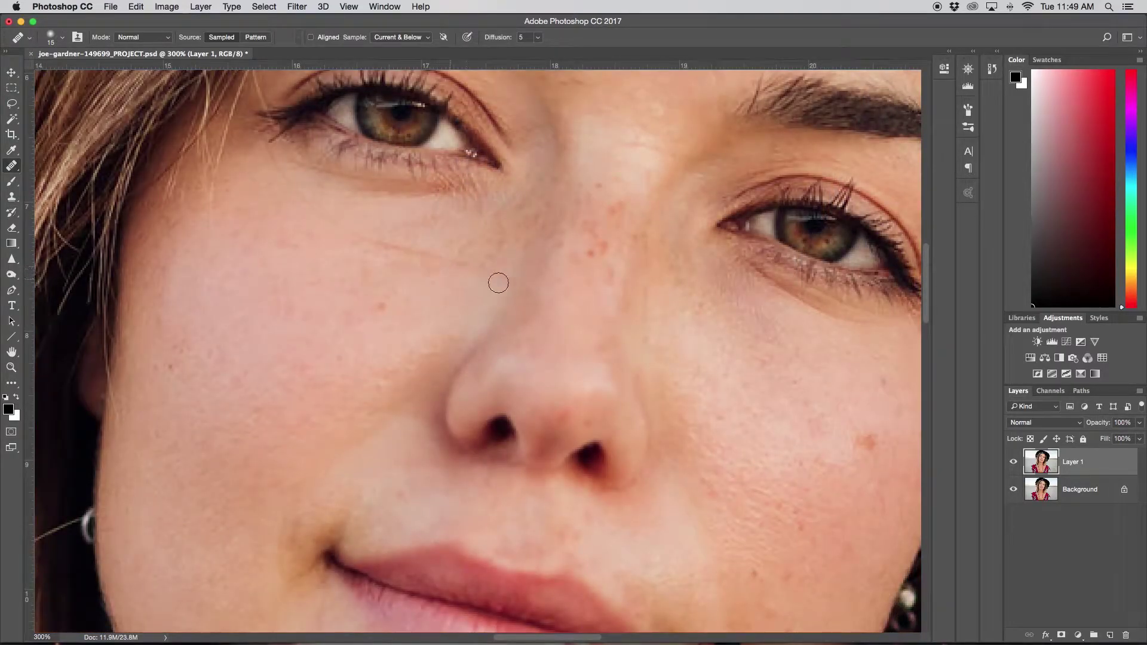
click(246, 138)
click(444, 373)
Step: Patch the crease under the left eye with smooth cheek skin, then deselect
click(13, 166)
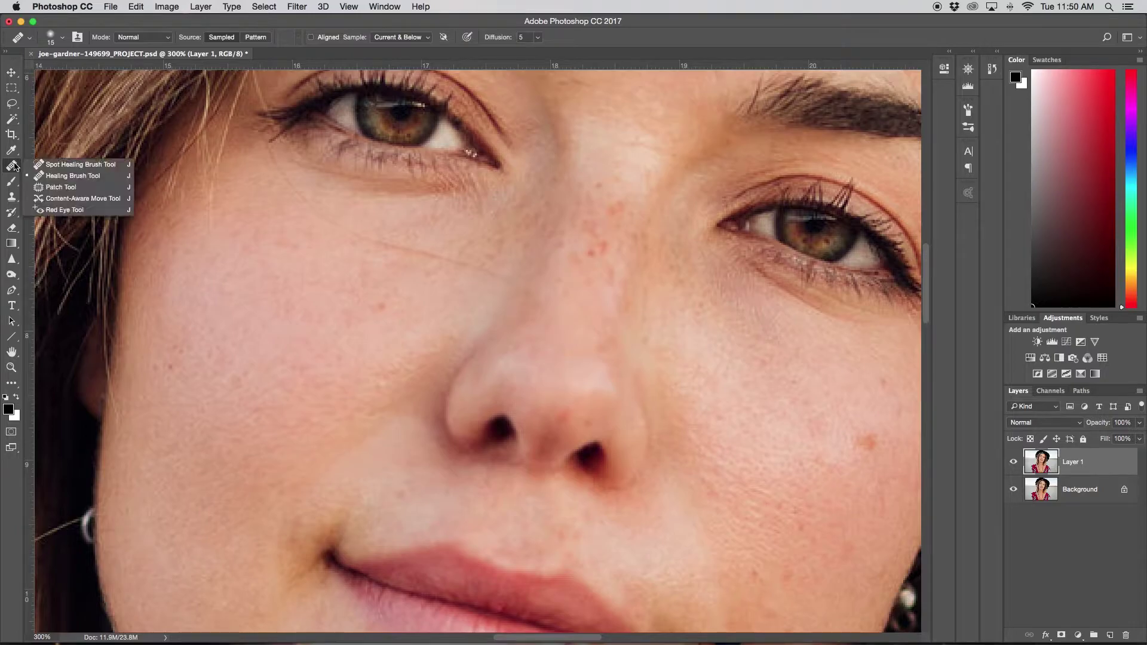
click(85, 189)
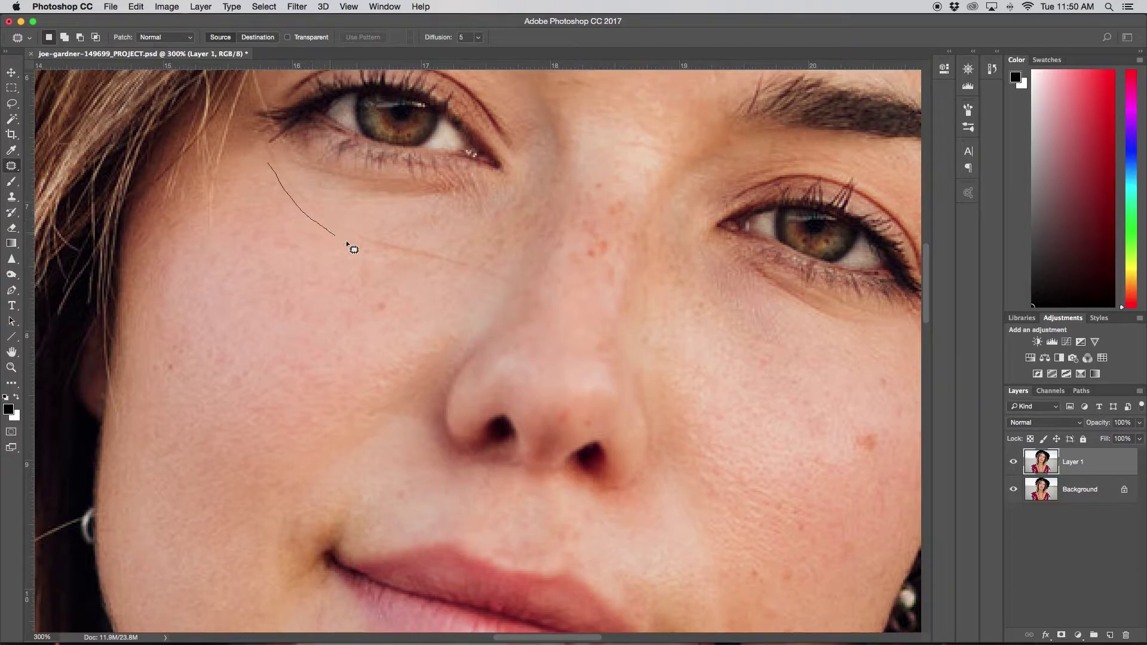
drag(408, 263, 522, 280)
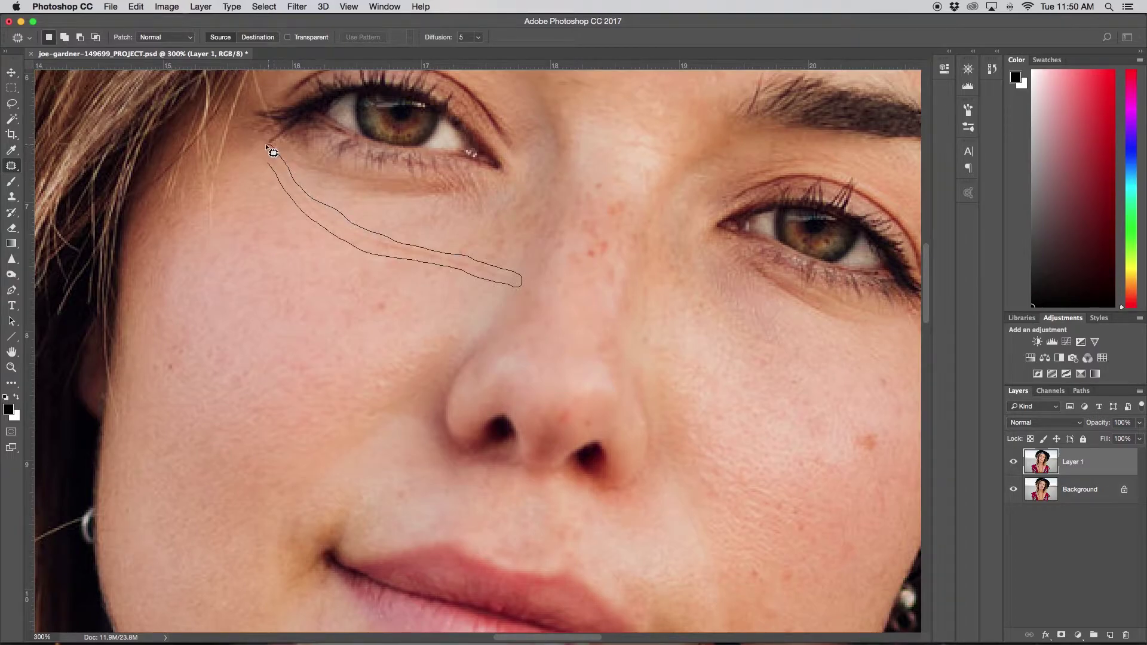
drag(277, 172, 274, 174)
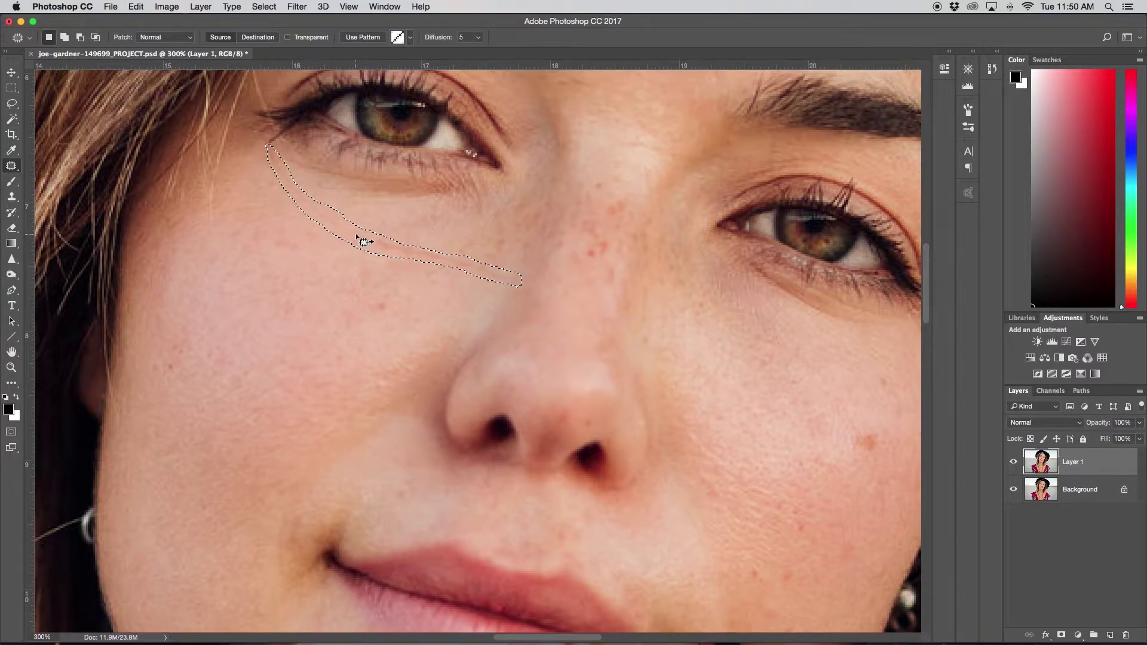
drag(363, 243, 378, 222)
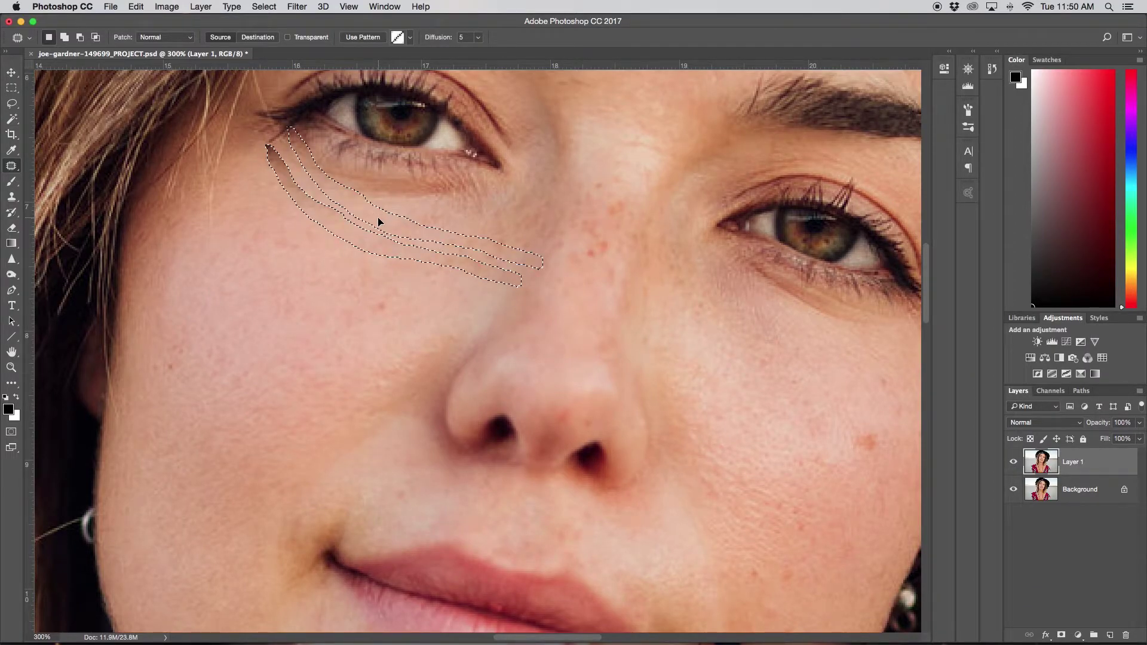
drag(378, 222, 332, 266)
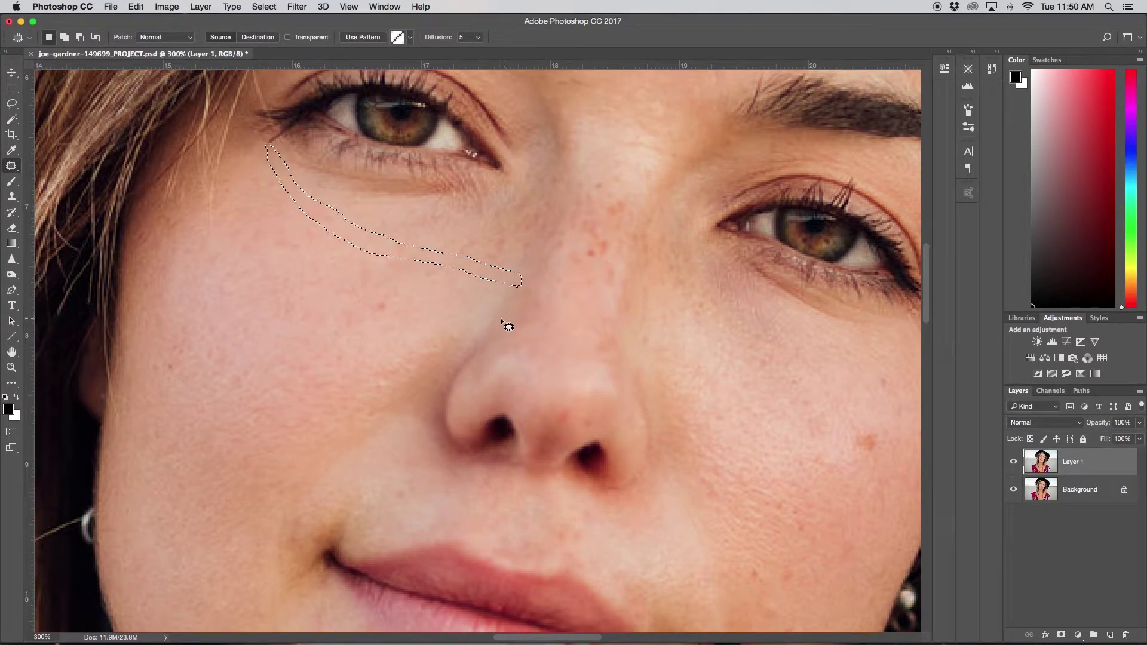
key(super+d)
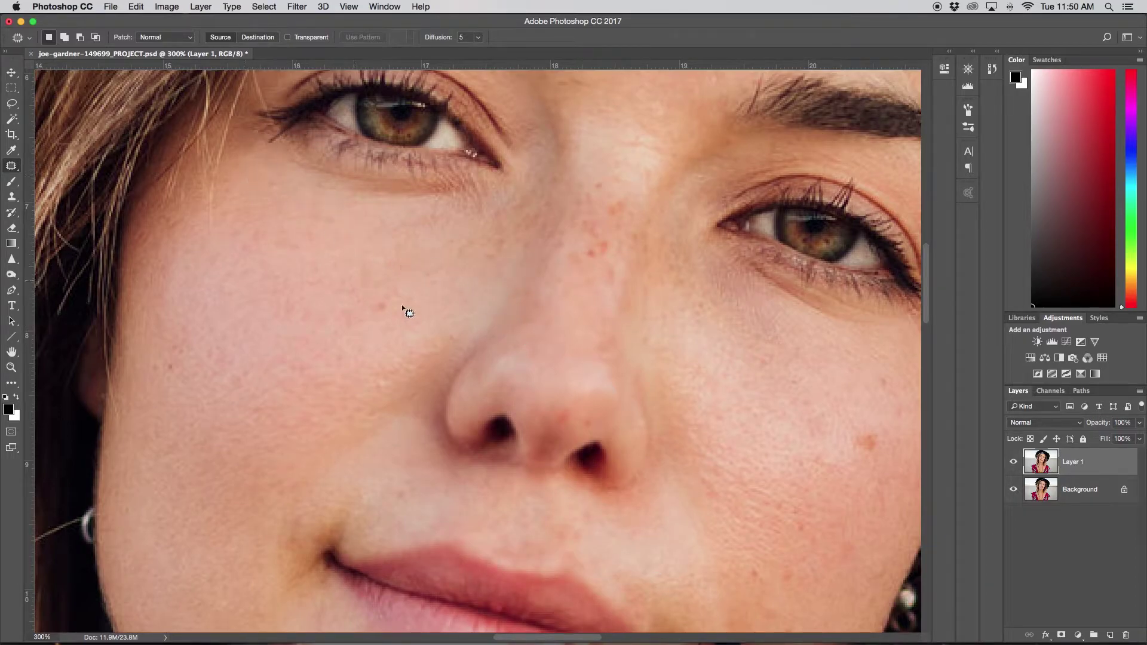
Step: Patch a small spot near the nose tip and clear the selection
scroll(400, 388, up, 2)
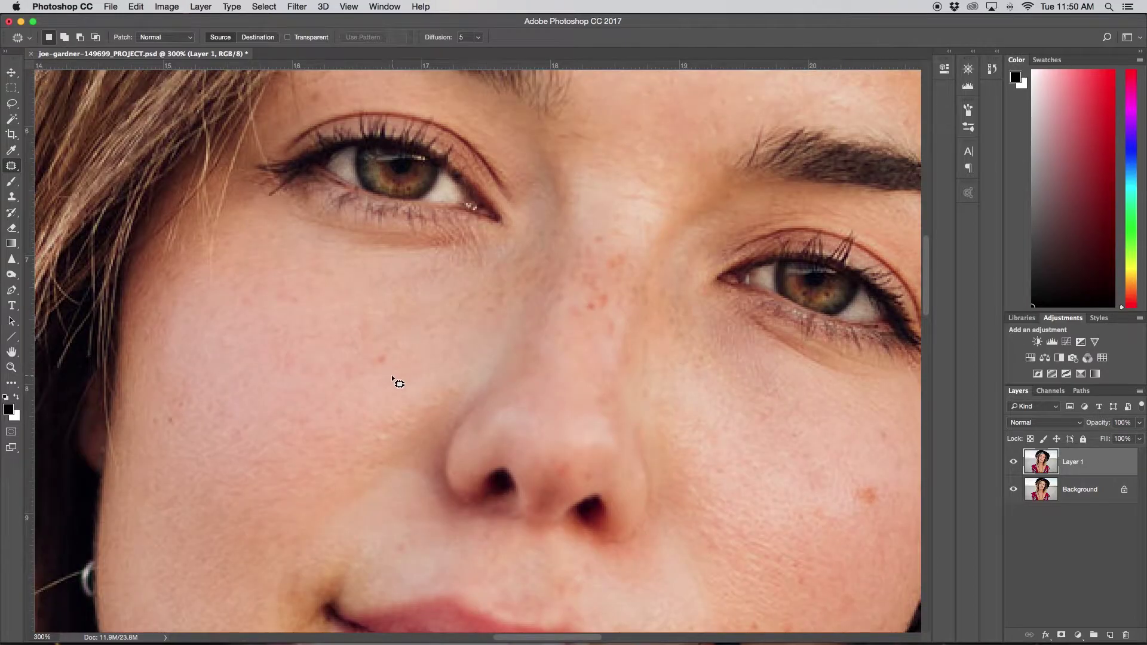
scroll(392, 374, down, 5)
scroll(762, 451, right, 2)
scroll(761, 452, down, 1)
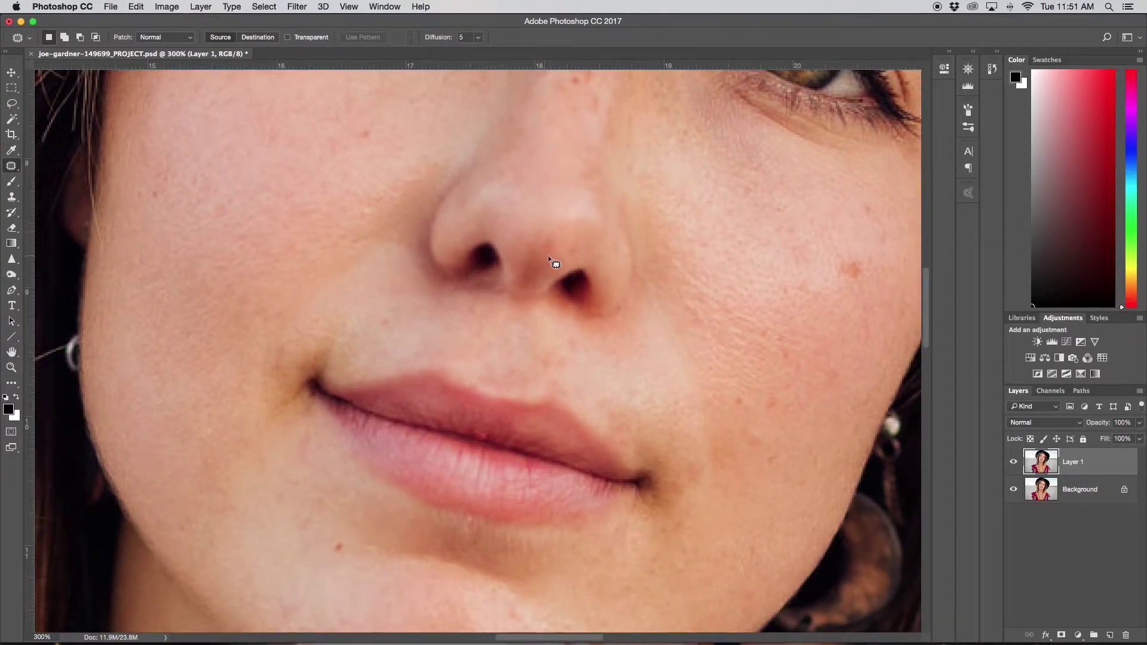
mouse_move(556, 233)
mouse_down()
mouse_move(534, 242)
mouse_move(554, 253)
mouse_move(555, 234)
mouse_move(520, 236)
mouse_up()
key(super+d)
Step: Patch the spot above the nostril, deselect, and switch back to the Healing Brush
scroll(622, 314, right, 1)
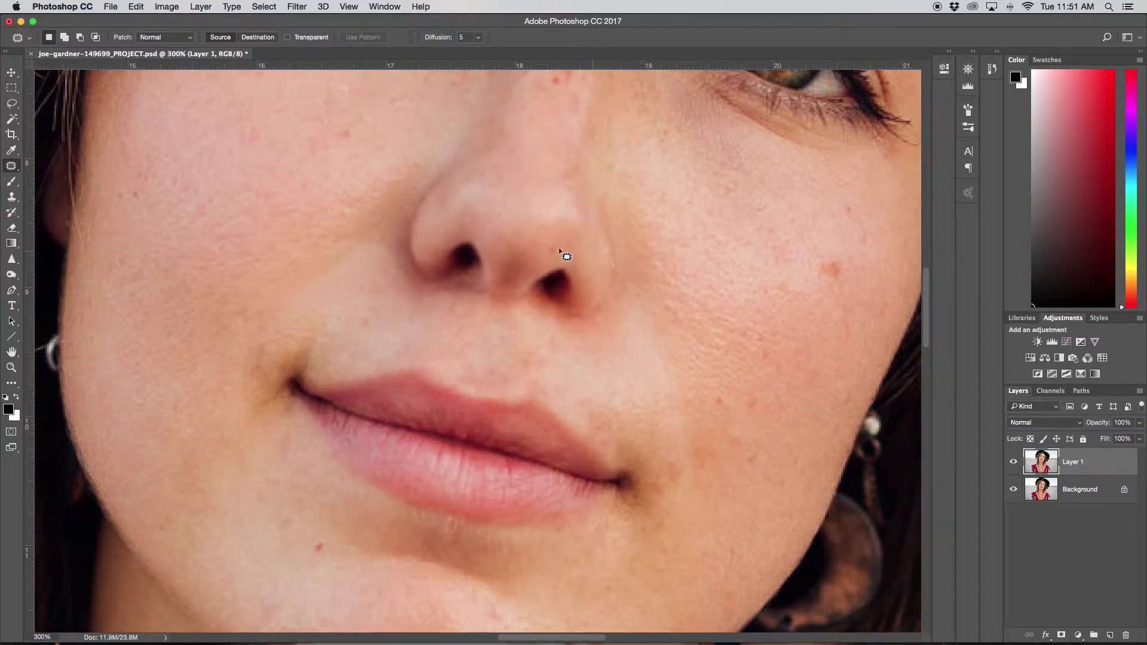
mouse_move(559, 250)
mouse_down()
mouse_move(534, 260)
mouse_move(573, 249)
mouse_up()
key(super+d)
scroll(597, 303, down, 3)
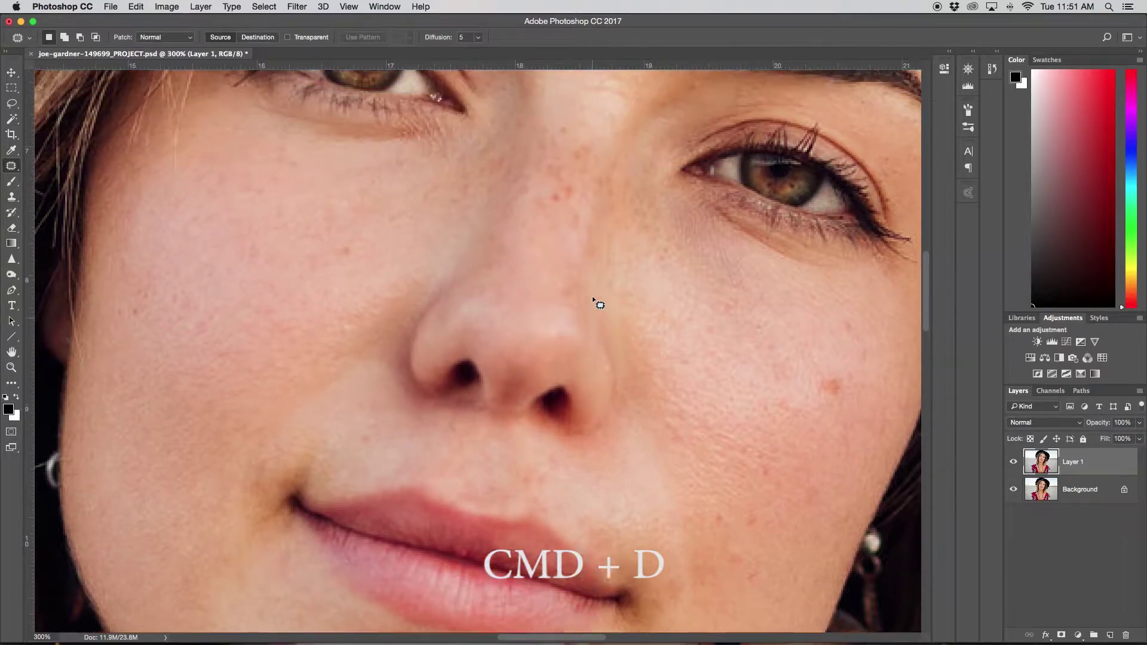
scroll(729, 353, up, 3)
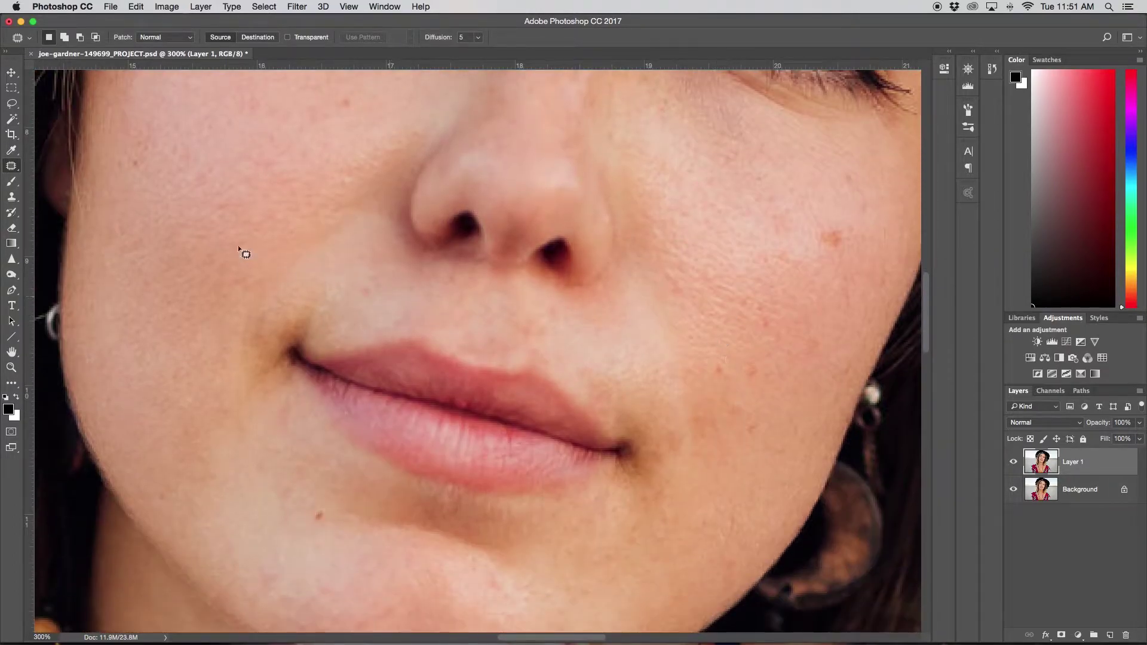
drag(11, 166, 49, 177)
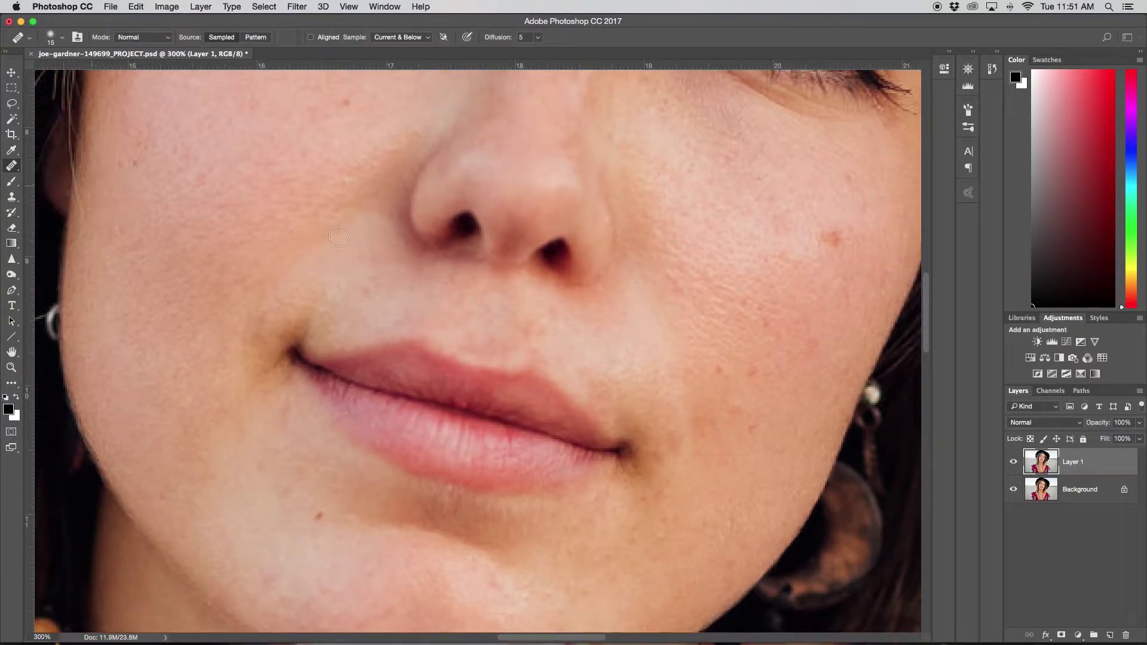
Step: Sample clean cheek skin and heal a blemish on the cheek
alt+click(672, 272)
click(741, 308)
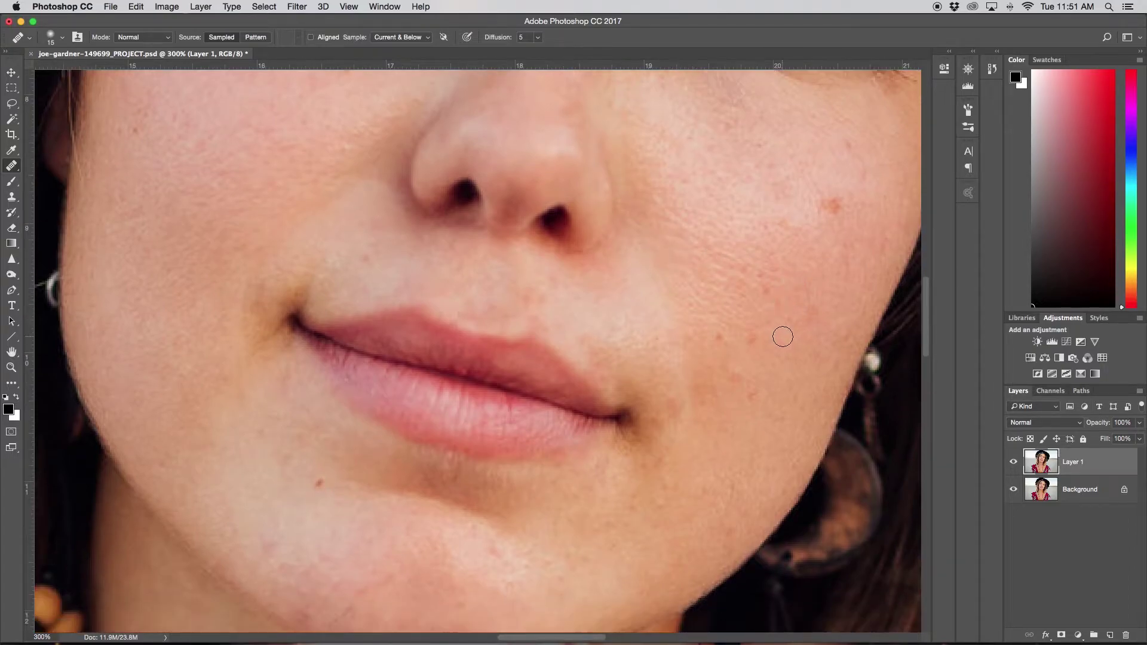
scroll(780, 332, down, 2)
alt+click(809, 336)
scroll(825, 315, up, 10)
scroll(825, 315, right, 7)
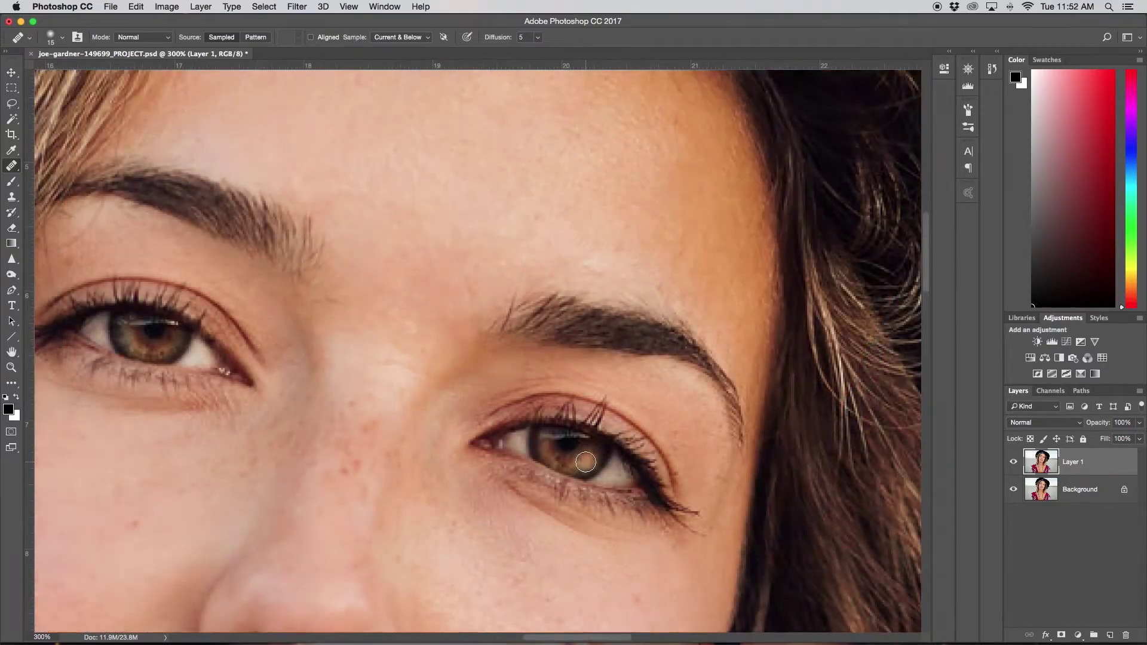
scroll(406, 450, left, 4)
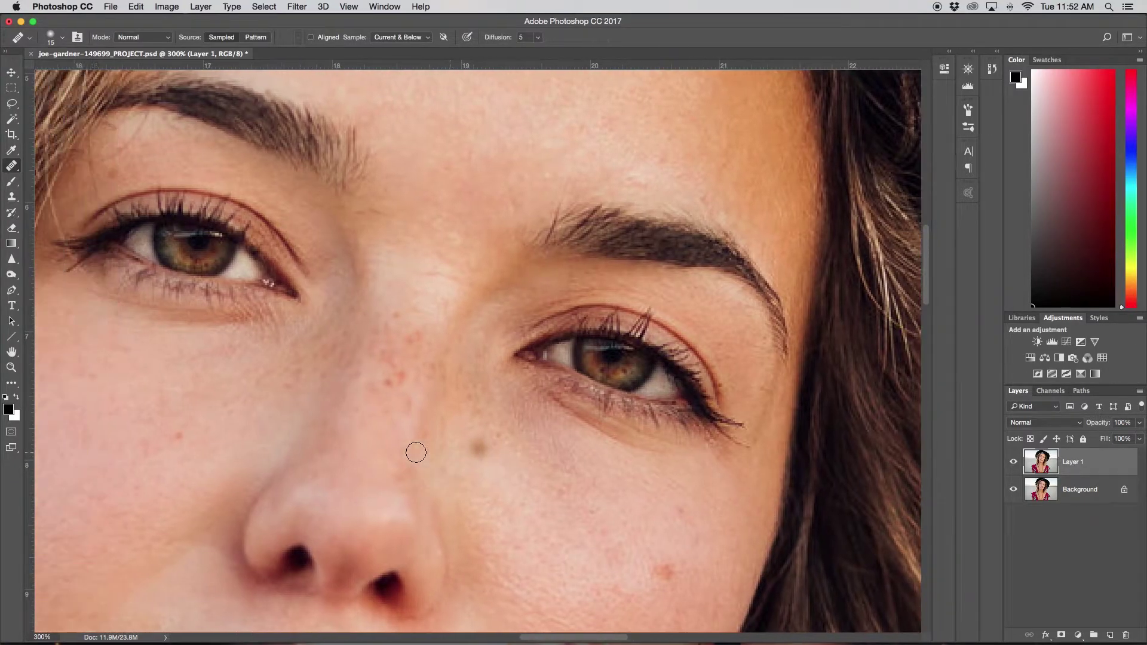
Step: Heal the mole below the eye and the brown spots on the cheek
click(646, 454)
click(610, 444)
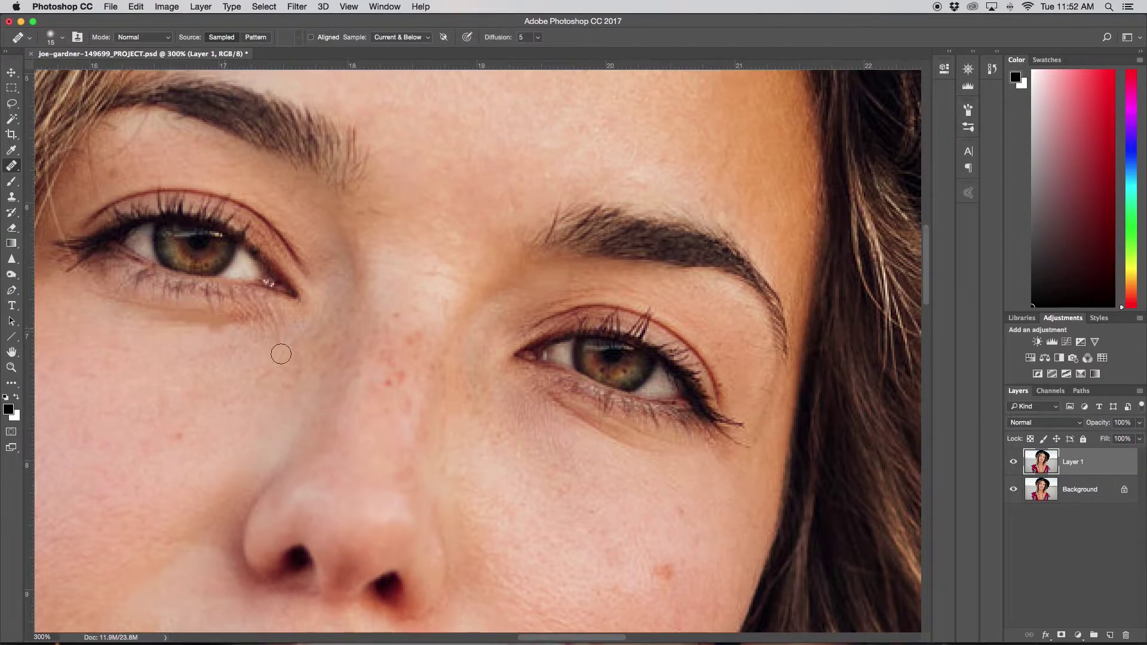
click(624, 467)
click(652, 465)
Step: With a smaller brush, smooth the under-eye crease, compare Layer 1 on/off, and resample under-eye skin
key(bracketleft)
key(bracketleft)
drag(626, 446, 585, 426)
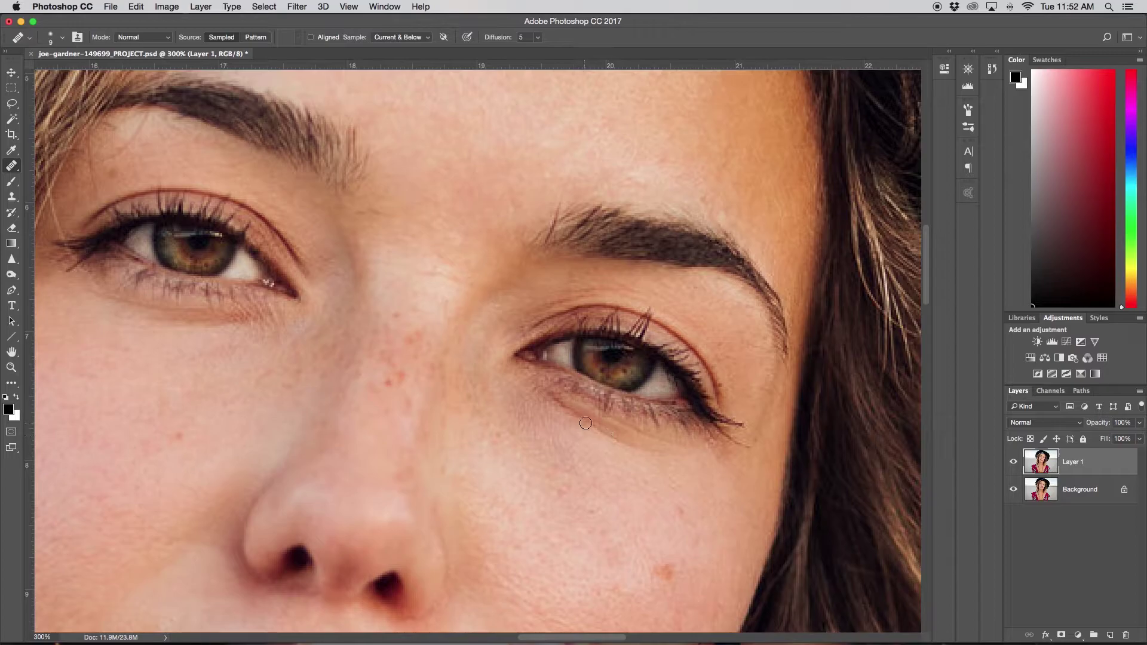
alt+click(651, 460)
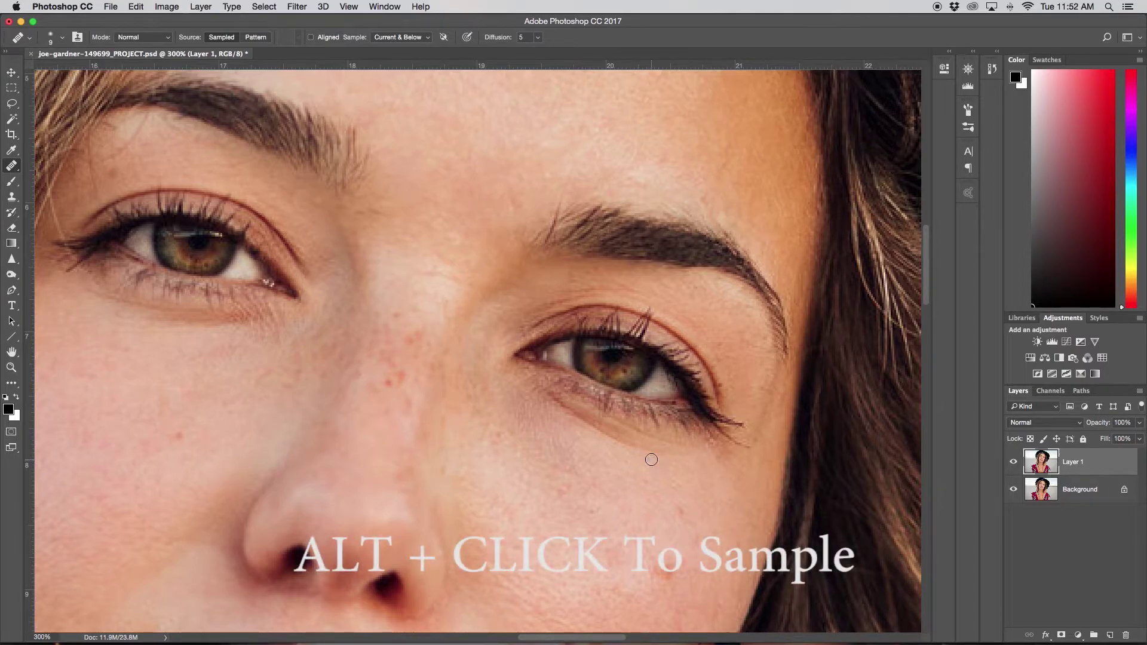
drag(666, 450, 608, 435)
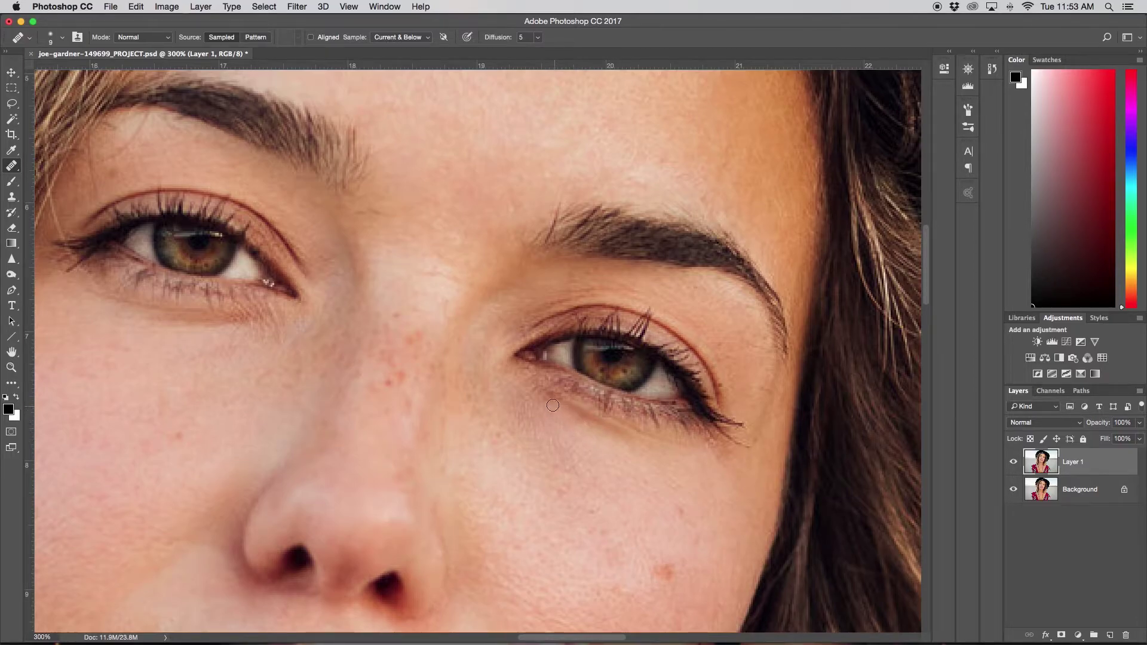
click(1016, 461)
click(1015, 461)
scroll(173, 344, left, 3)
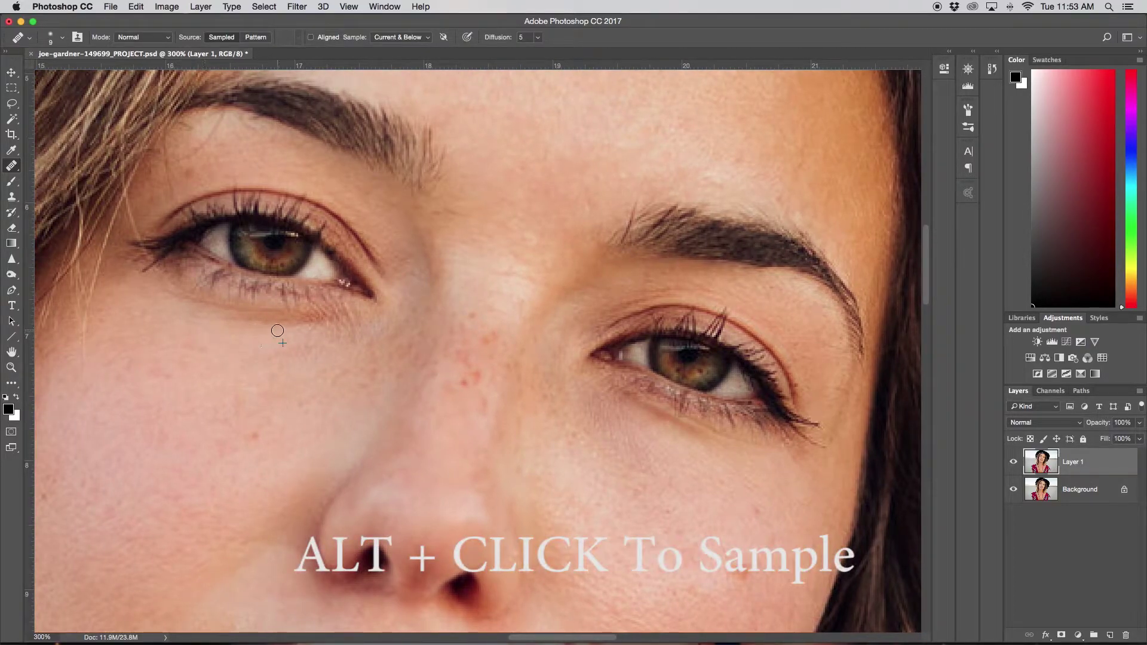
alt+click(195, 327)
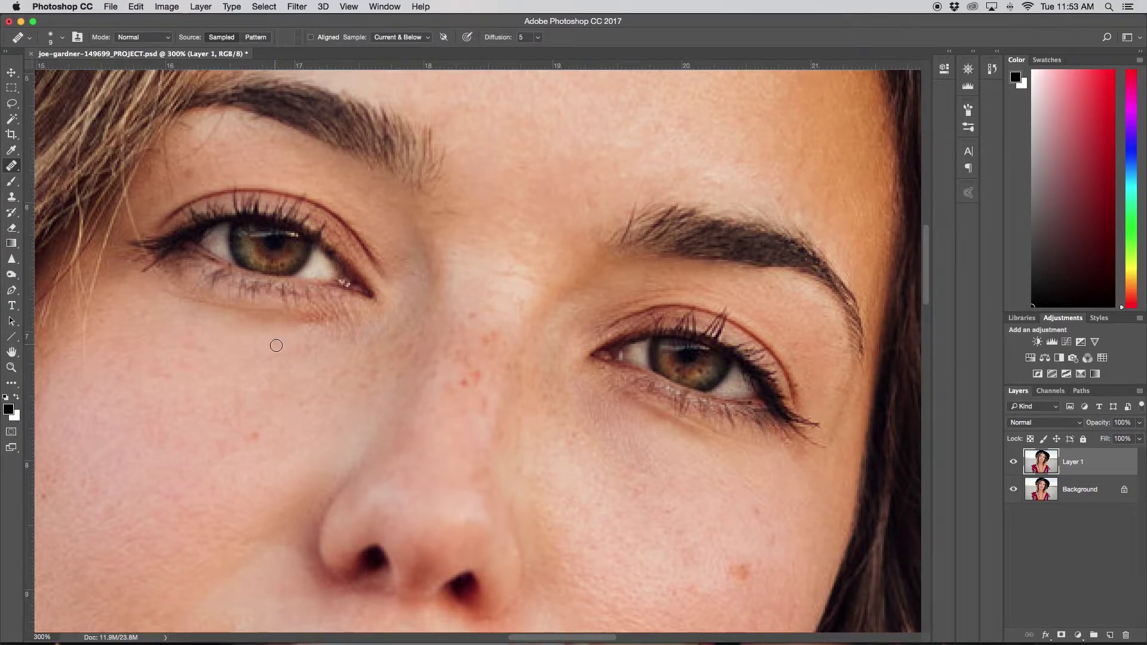
scroll(274, 343, left, 3)
key(super+0)
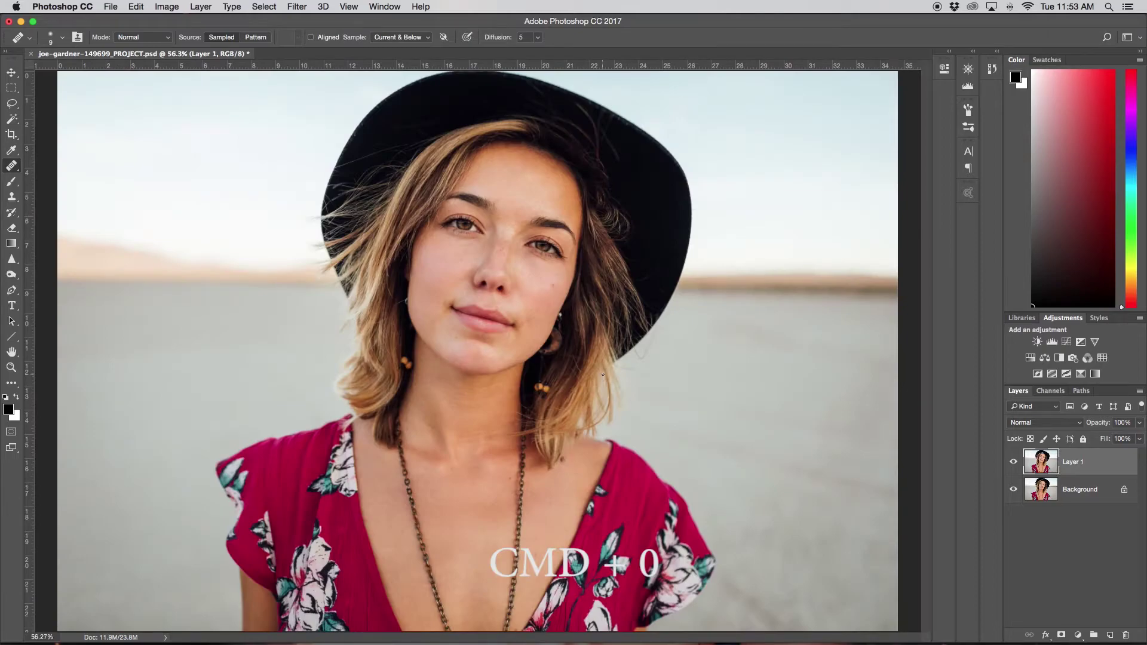
click(1014, 463)
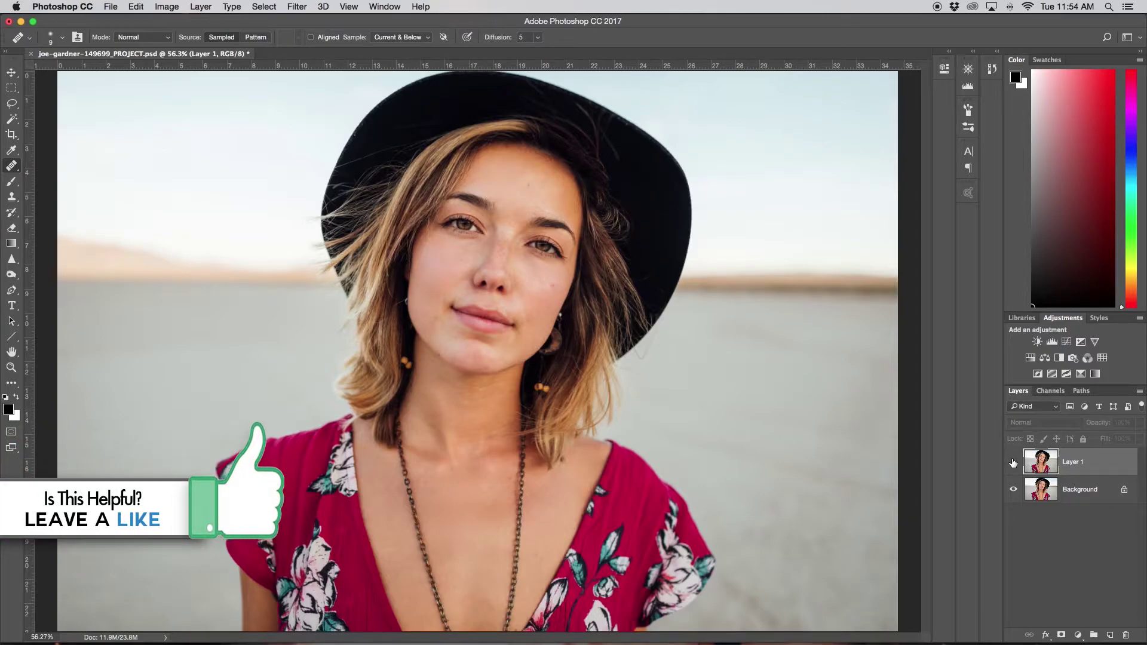
click(1013, 463)
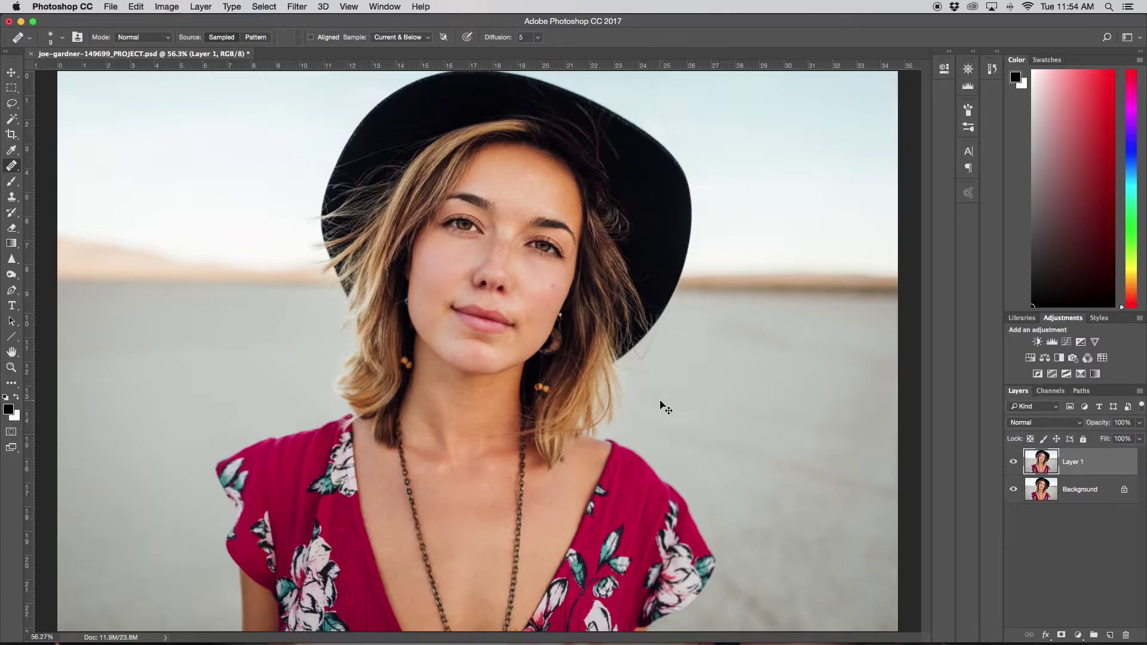
Step: Inspect the neck and chest zoomed in, fit the photo to the window, then duplicate Layer 1
key(super+plus)
key(super+plus)
key(super+plus)
scroll(659, 381, down, 15)
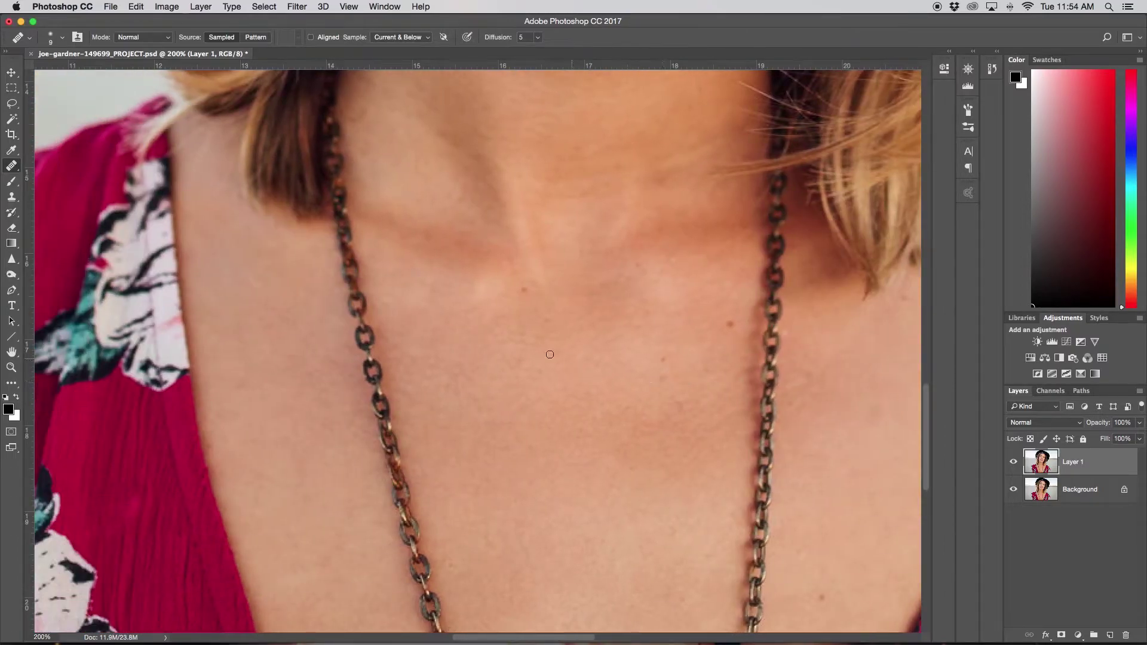
key(super+minus)
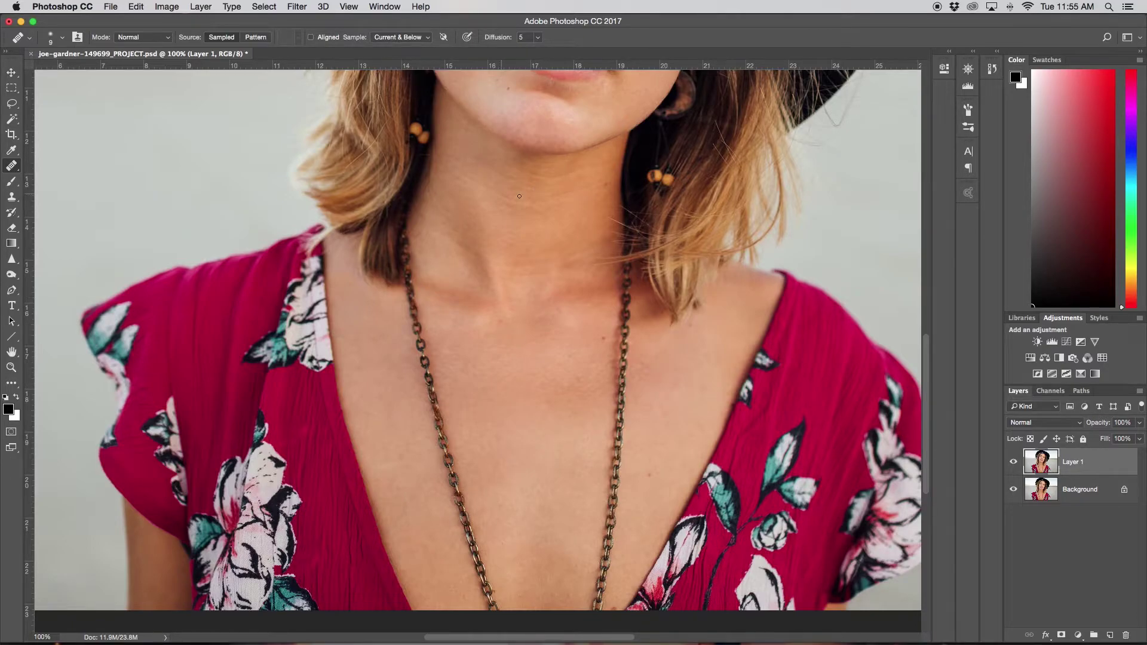
scroll(517, 195, up, 10)
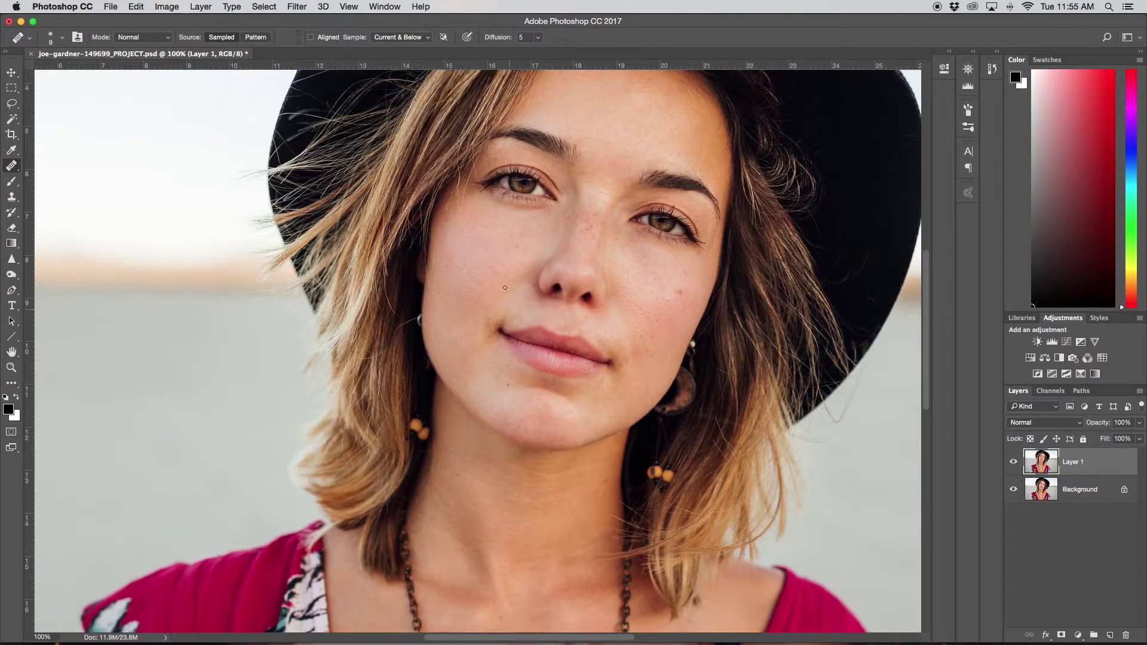
key(super+0)
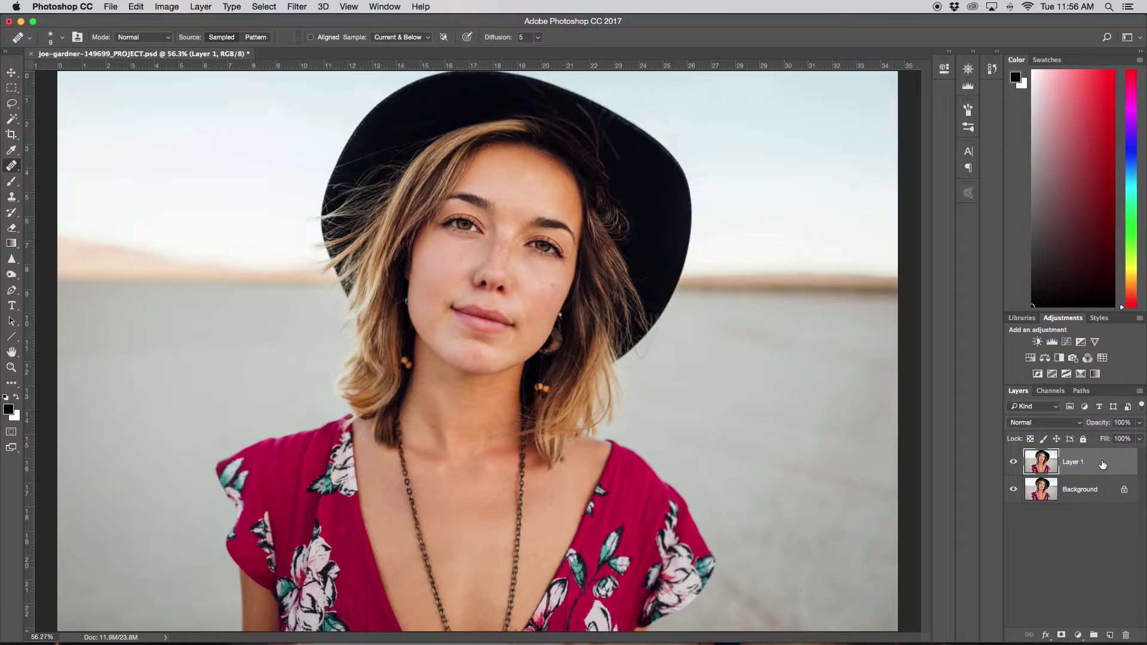
key(super+j)
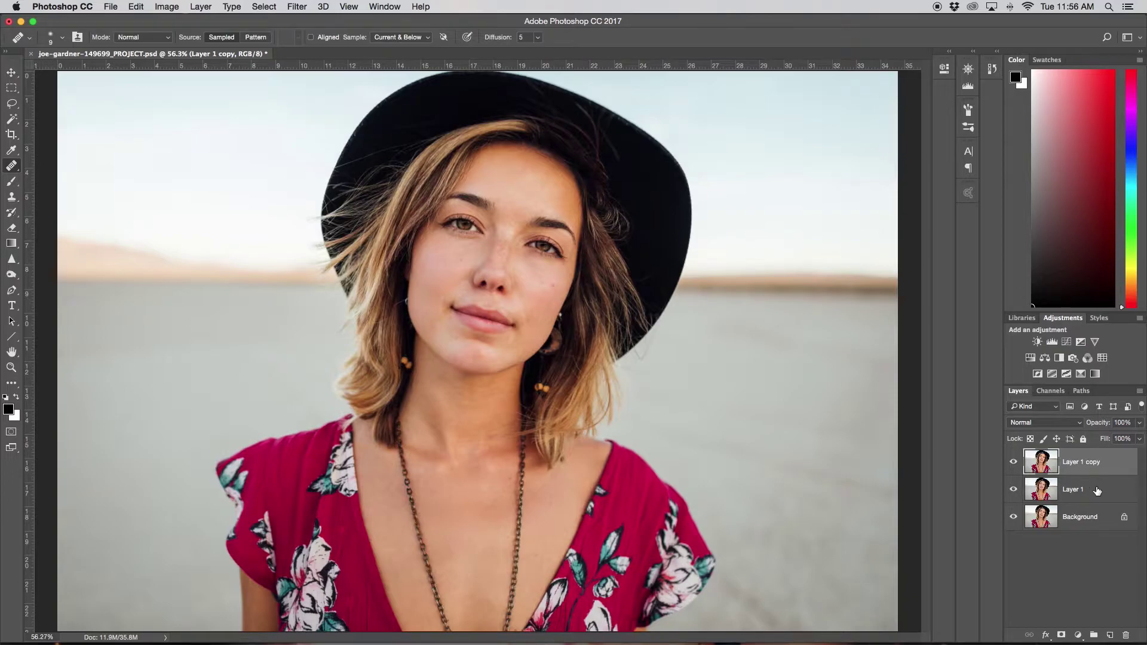
Step: Toggle Layer 1 copy's visibility to compare, leave it hidden, and select Layer 1
click(1013, 462)
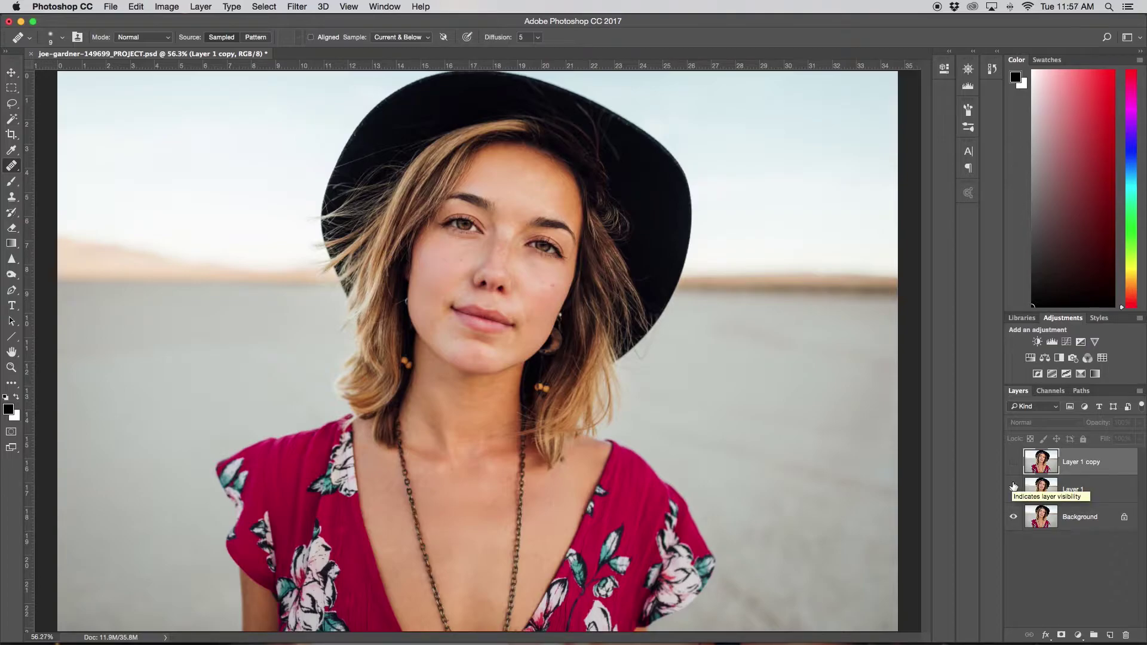
click(1014, 462)
click(1014, 462)
click(1014, 463)
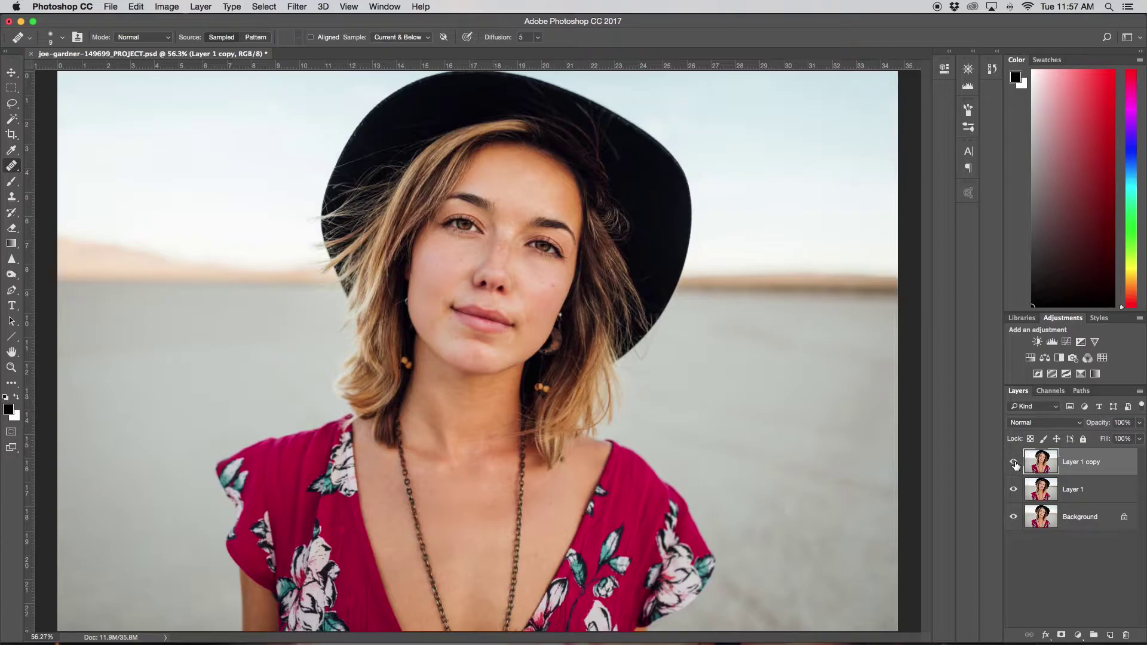
click(1014, 463)
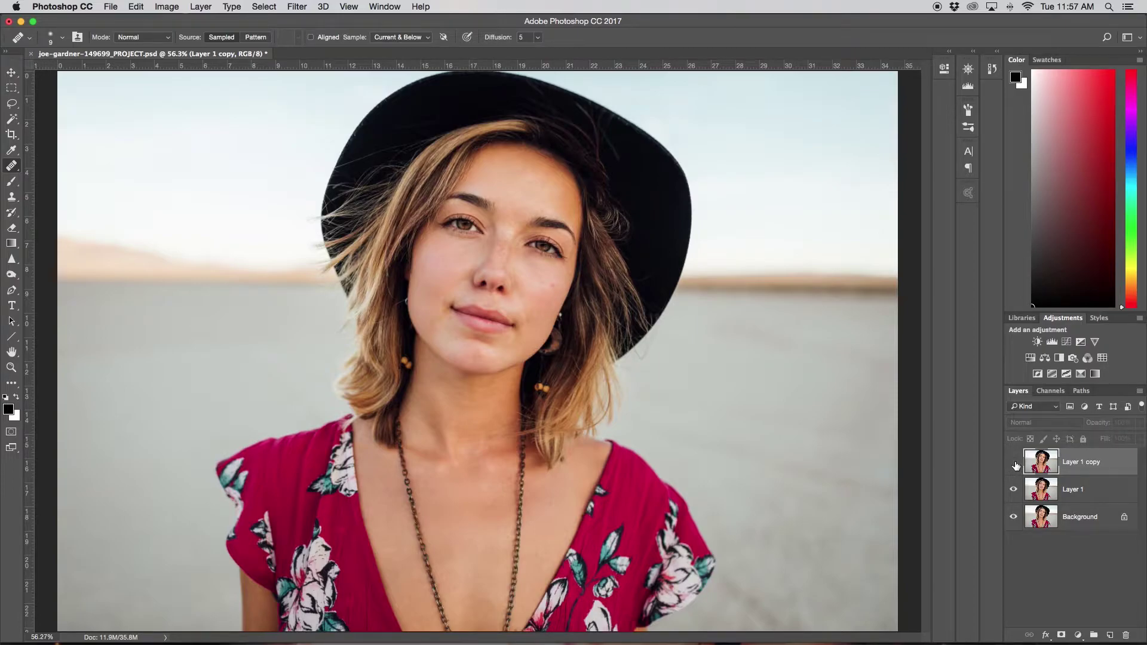
click(1085, 492)
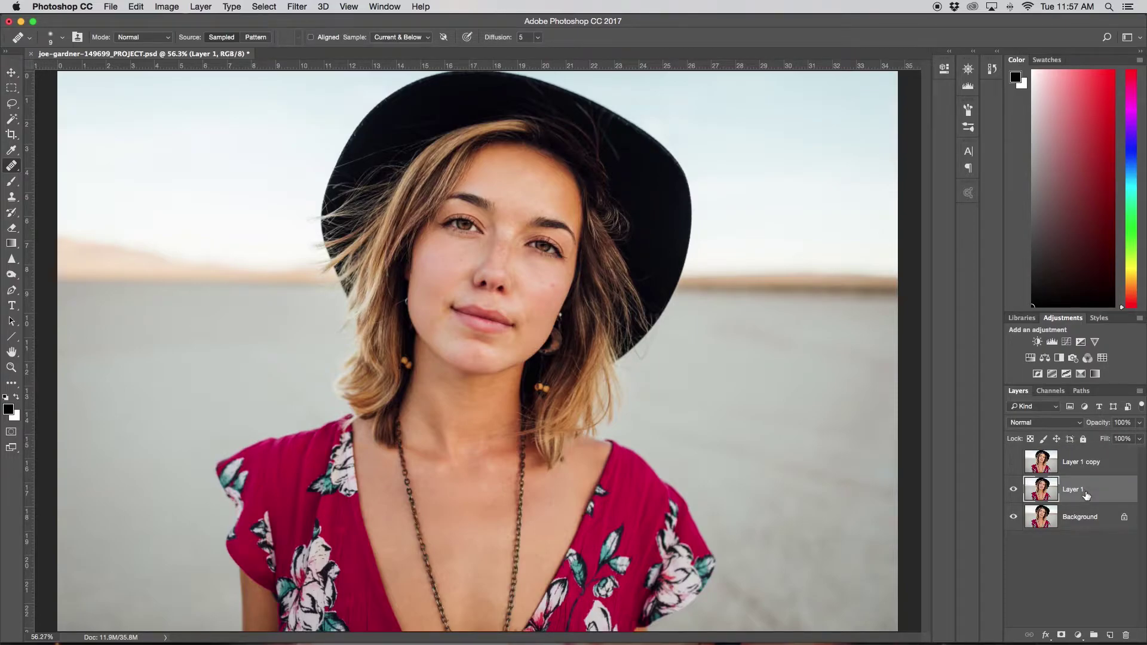
Step: Apply a Gaussian Blur with a 3.9-pixel radius to Layer 1
click(297, 7)
mouse_move(334, 152)
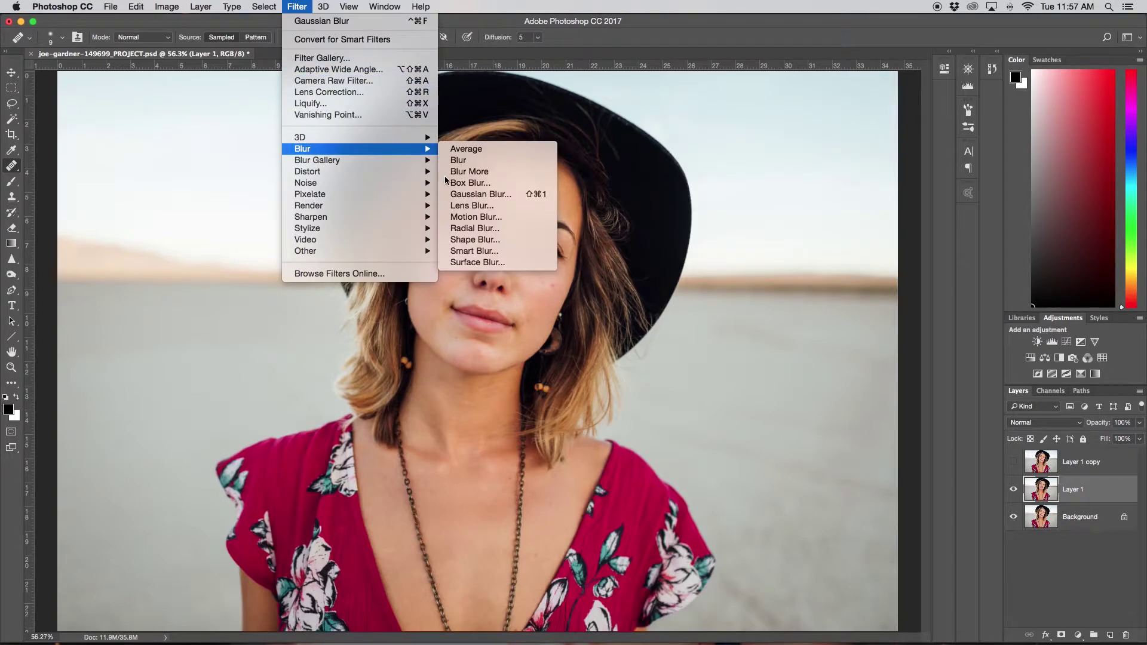
click(483, 195)
text(3.9)
key(super+1)
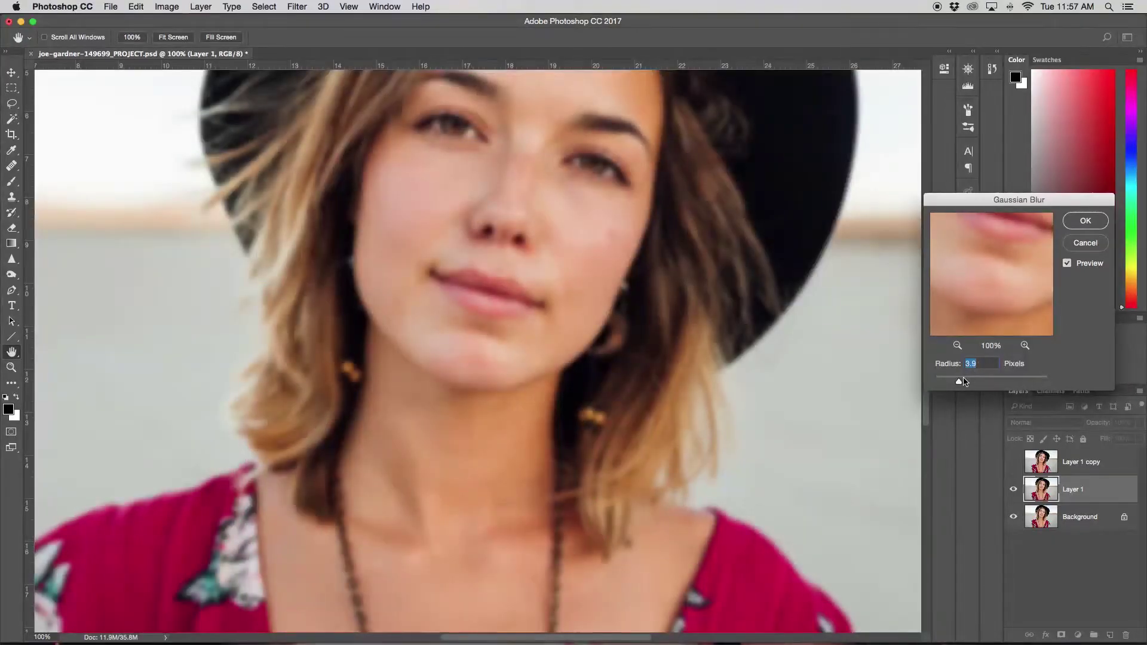
mouse_move(963, 382)
mouse_down()
mouse_move(940, 382)
mouse_move(960, 380)
mouse_up()
click(1088, 230)
key(j)
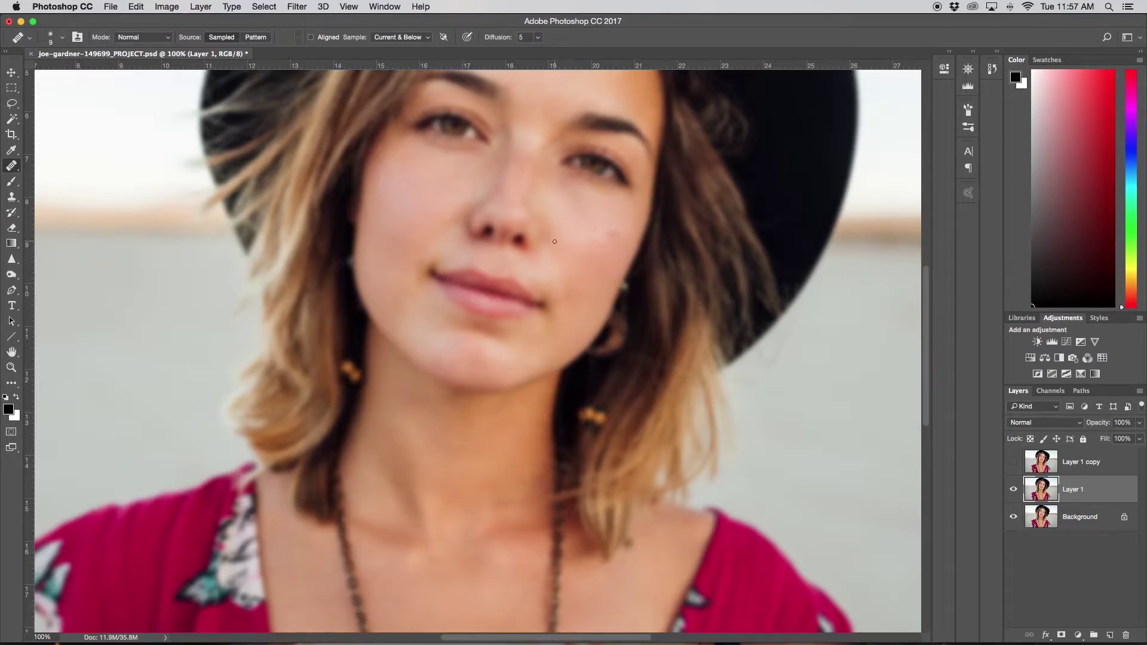
Step: Show Layer 1 copy again, make it the active layer, and bring up Apply Image
click(1014, 463)
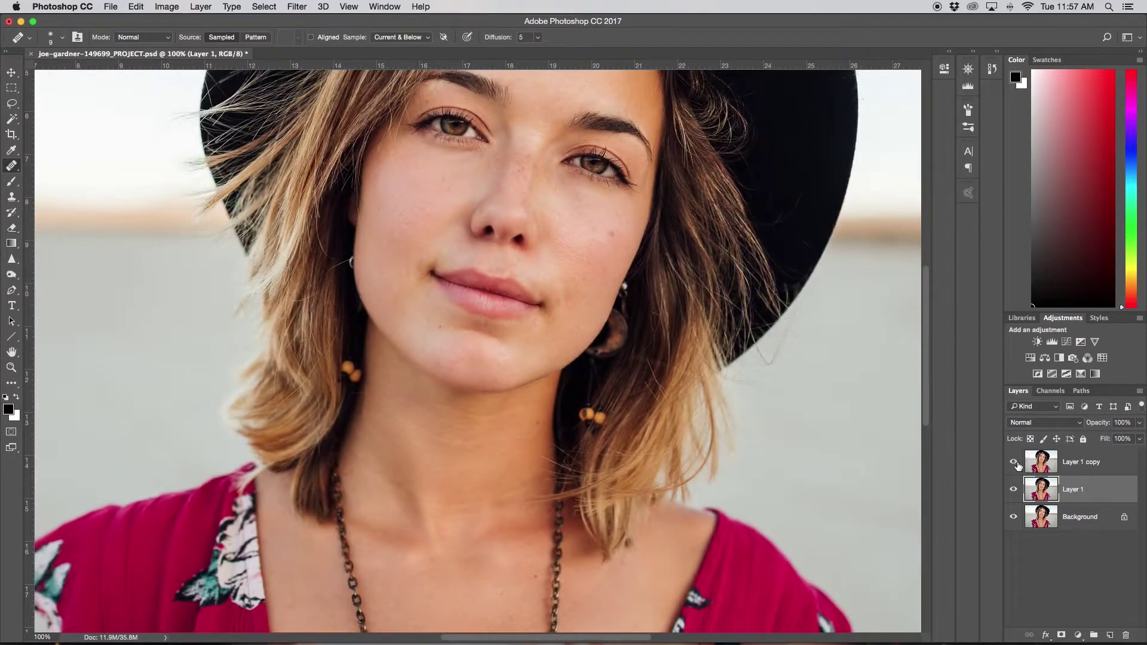
click(1084, 468)
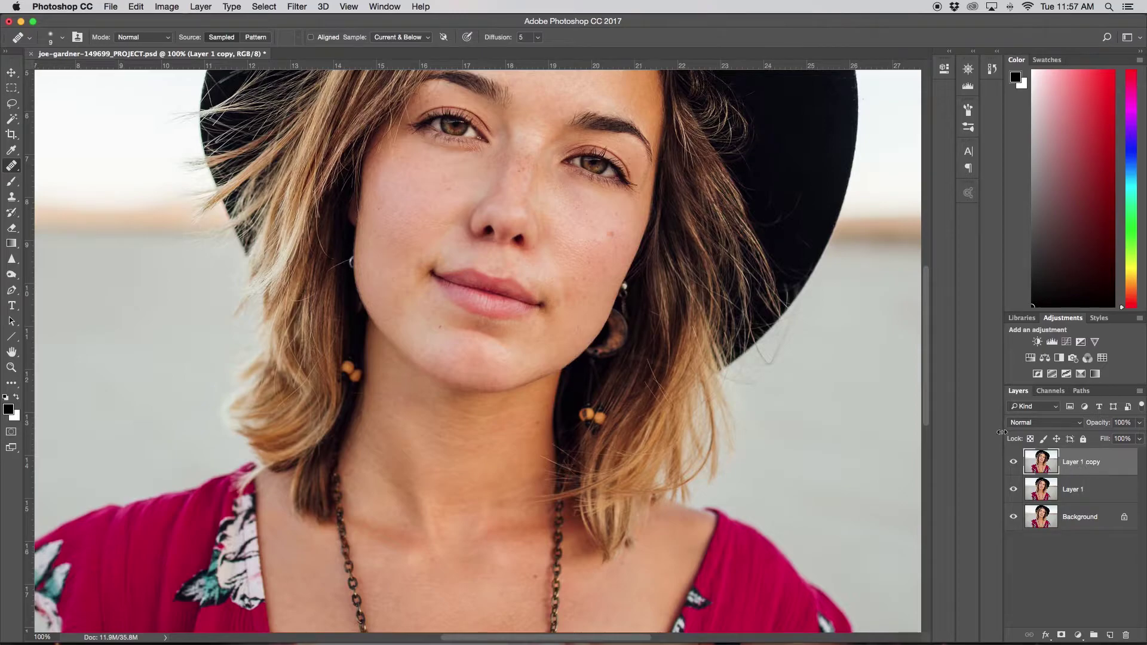
click(169, 8)
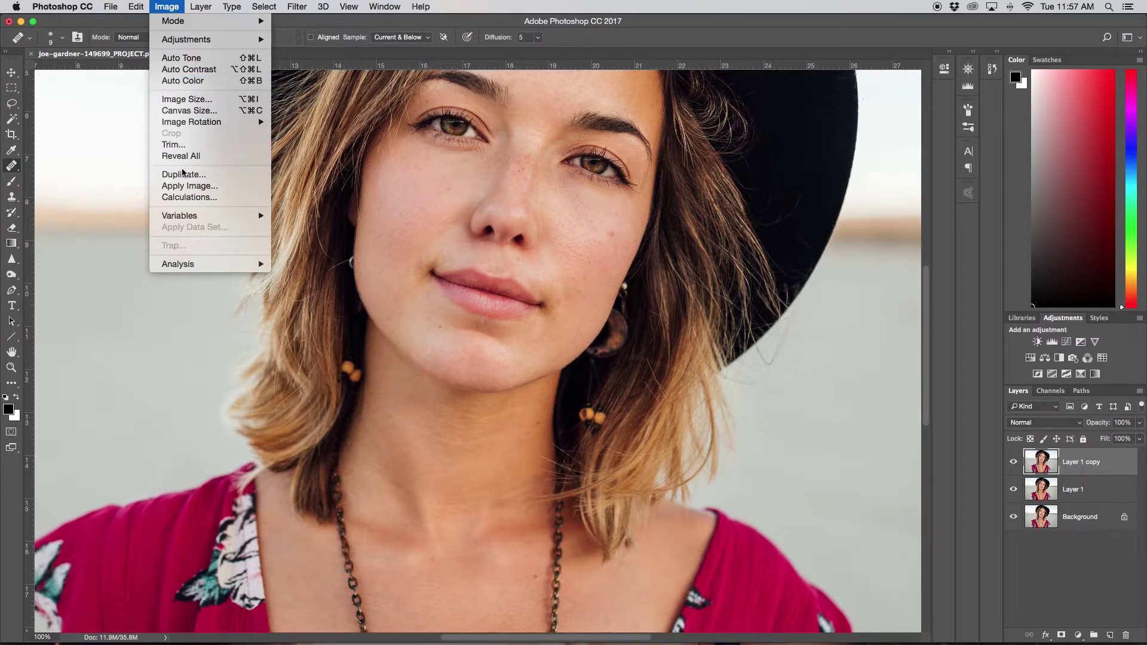
click(191, 188)
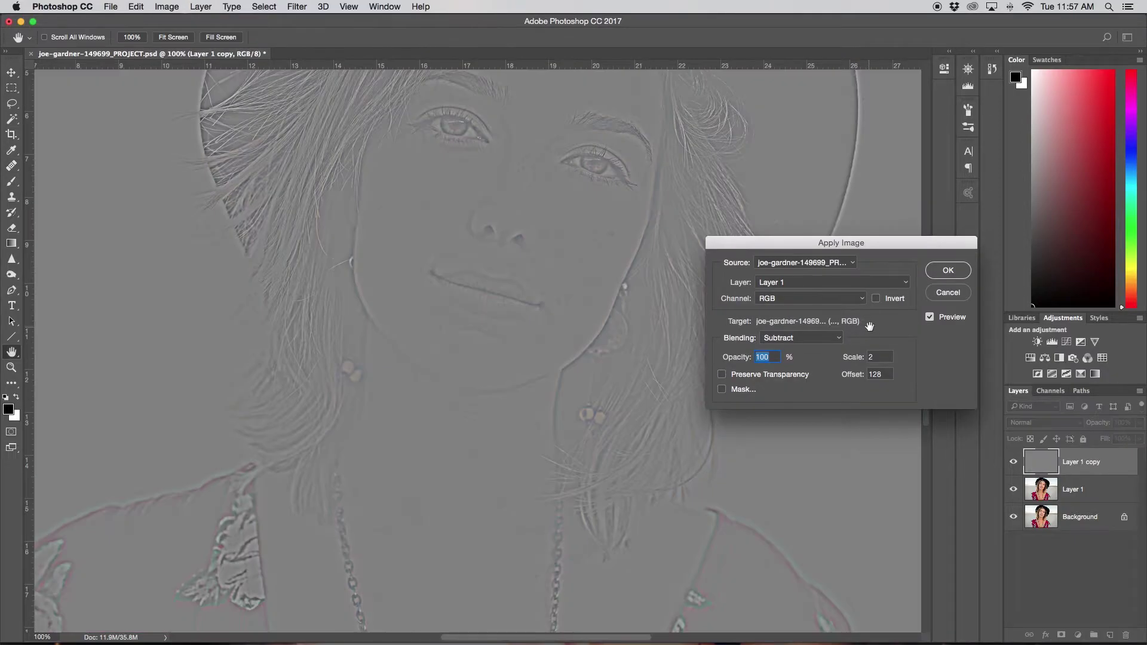
key(super+minus)
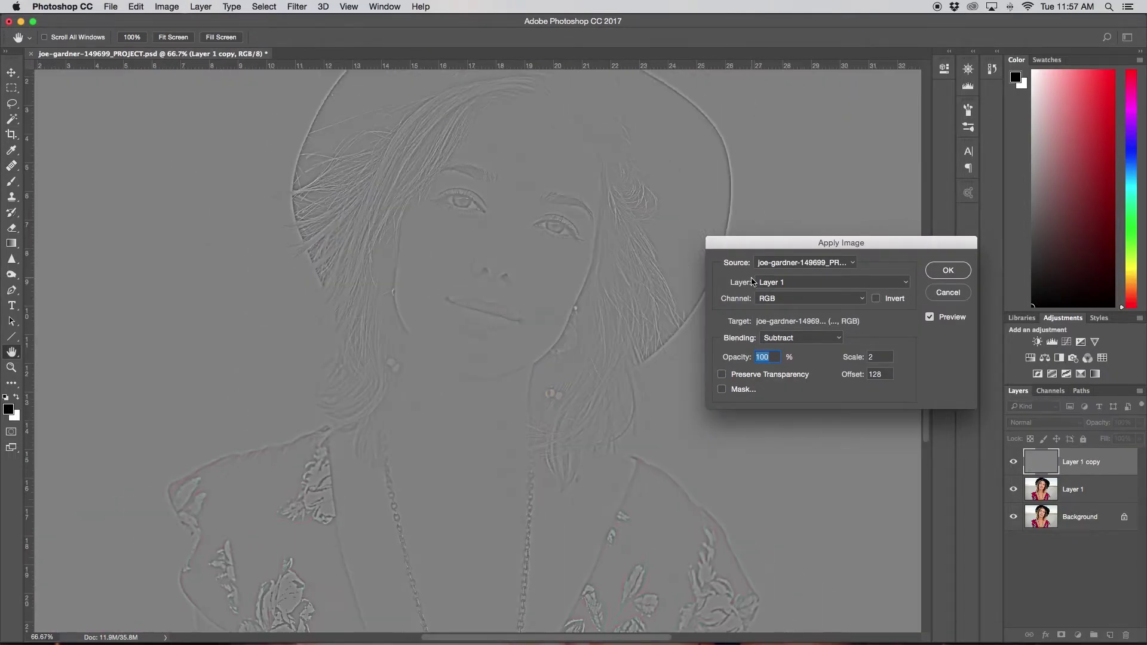
key(super+minus)
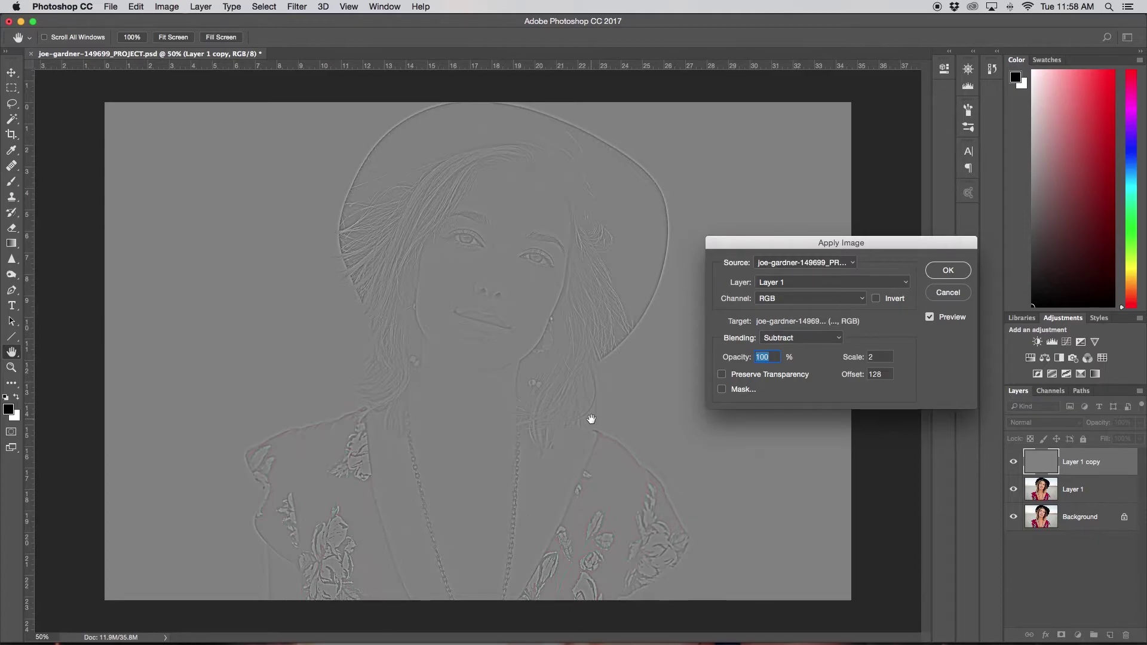
Step: Apply Image with Layer 1 as source, Subtract blending, Scale 2, Offset 128
click(774, 283)
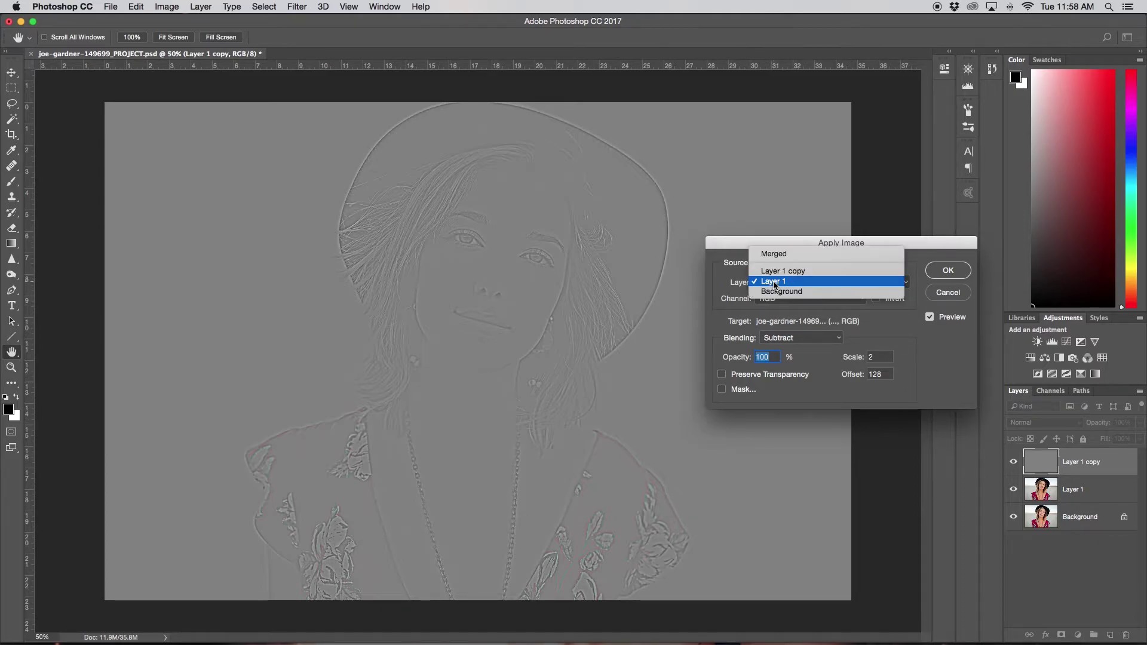
click(782, 254)
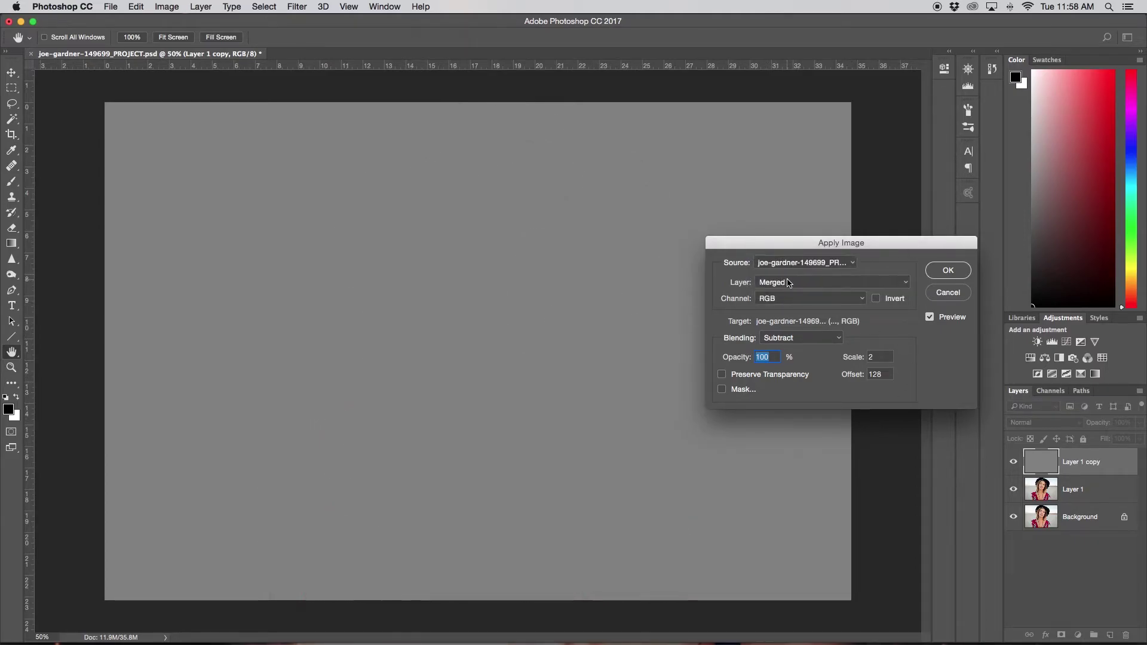
click(787, 281)
click(787, 281)
click(772, 281)
click(786, 307)
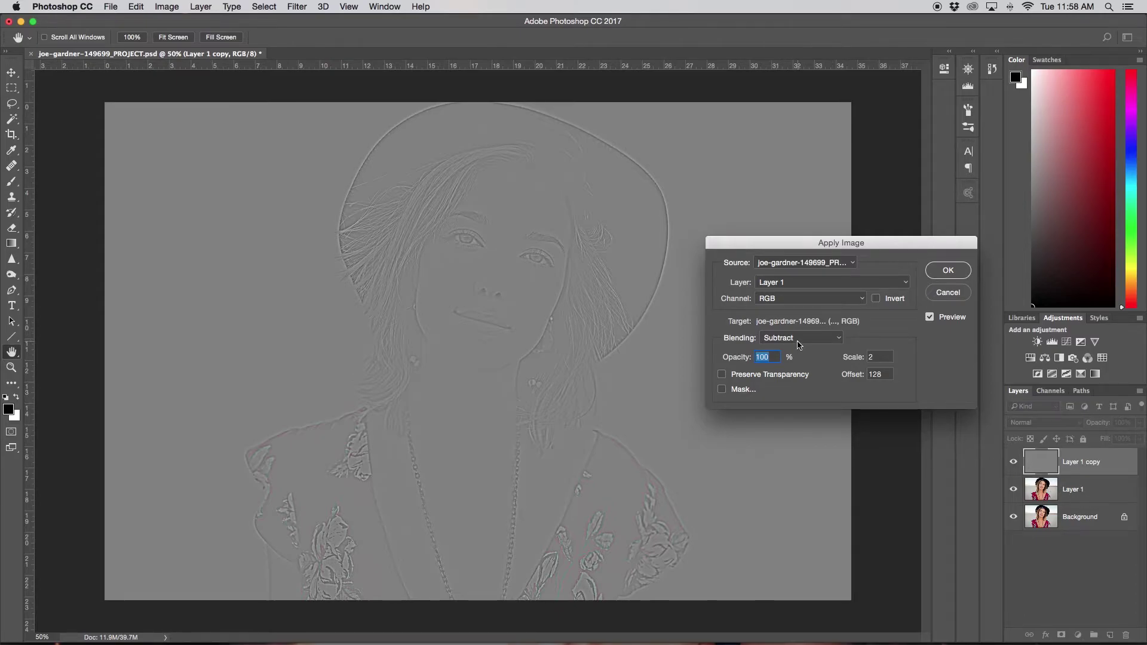
click(789, 341)
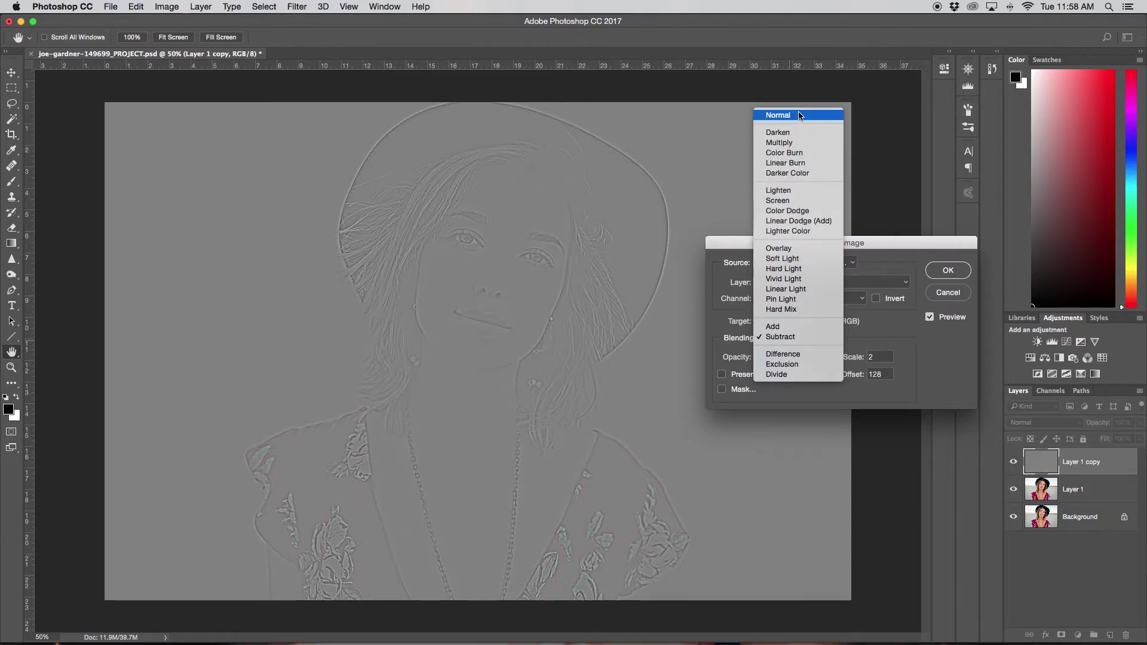
click(790, 338)
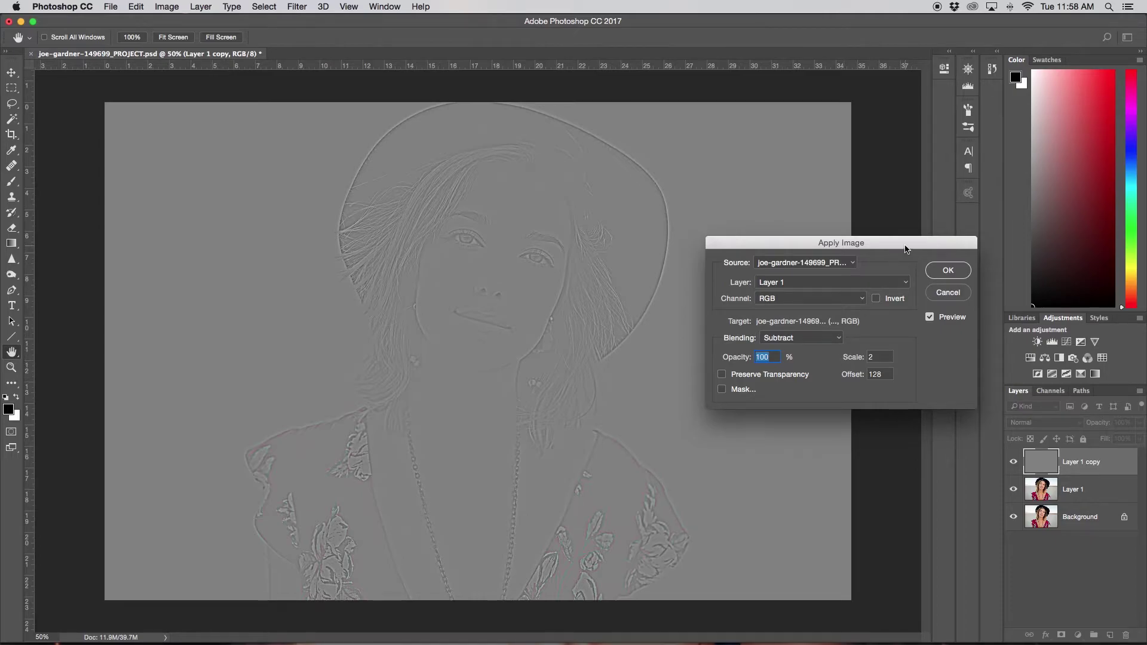
click(948, 271)
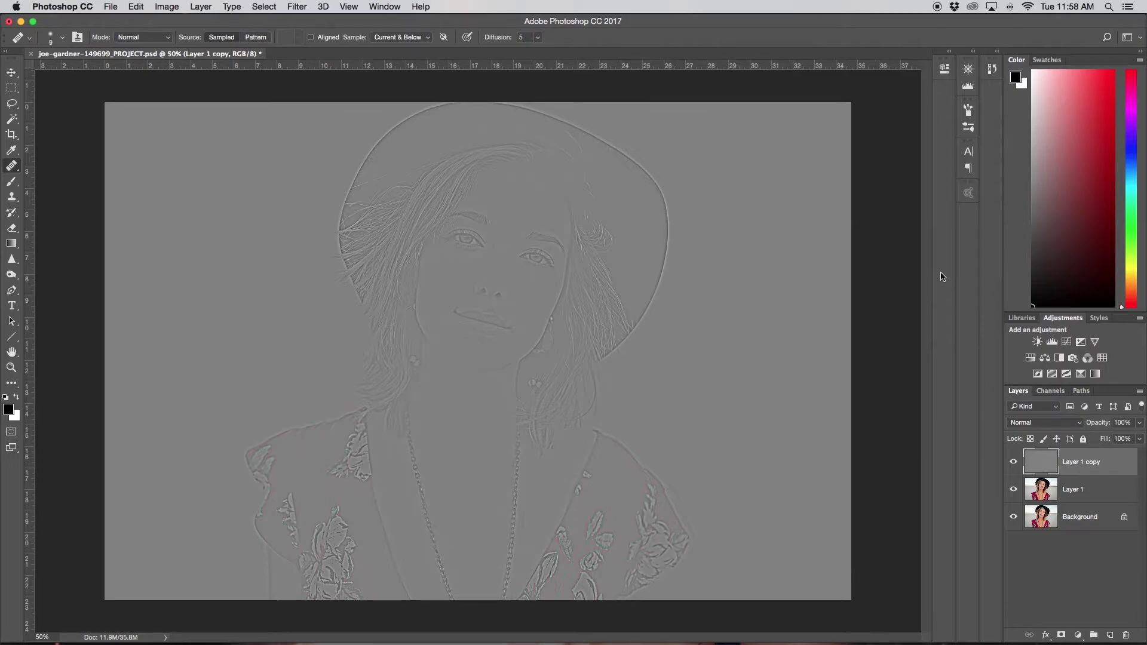
Step: Set Layer 1 copy to Linear Light and group it with Layer 1 into Group 1
click(1018, 423)
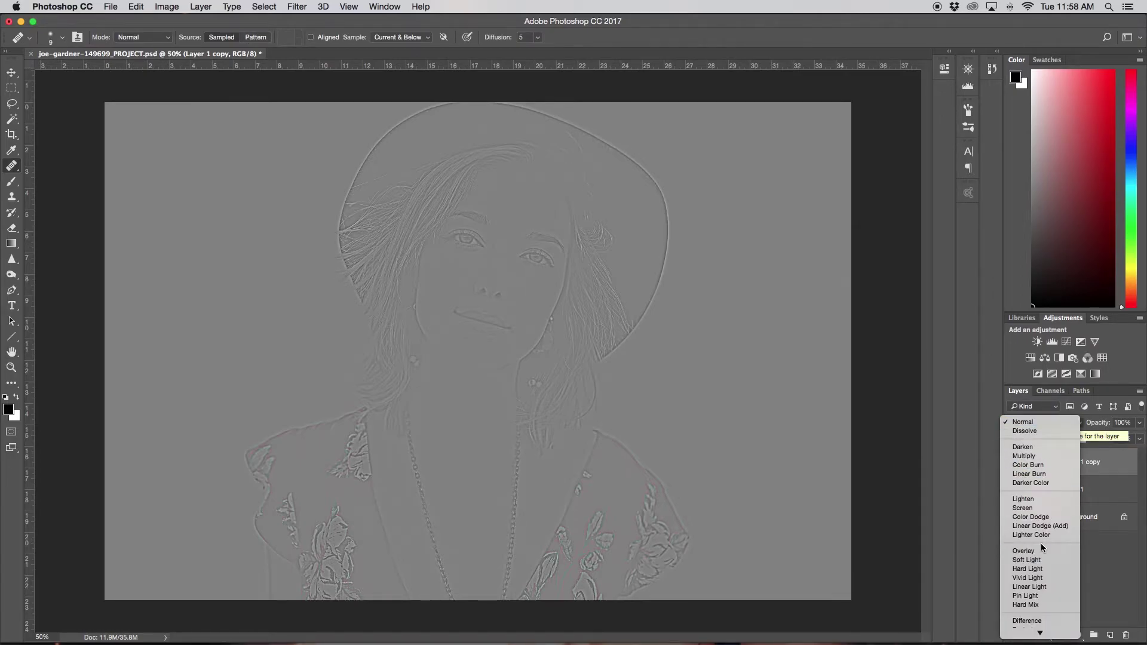
click(1042, 588)
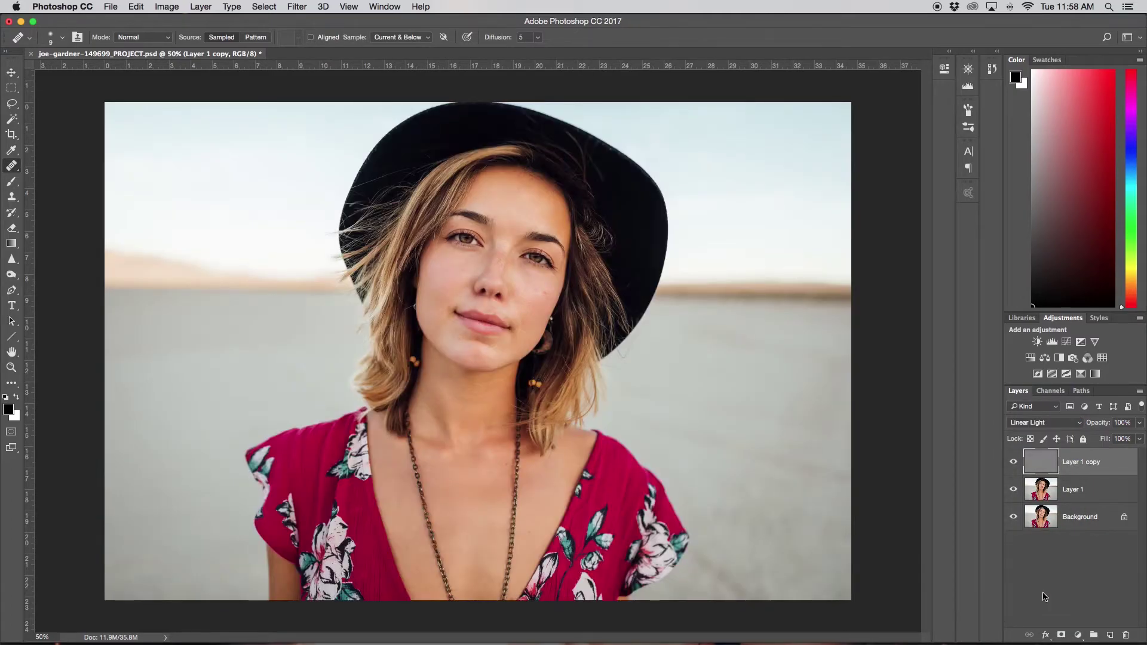
click(1075, 499)
shift+click(1074, 469)
key(super+g)
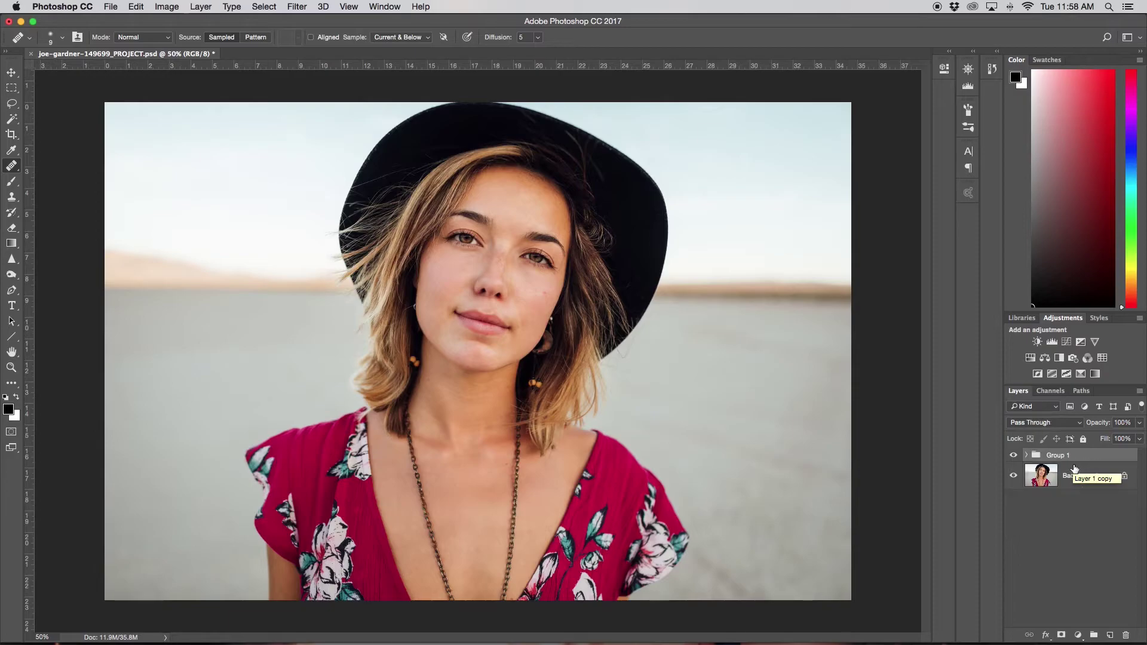
Step: Toggle Group 1 on and off to compare, then expand it and select Layer 1
click(1015, 455)
click(1015, 456)
click(1017, 457)
click(1018, 457)
click(1018, 457)
click(1018, 457)
click(1018, 457)
click(1018, 457)
click(1018, 457)
click(1018, 457)
click(1018, 457)
click(1018, 457)
click(1018, 457)
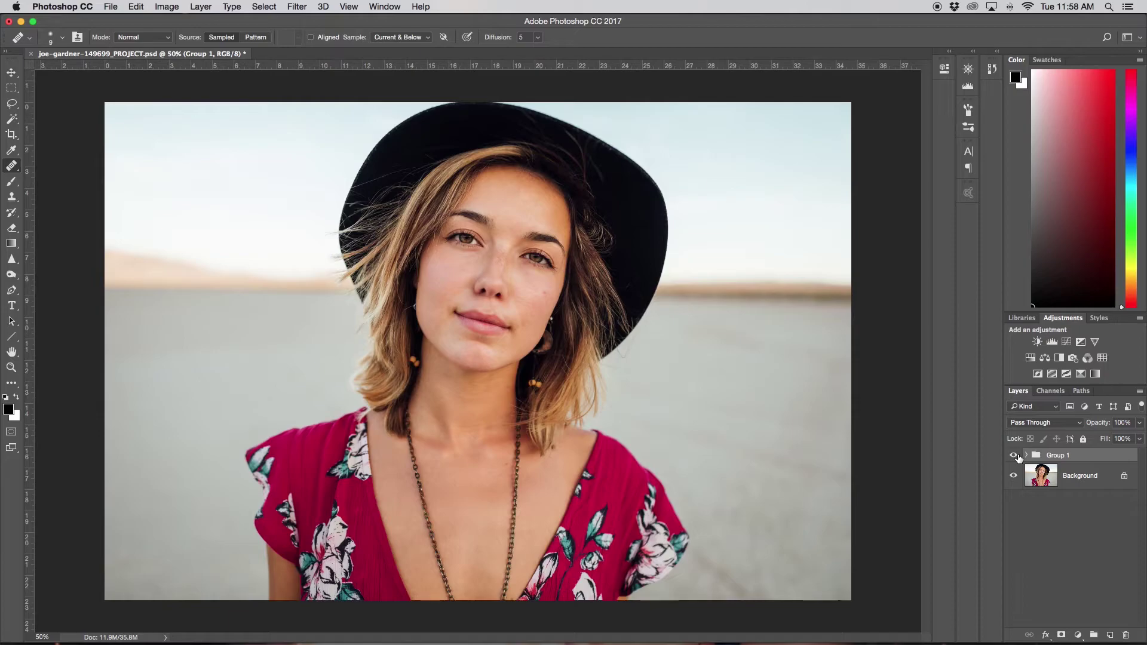
click(1026, 455)
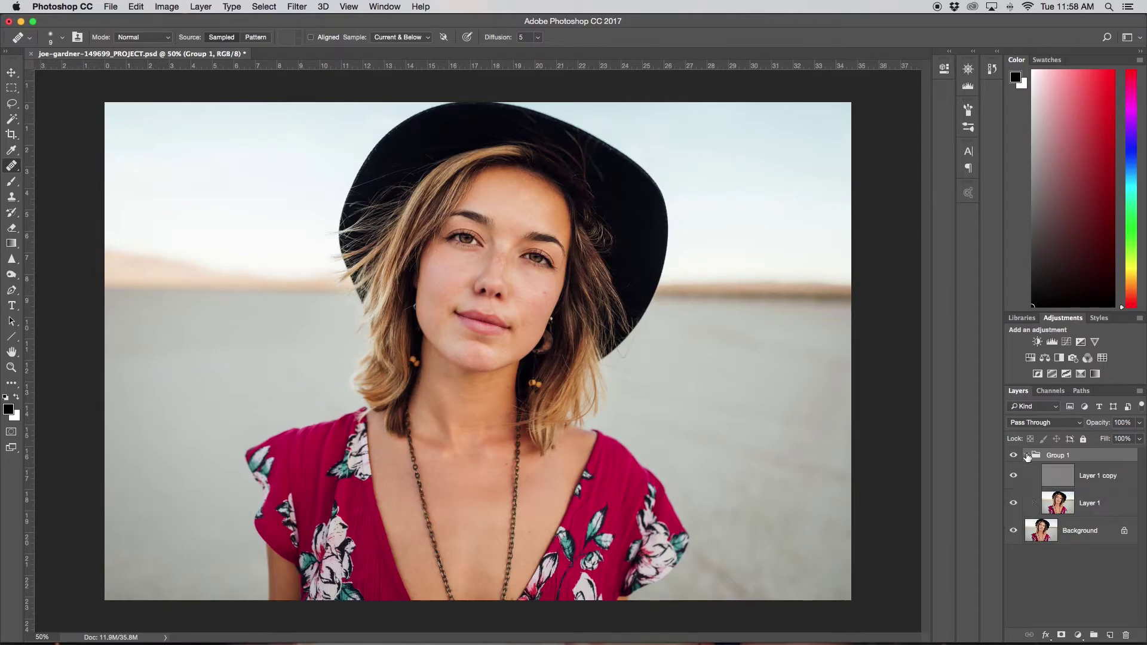
click(1064, 502)
Step: At 100% zoom, lasso the cheek patch right of the nose below the eye
key(super+equal)
key(super+equal)
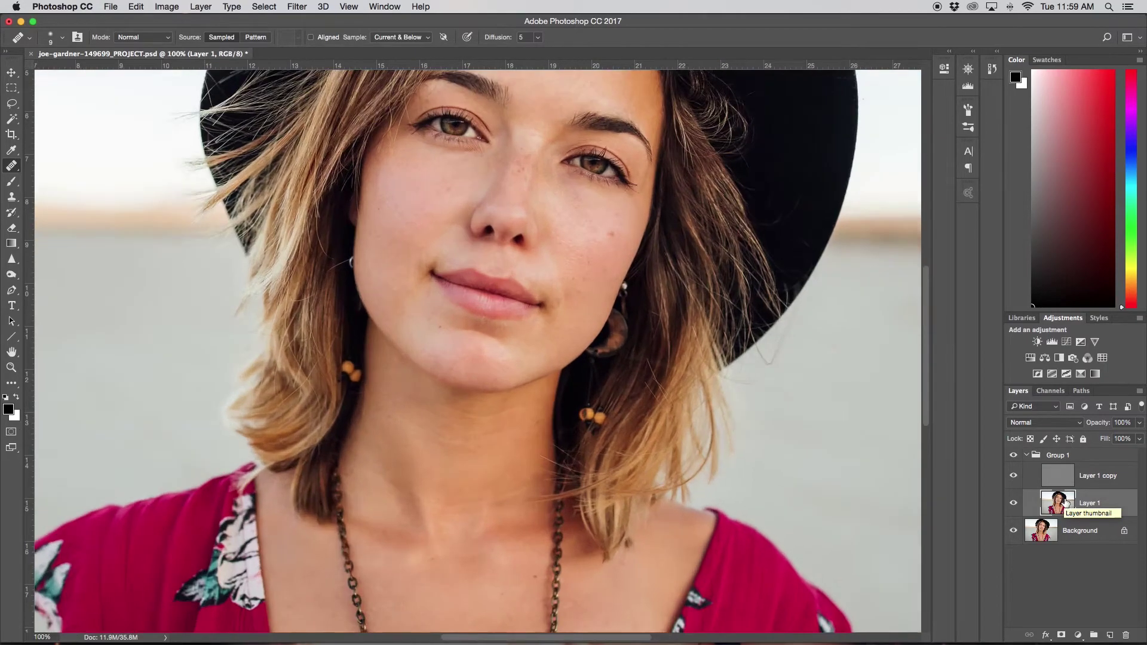
scroll(814, 496, up, 3)
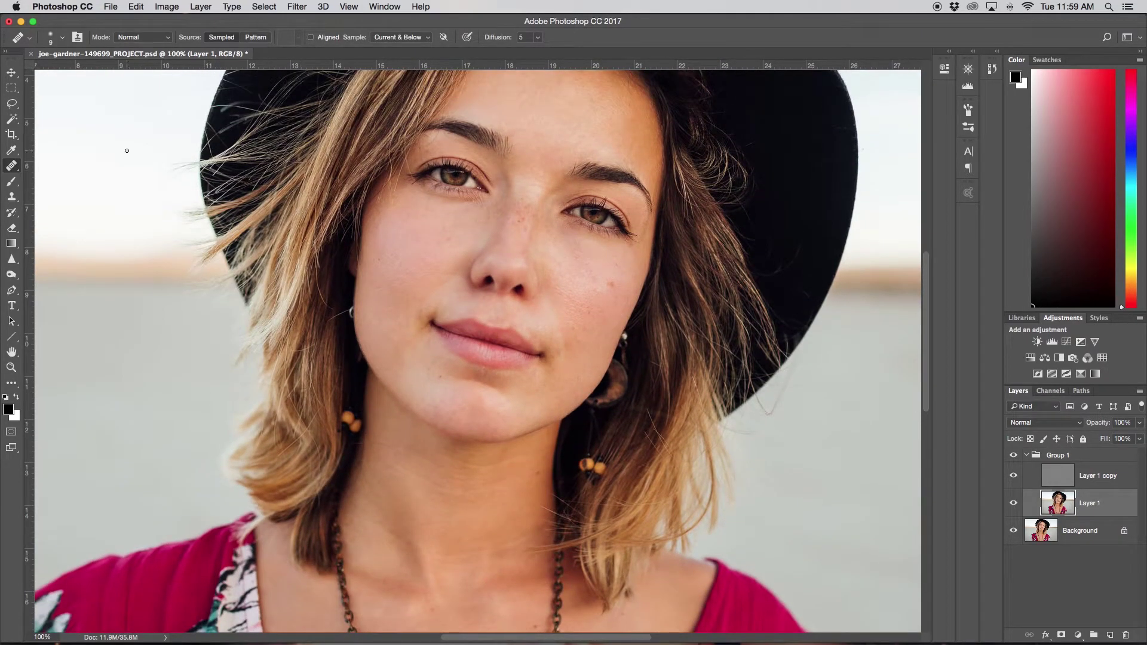
click(18, 107)
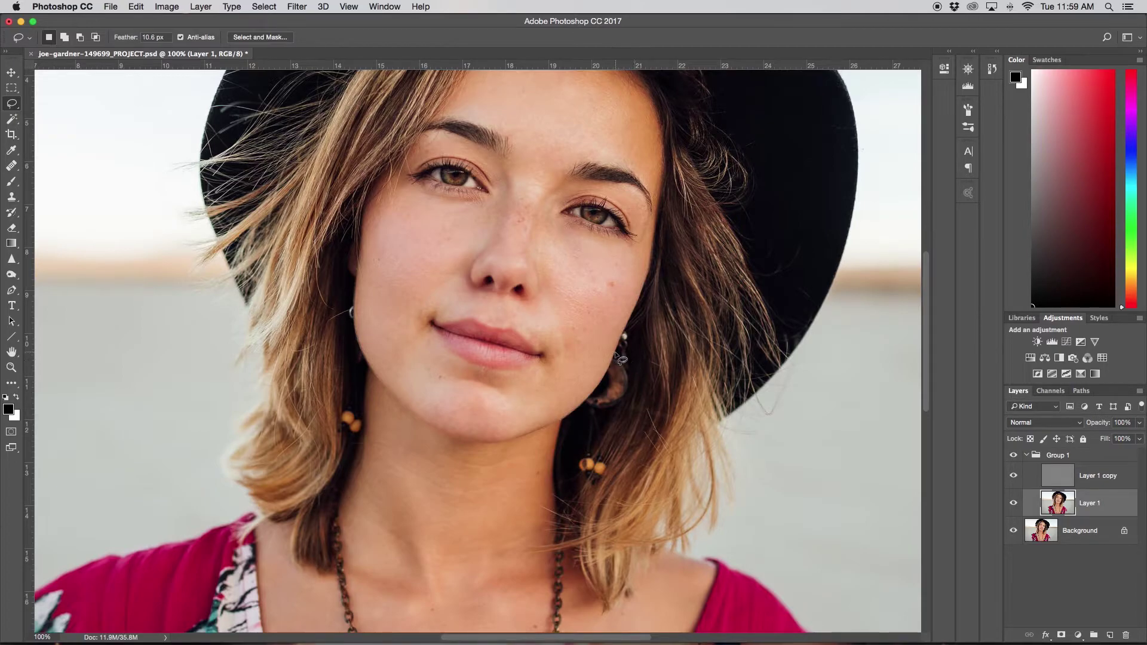
scroll(439, 275, up, 2)
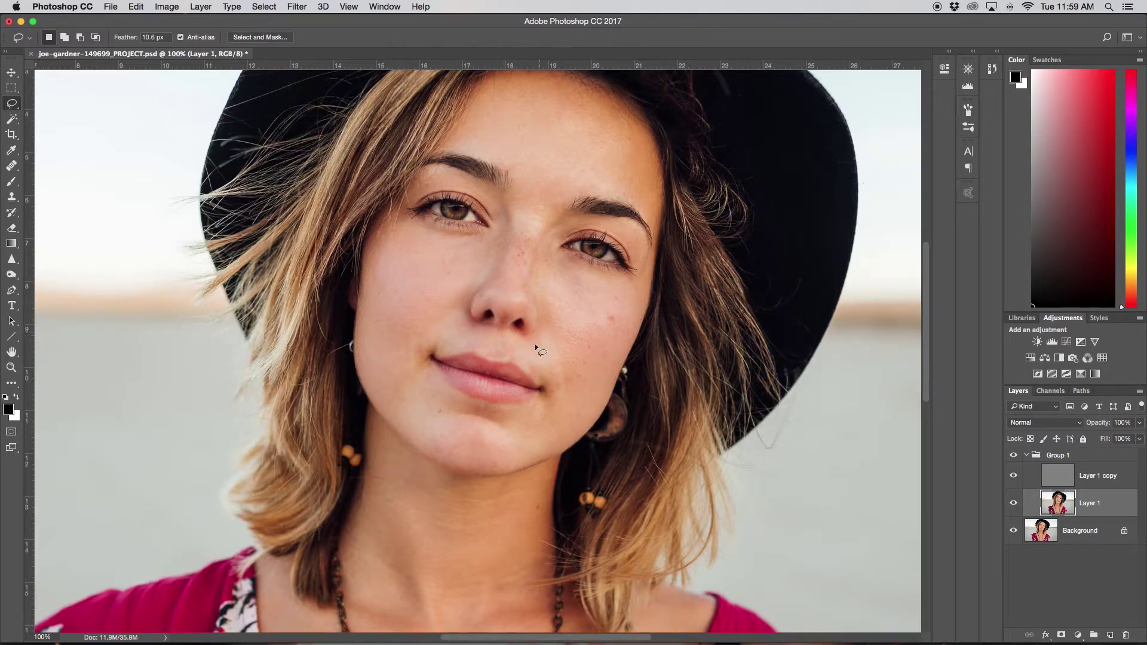
scroll(507, 350, down, 10)
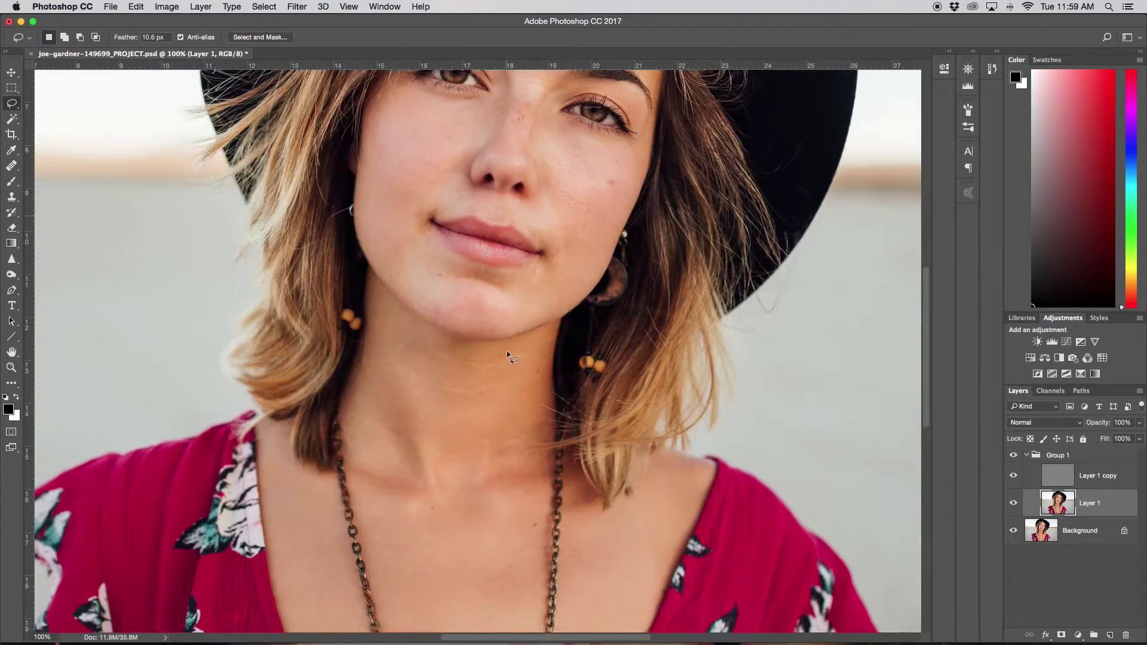
scroll(555, 364, up, 10)
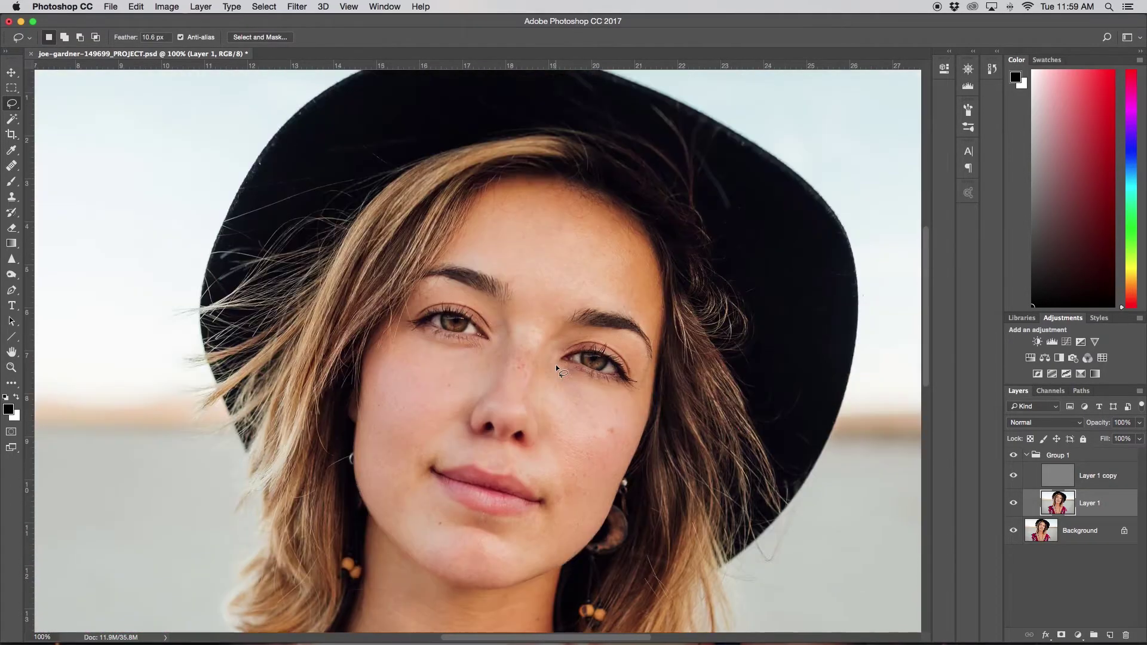
drag(621, 380, 595, 362)
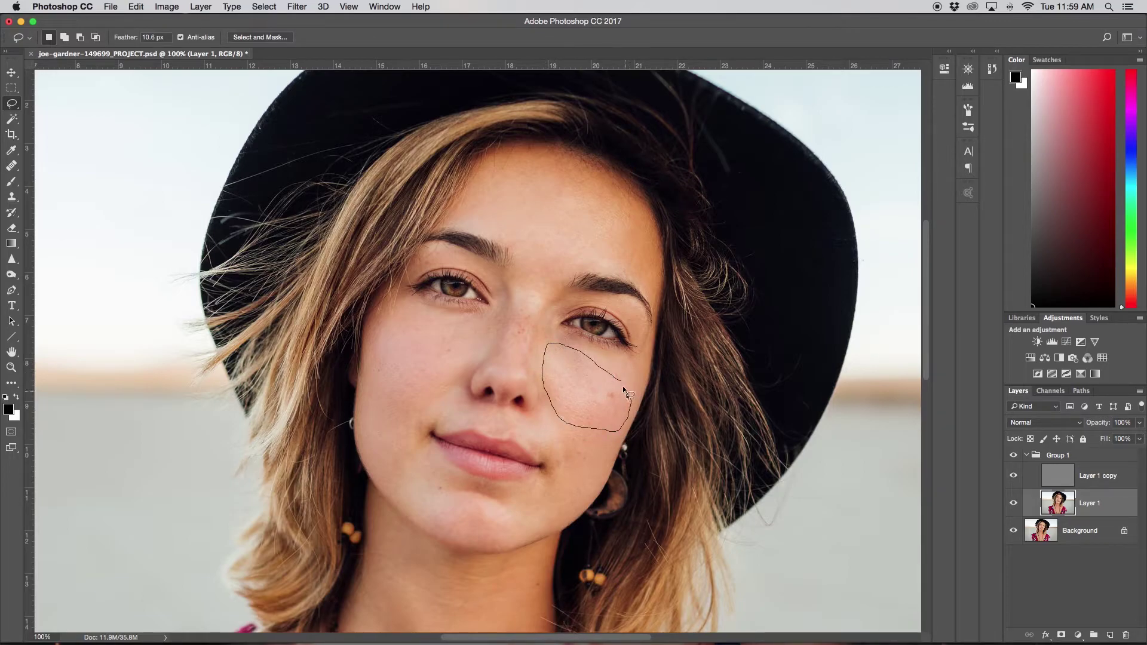
drag(620, 380, 619, 379)
Step: Blur the selected cheek with a 5.4-pixel Gaussian Blur
click(309, 6)
mouse_move(412, 148)
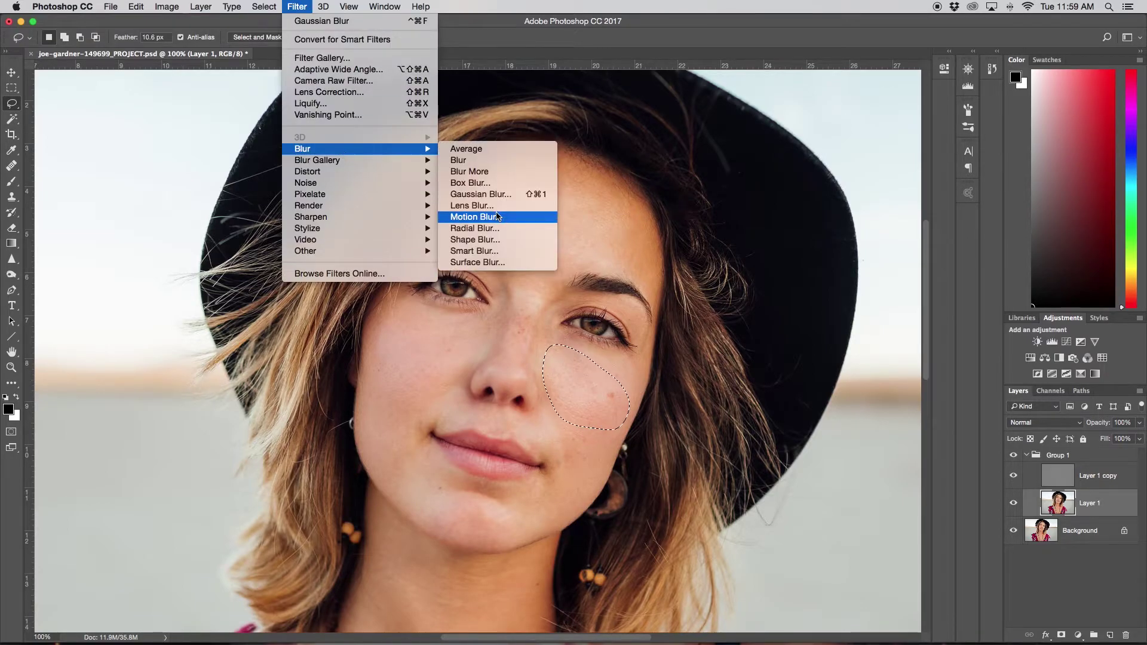
click(490, 194)
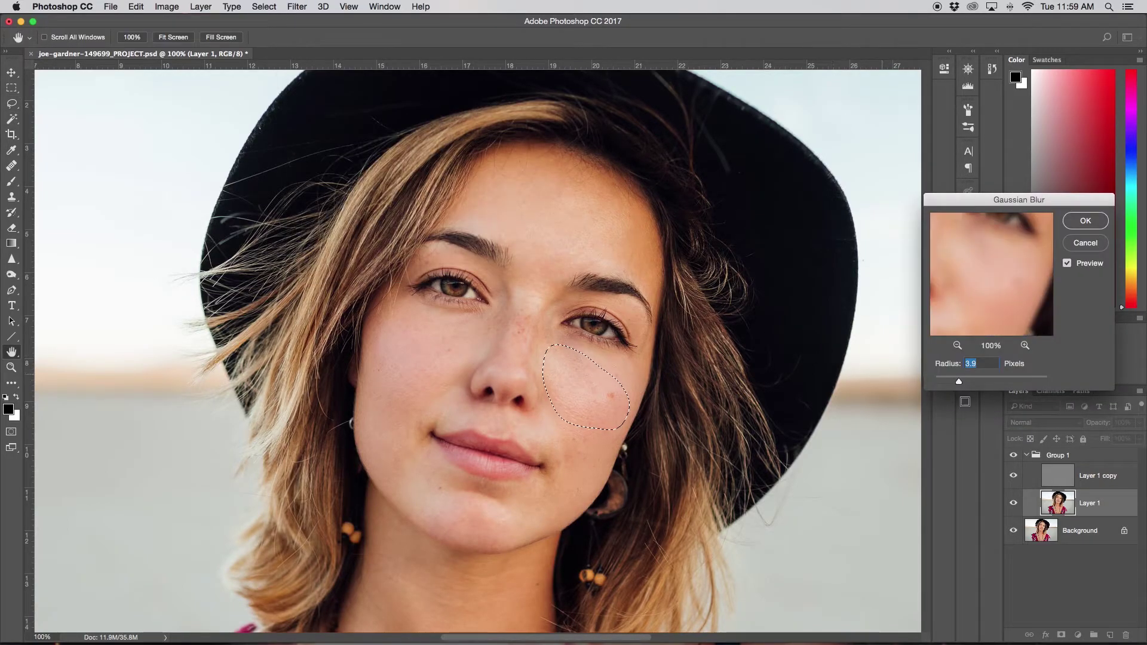
drag(959, 382, 935, 383)
drag(968, 381, 962, 382)
drag(968, 383, 966, 383)
click(1086, 222)
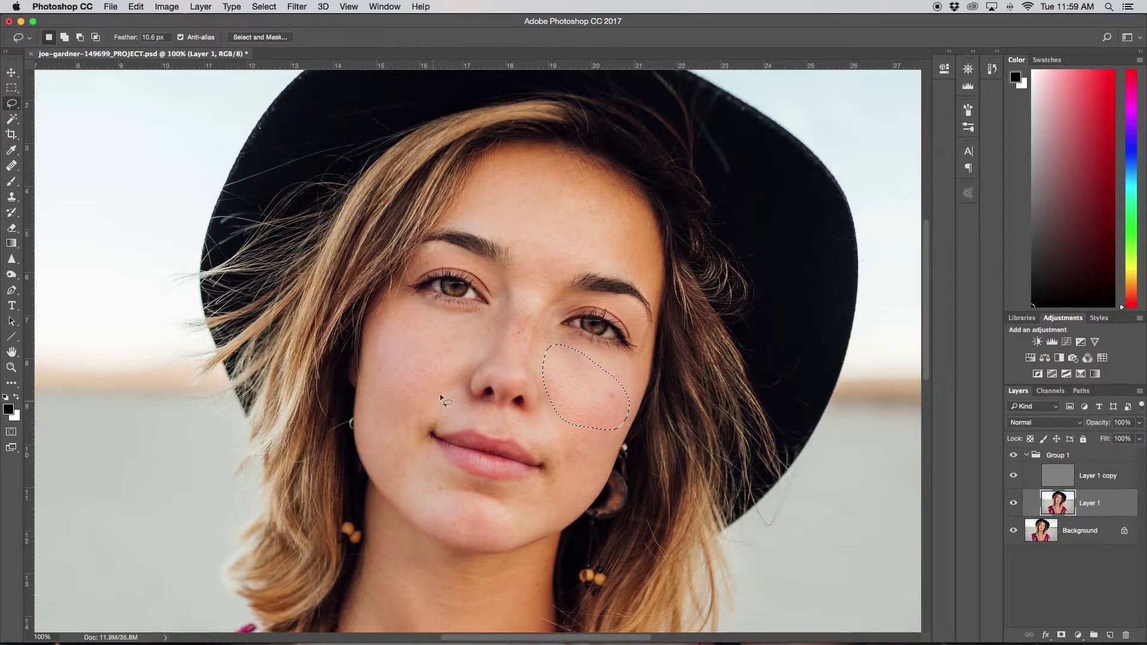
Step: Lasso the left cheek and apply the same Gaussian Blur
mouse_move(455, 340)
mouse_down()
mouse_move(398, 323)
mouse_move(378, 389)
mouse_up()
drag(471, 362, 460, 340)
key(super+alt+f)
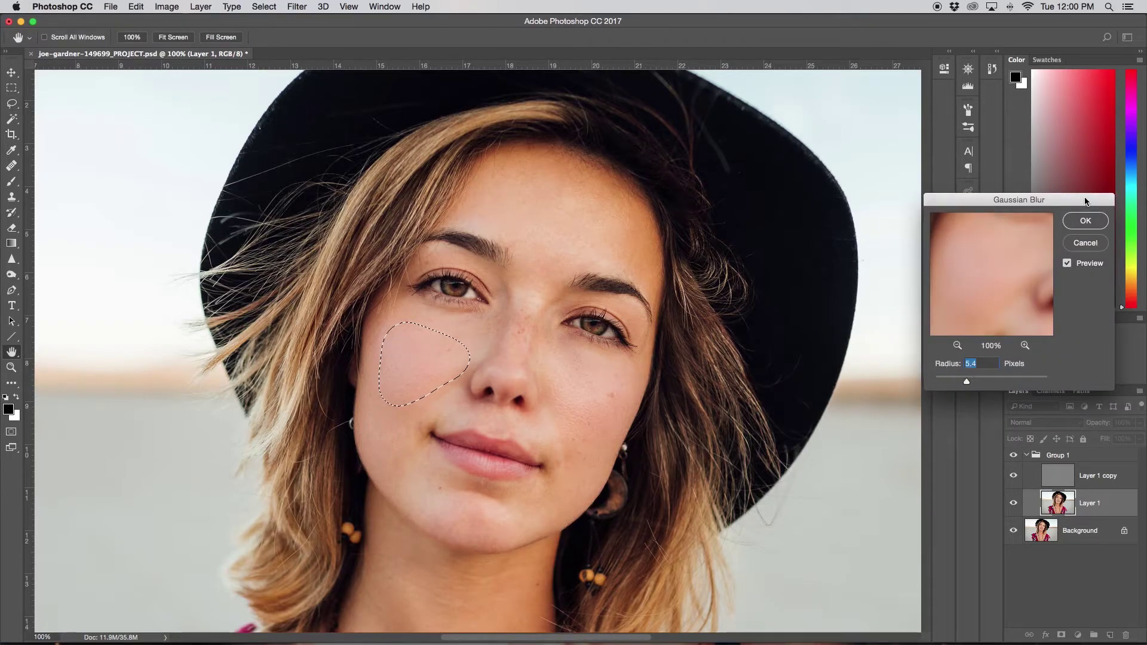
click(1085, 221)
Step: Lasso the chin and blur it with an 8.0-pixel Gaussian Blur
mouse_move(528, 512)
mouse_down()
mouse_move(441, 494)
mouse_move(427, 508)
mouse_move(433, 535)
mouse_move(497, 553)
mouse_move(524, 512)
mouse_up()
key(super+alt+f)
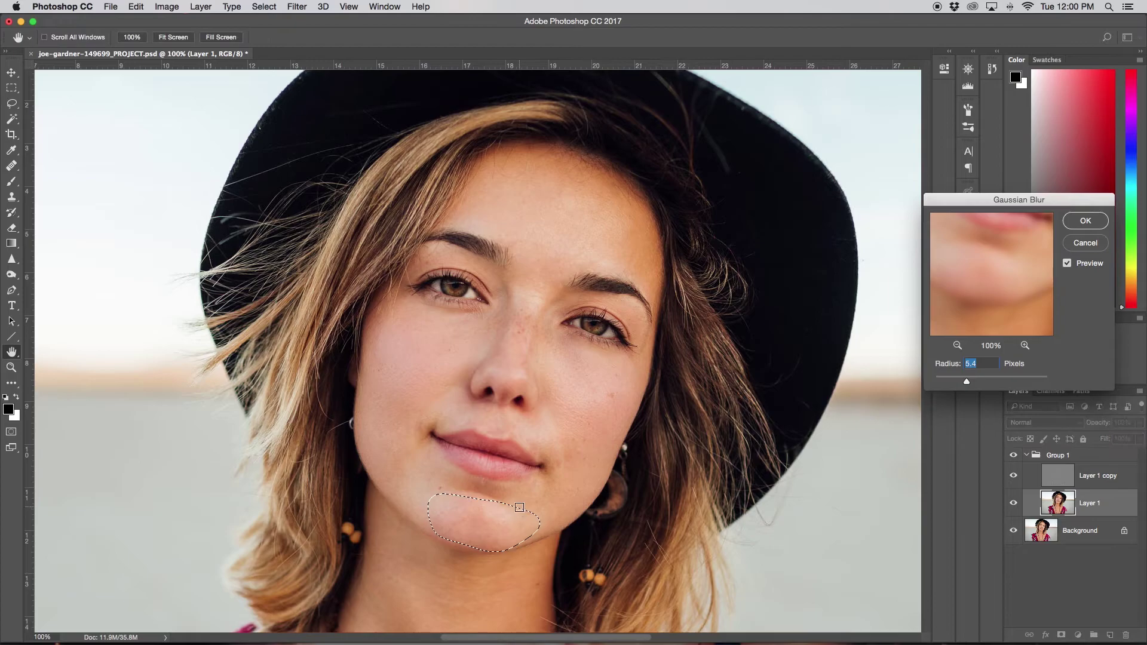
drag(966, 381, 968, 383)
key(Return)
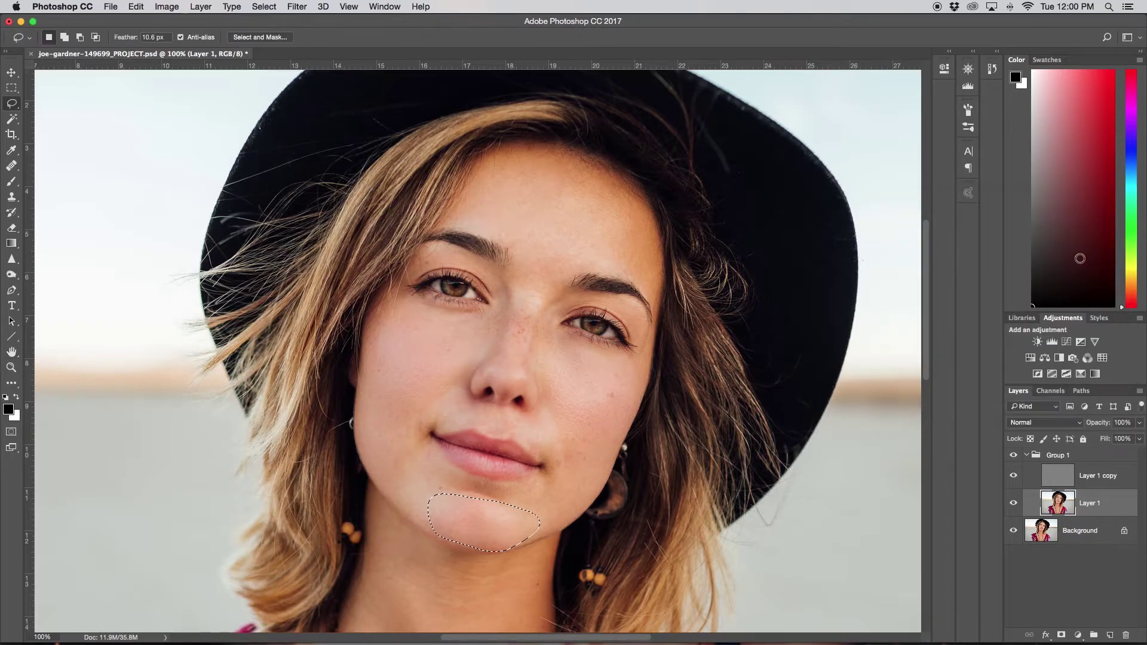
Step: Reselect the chin with an 18.8 px feather, check it in Quick Mask, and blur it
click(520, 214)
mouse_move(118, 38)
mouse_down()
mouse_move(166, 41)
mouse_move(110, 38)
mouse_move(158, 41)
mouse_move(166, 61)
mouse_move(130, 40)
mouse_up()
drag(512, 507, 513, 511)
key(q)
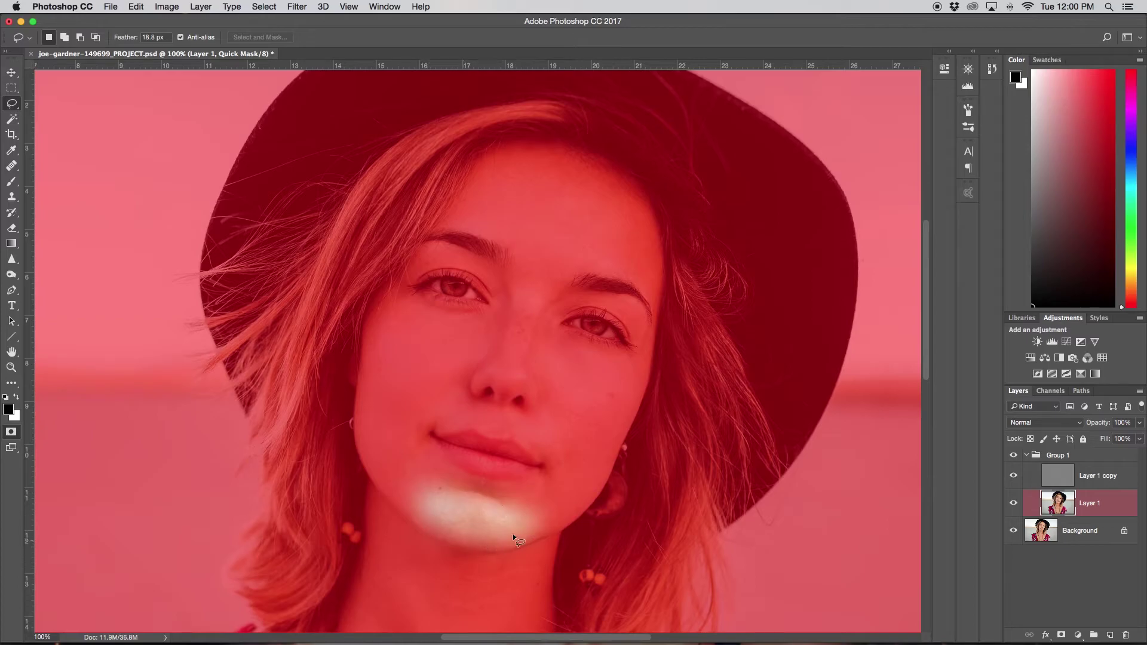
key(q)
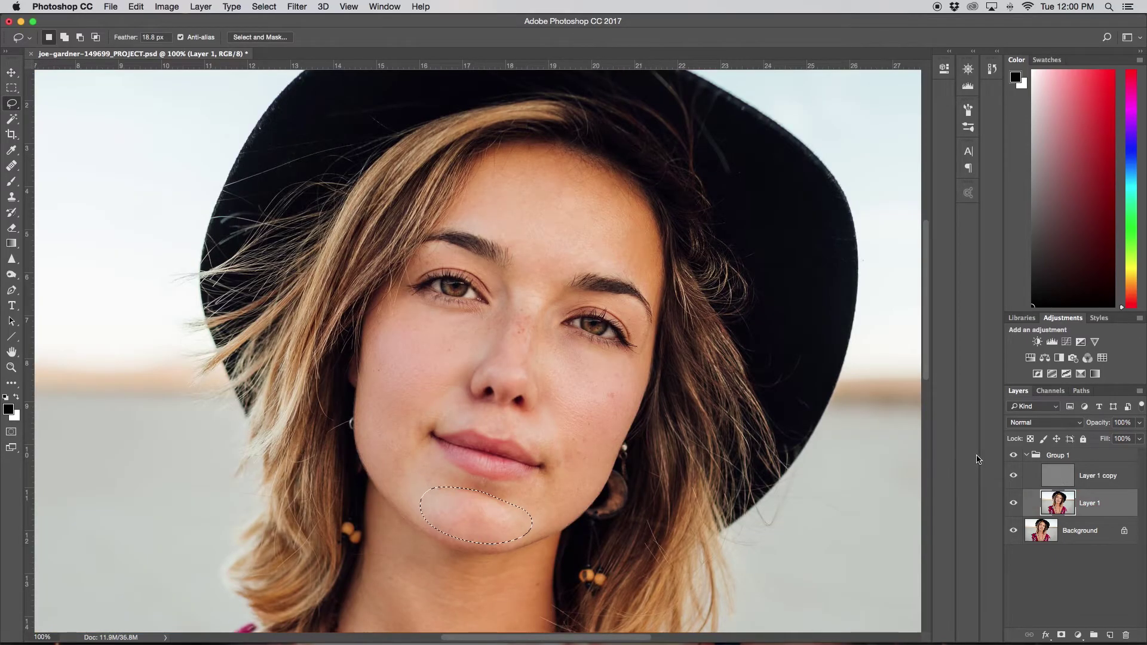
key(super+f)
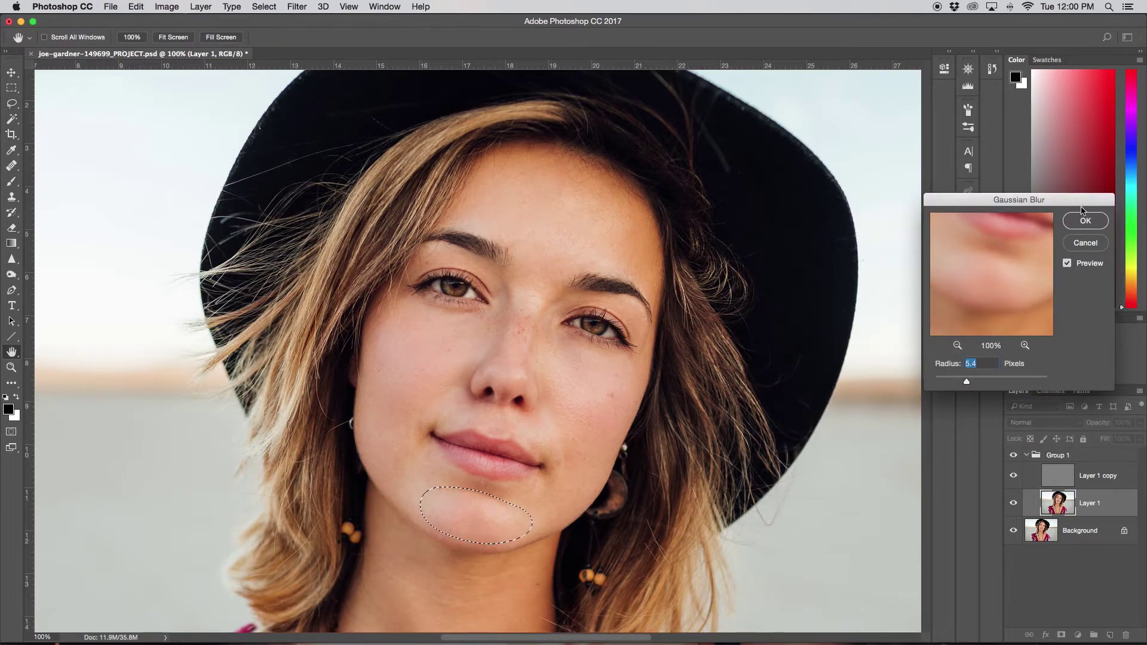
click(1085, 221)
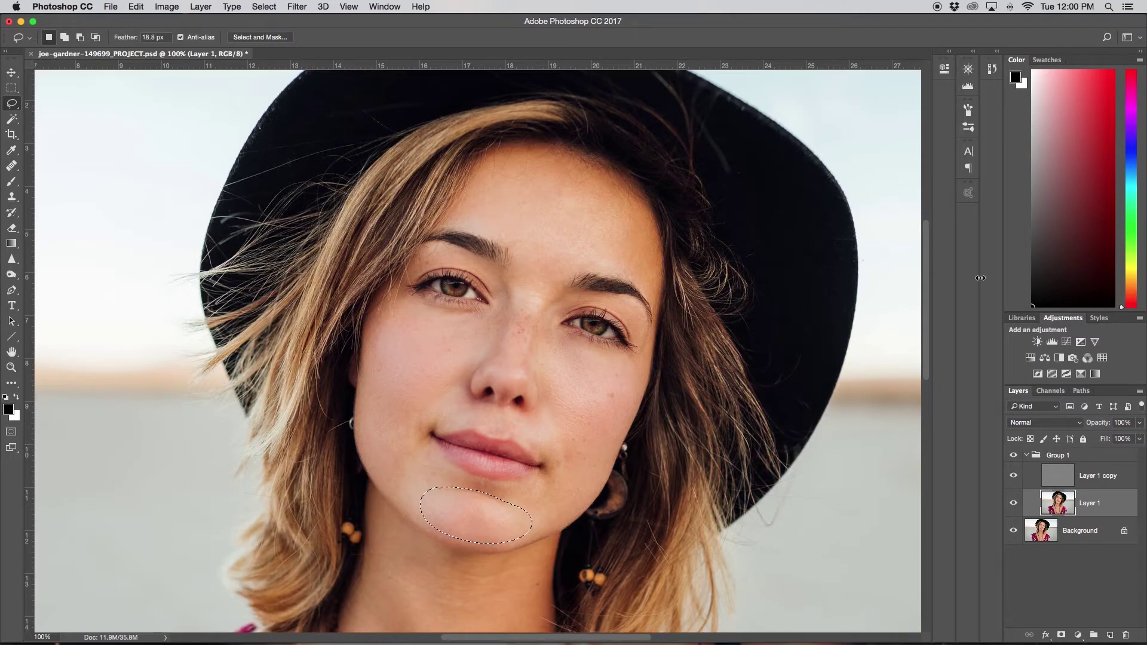
Step: Lasso the skin above the upper lip and blur it at 9.5 pixels
mouse_move(481, 361)
mouse_down()
mouse_move(465, 379)
mouse_move(494, 407)
mouse_move(532, 413)
mouse_move(556, 391)
mouse_move(566, 420)
mouse_move(536, 452)
mouse_up()
drag(451, 374, 462, 367)
key(ctrl+super+f)
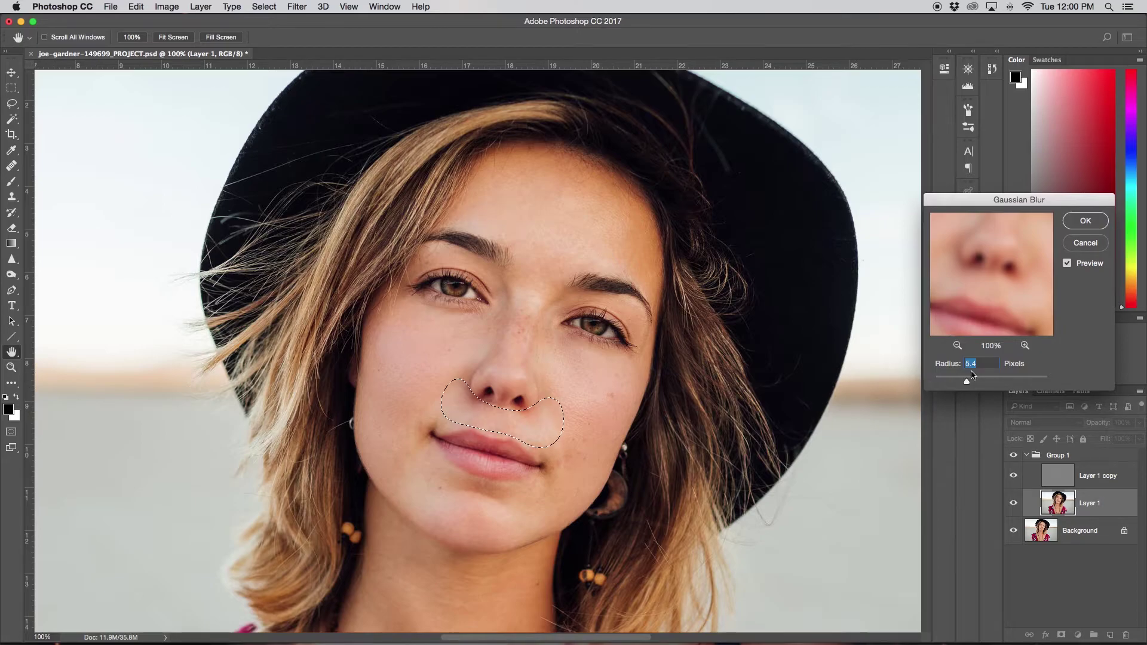
click(979, 381)
click(1085, 220)
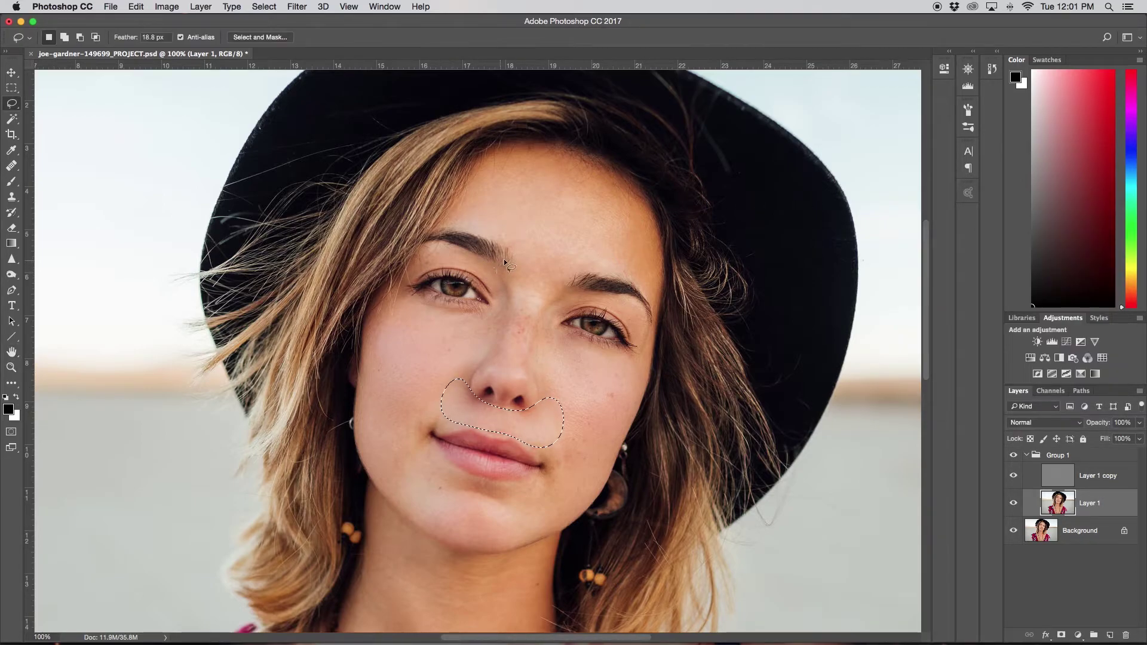
Step: Blur the skin between the eyebrows and deselect
mouse_move(511, 270)
mouse_down()
mouse_move(525, 318)
mouse_move(570, 273)
mouse_move(518, 279)
mouse_up()
key(super+alt+f)
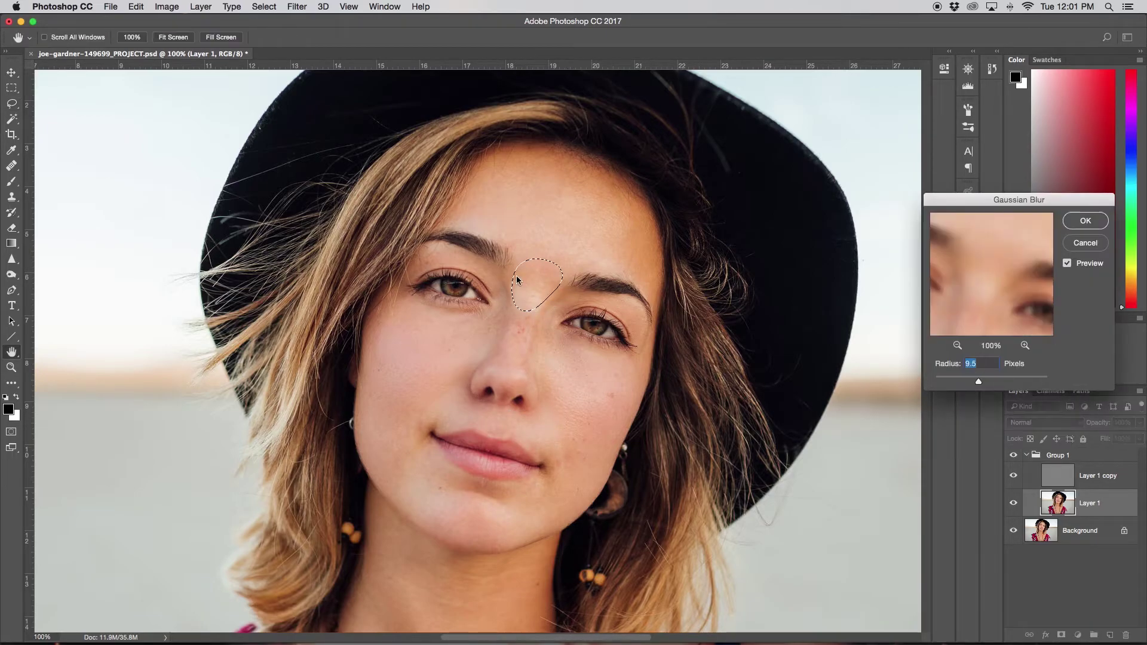
click(1086, 221)
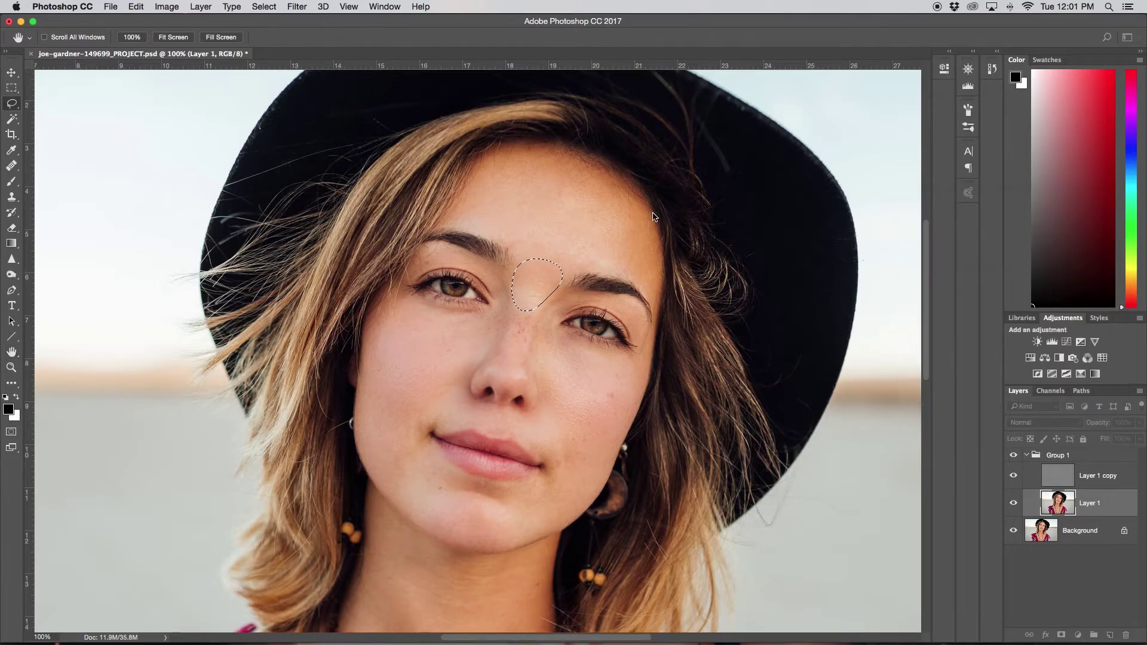
key(super+d)
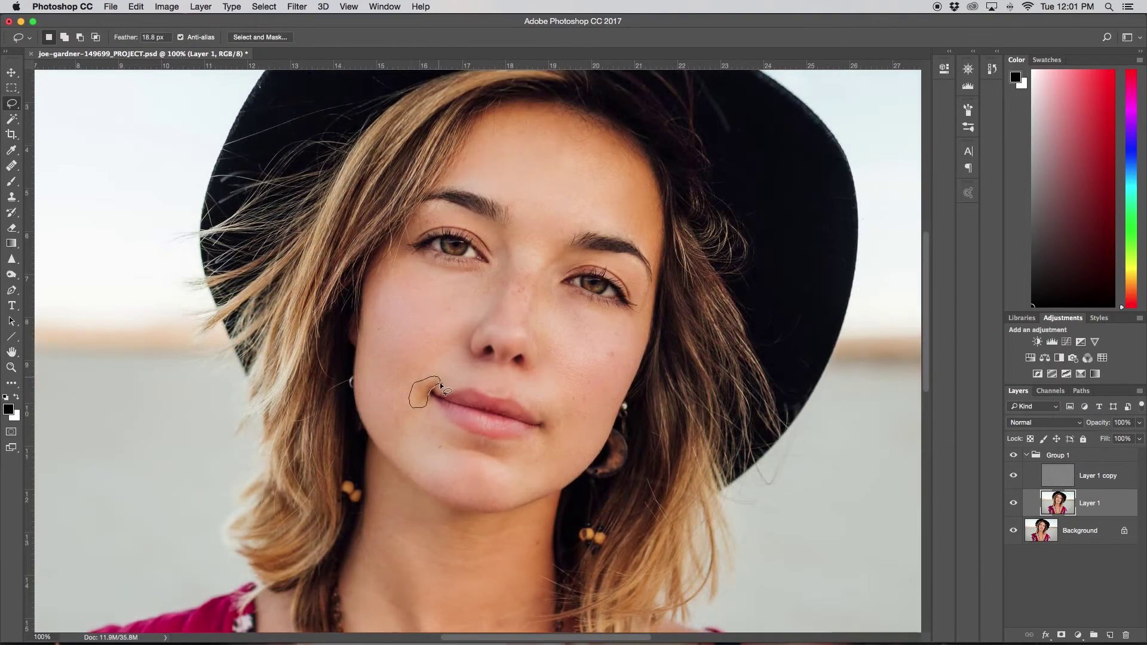
Step: With a 10.4 px feather, lasso the left lip-corner blemish, blur it at 9.3 pixels, and deselect
drag(441, 387, 440, 382)
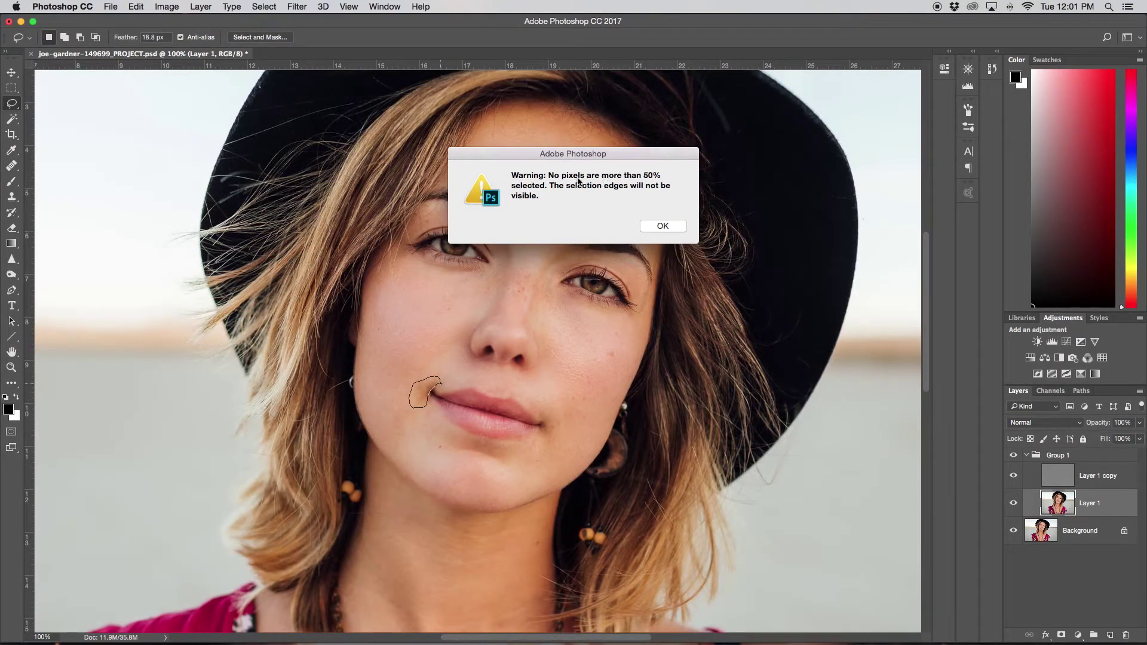
click(660, 227)
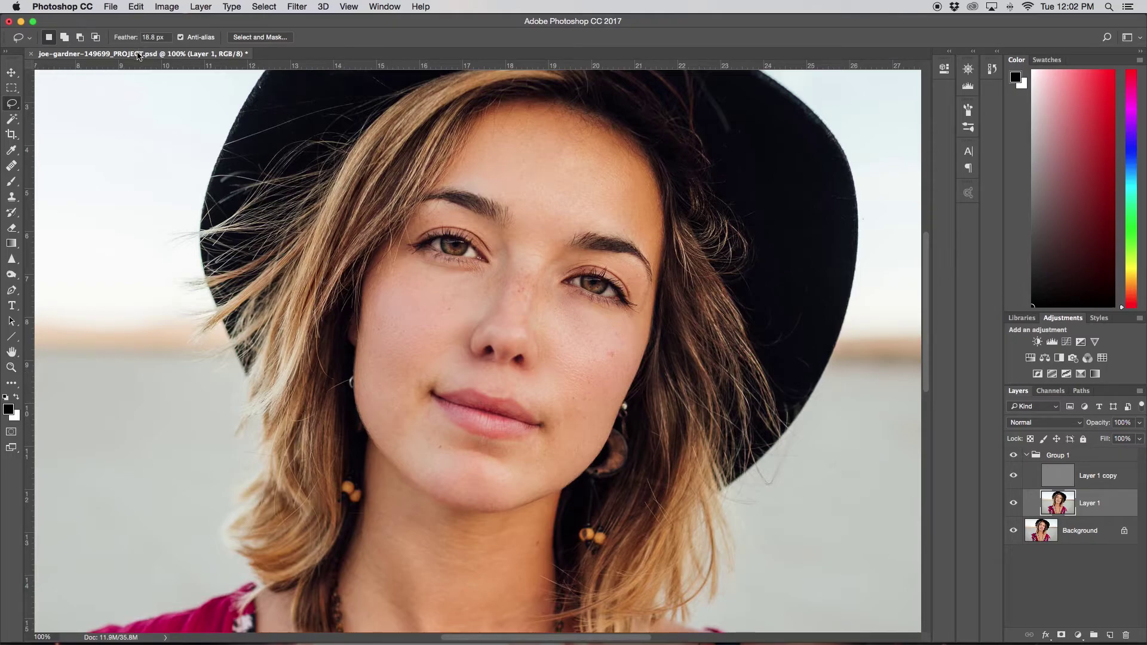
drag(133, 40, 83, 41)
mouse_move(433, 370)
mouse_down()
mouse_move(407, 380)
mouse_move(409, 399)
mouse_move(425, 411)
mouse_move(431, 372)
mouse_up()
drag(444, 380, 444, 380)
key(super+alt+f)
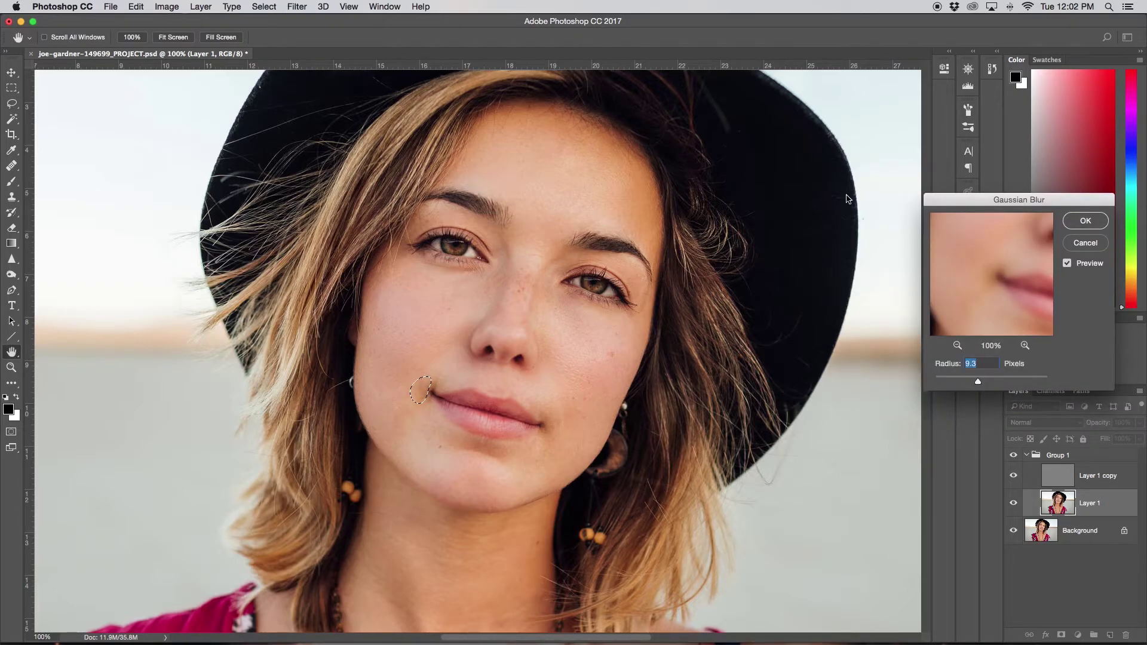
click(303, 9)
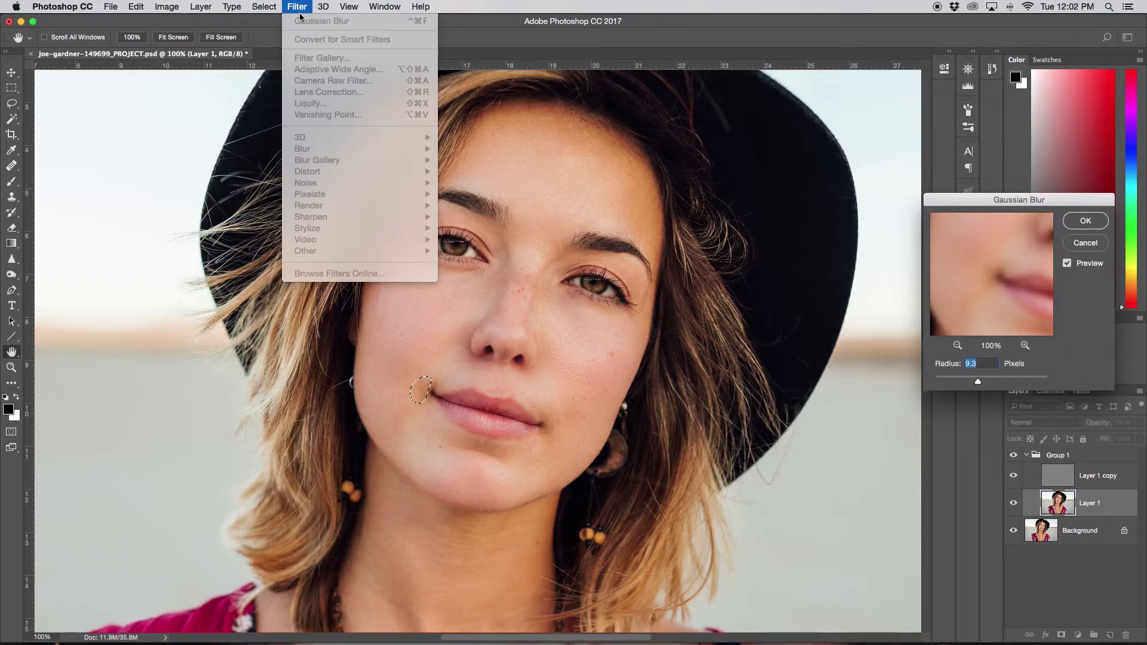
click(292, 6)
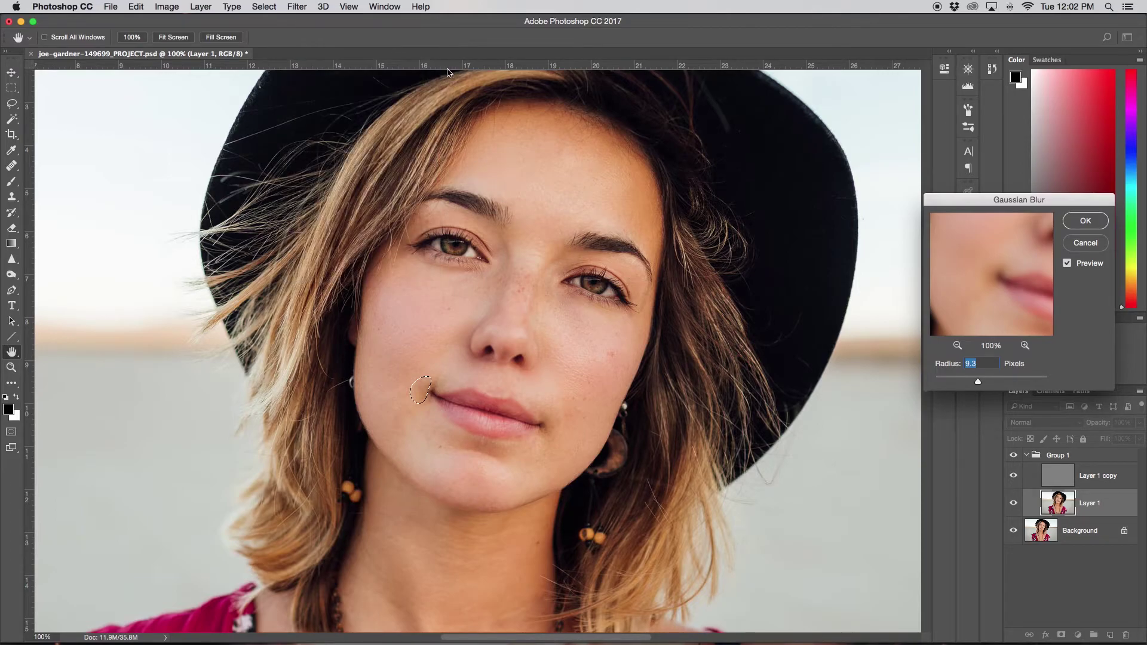
click(1085, 222)
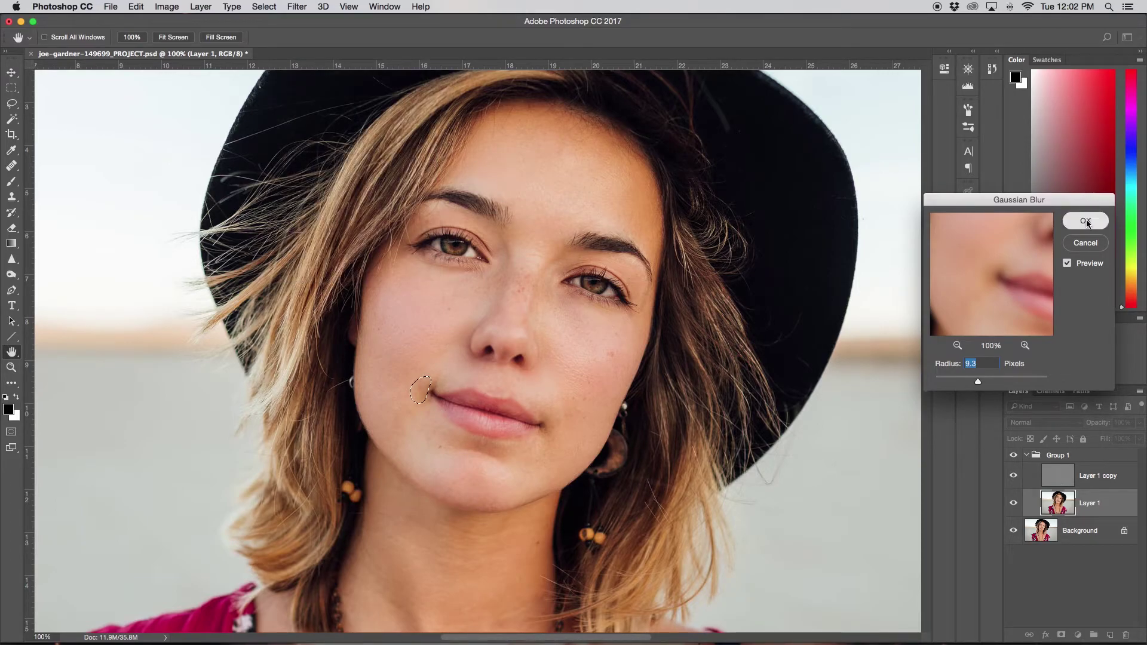
key(l)
key(super+d)
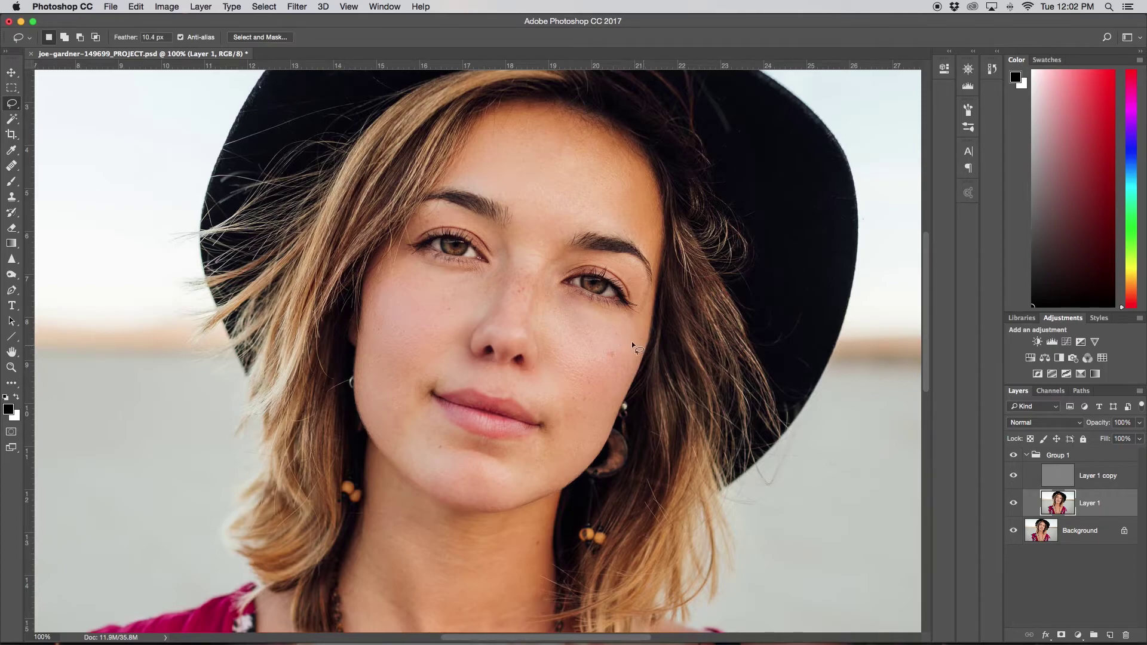
click(138, 6)
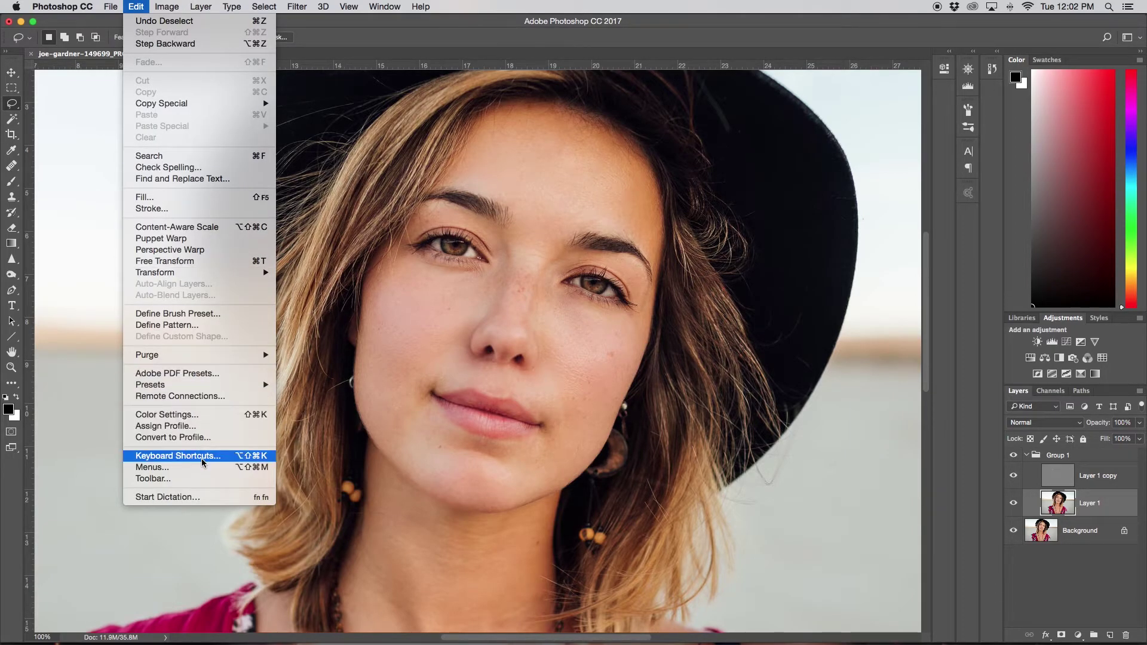
key(Escape)
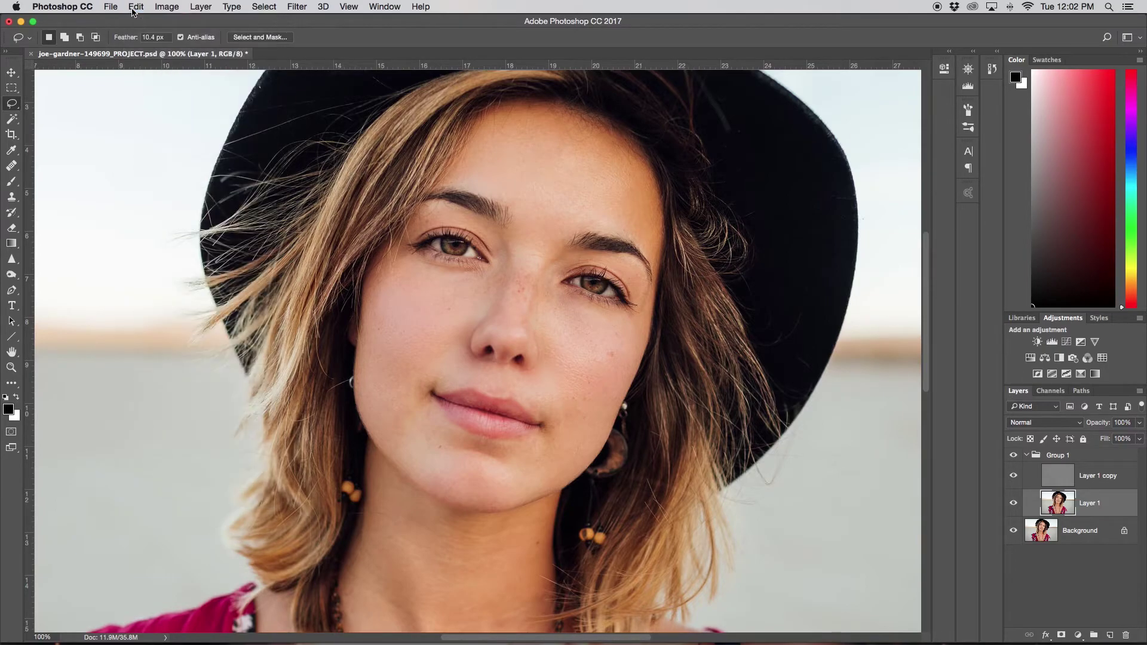
Step: Zoom out and blur the skin under the lower lip at 7.6 pixels
scroll(403, 274, down, 3)
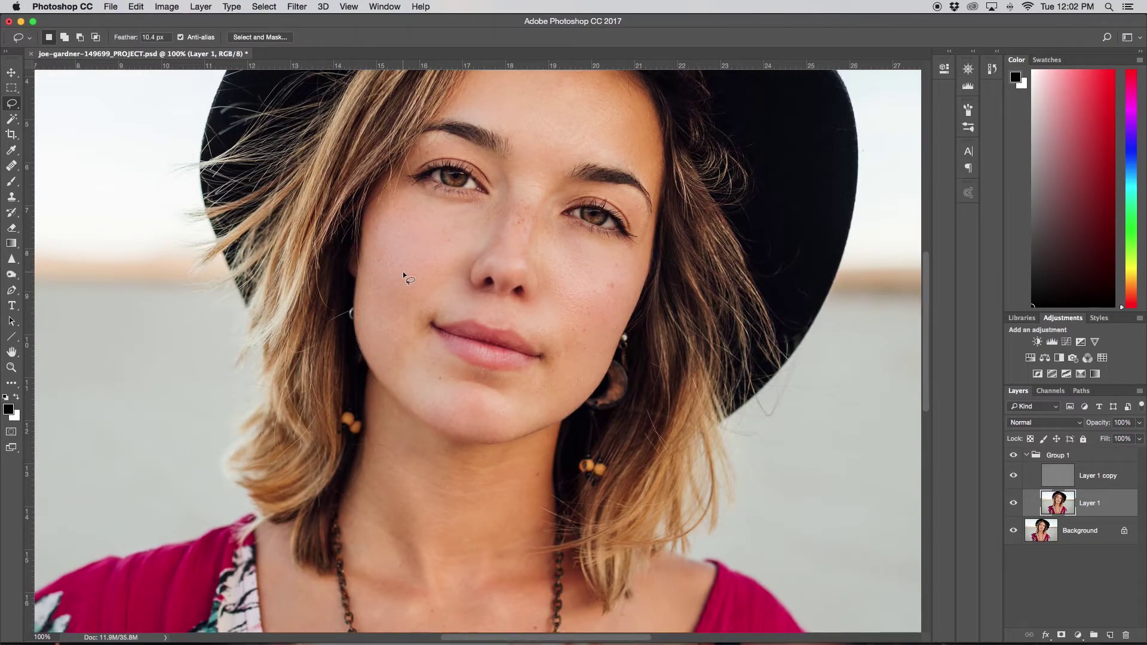
key(super+minus)
scroll(519, 316, down, 8)
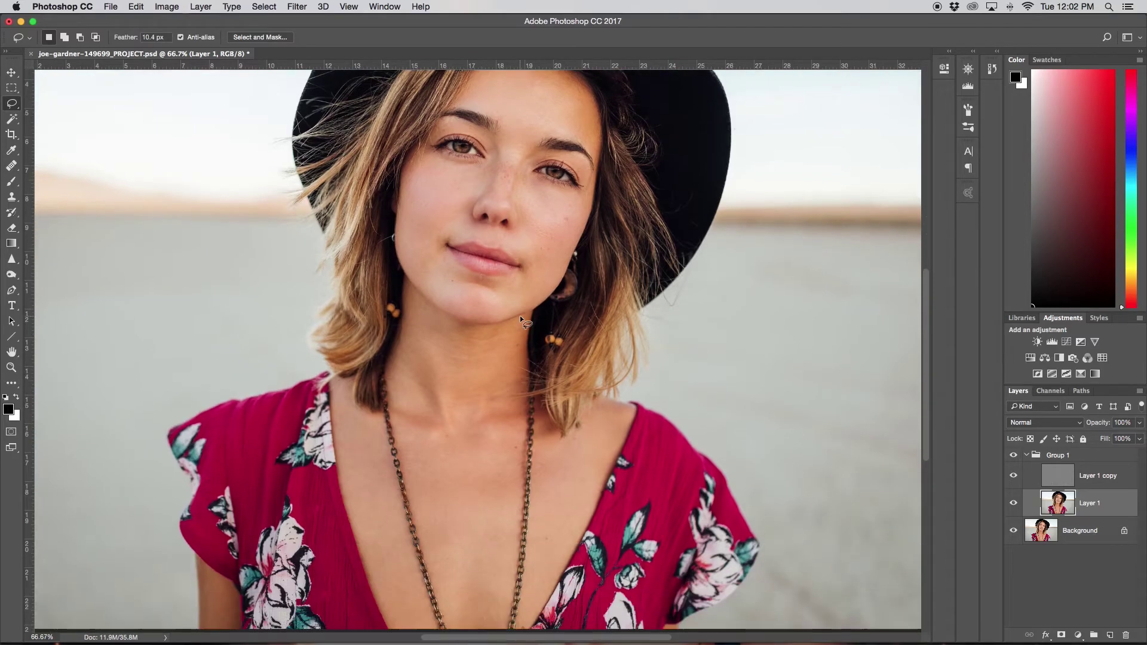
scroll(529, 316, up, 1)
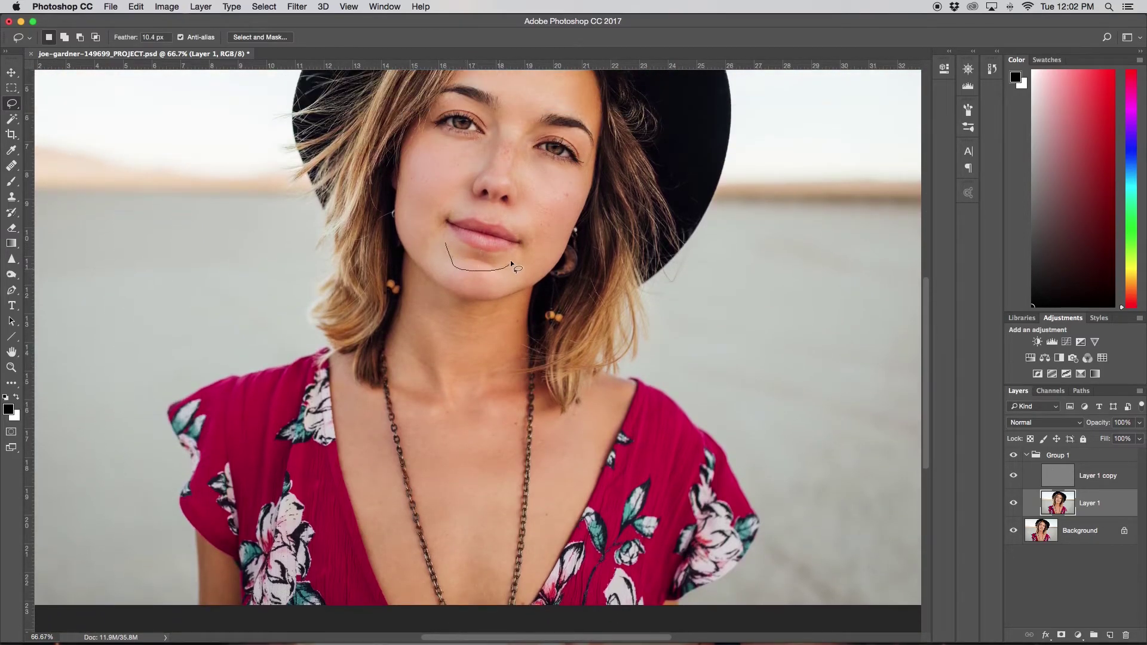
drag(476, 253, 448, 243)
key(super+alt+f)
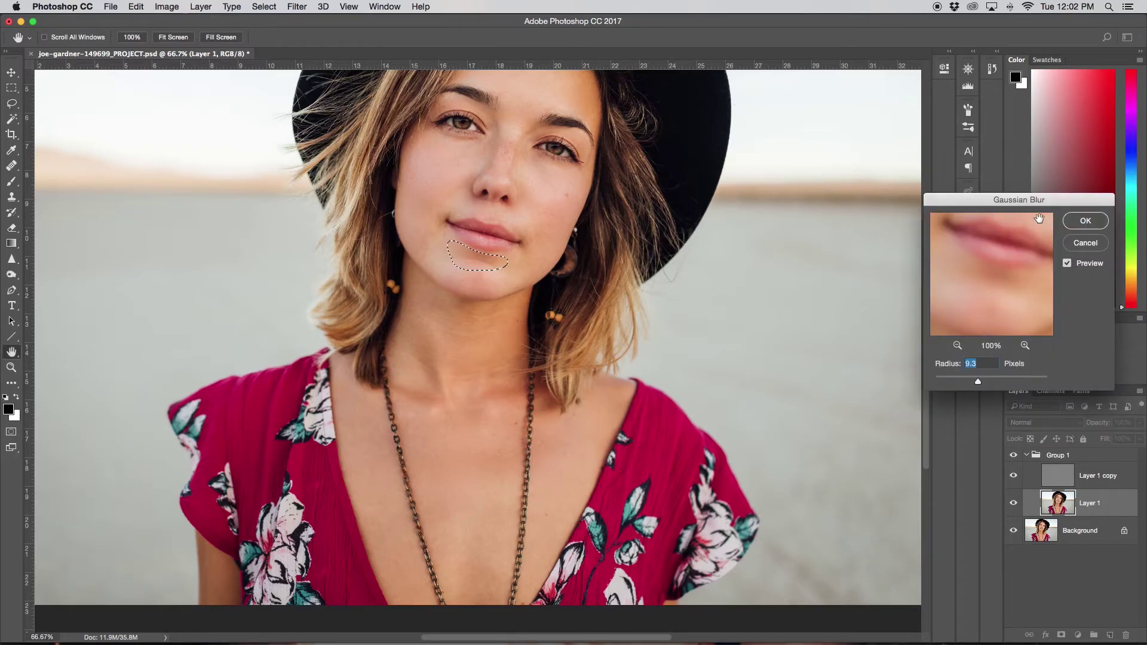
key(Return)
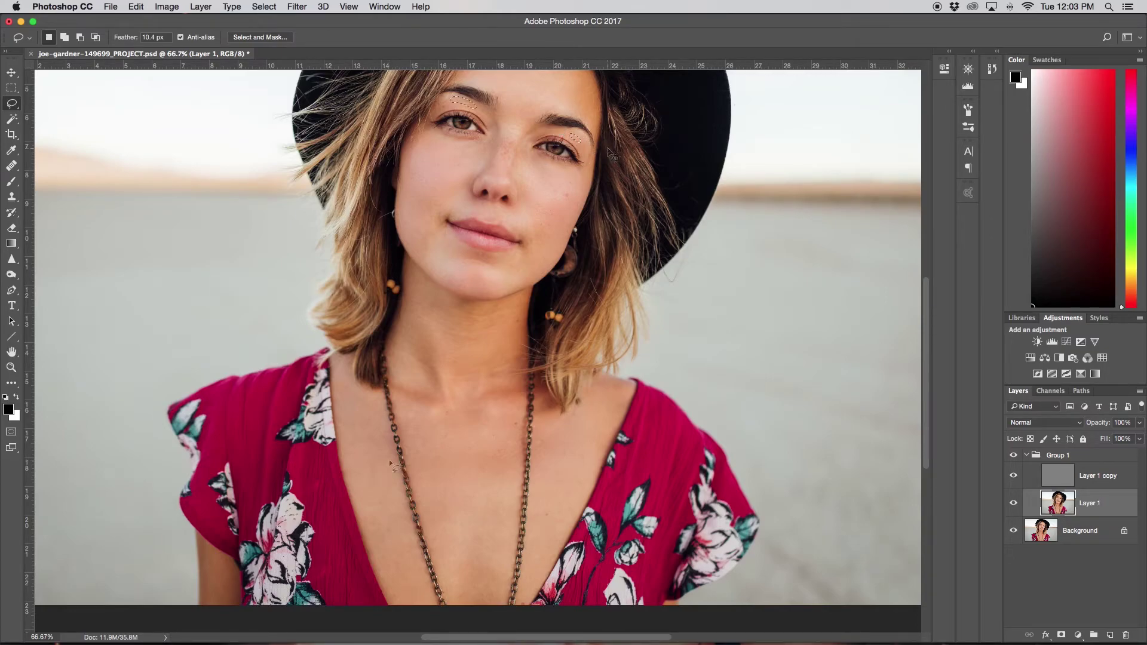
Step: Raise the lasso feather to 11.4 px and blur the neck skin
drag(128, 40, 167, 39)
click(403, 357)
drag(510, 413, 404, 349)
key(super+alt+f)
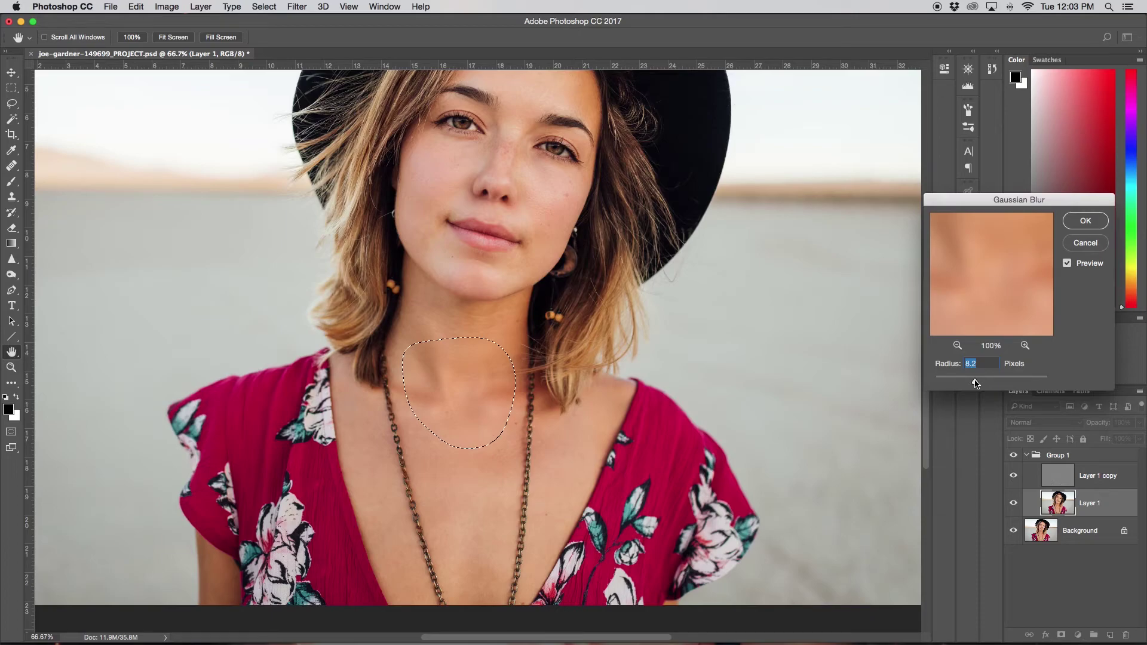
click(1090, 226)
Step: Lasso the upper chest and blur it with a 28.9-pixel radius
drag(412, 440, 423, 507)
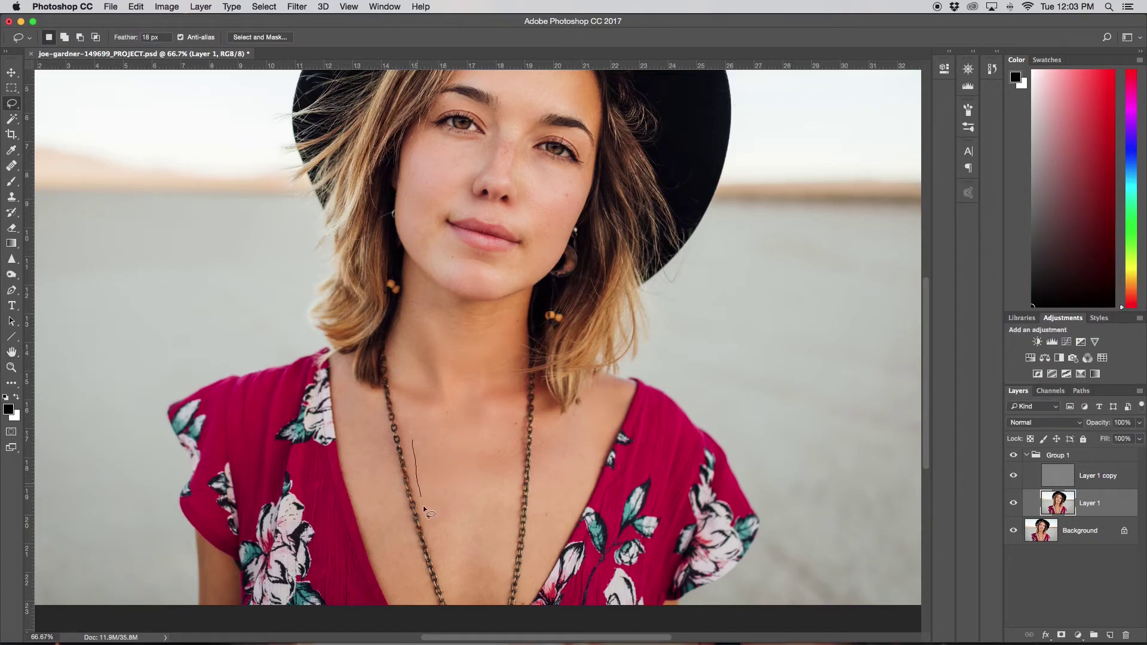
drag(476, 433, 412, 440)
key(super+alt+f)
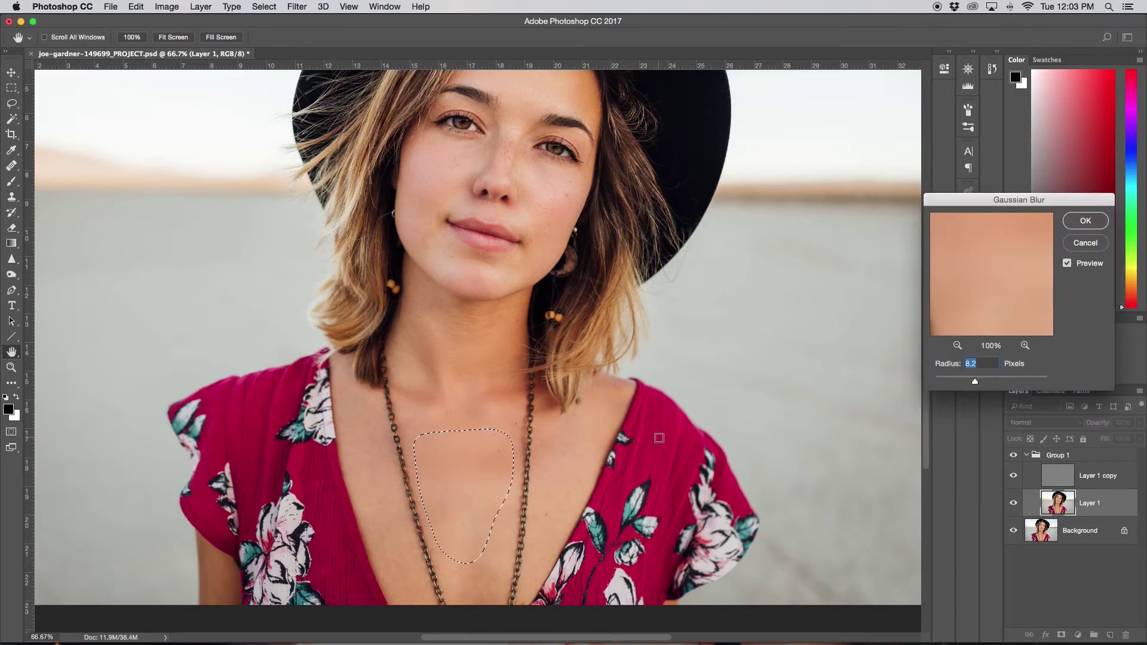
drag(975, 381, 985, 382)
key(Return)
Step: Lasso the lower chest and blur it at 19.0 pixels
mouse_move(499, 544)
mouse_down()
mouse_move(450, 560)
mouse_move(462, 609)
mouse_up()
drag(510, 575, 496, 543)
key(super+alt+f)
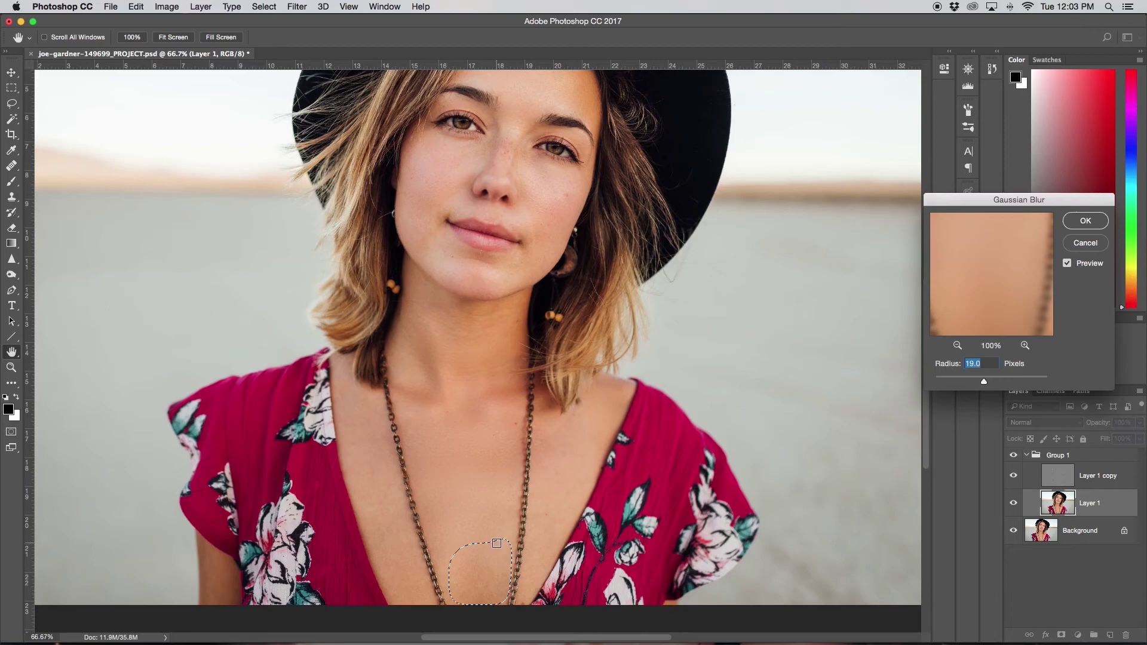
click(1085, 221)
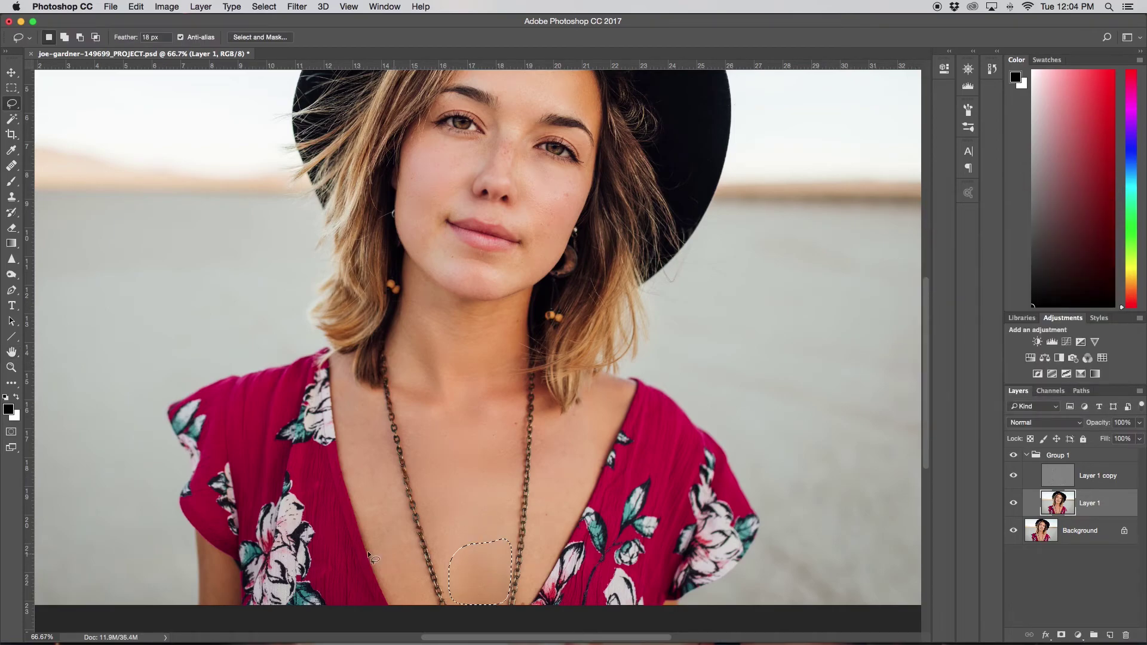
Step: Lasso chest skin beside the necklace, drop the blur radius to 0.1, and deselect without blurring
key(super+d)
drag(408, 601, 410, 564)
drag(381, 417, 375, 417)
key(super+alt+f)
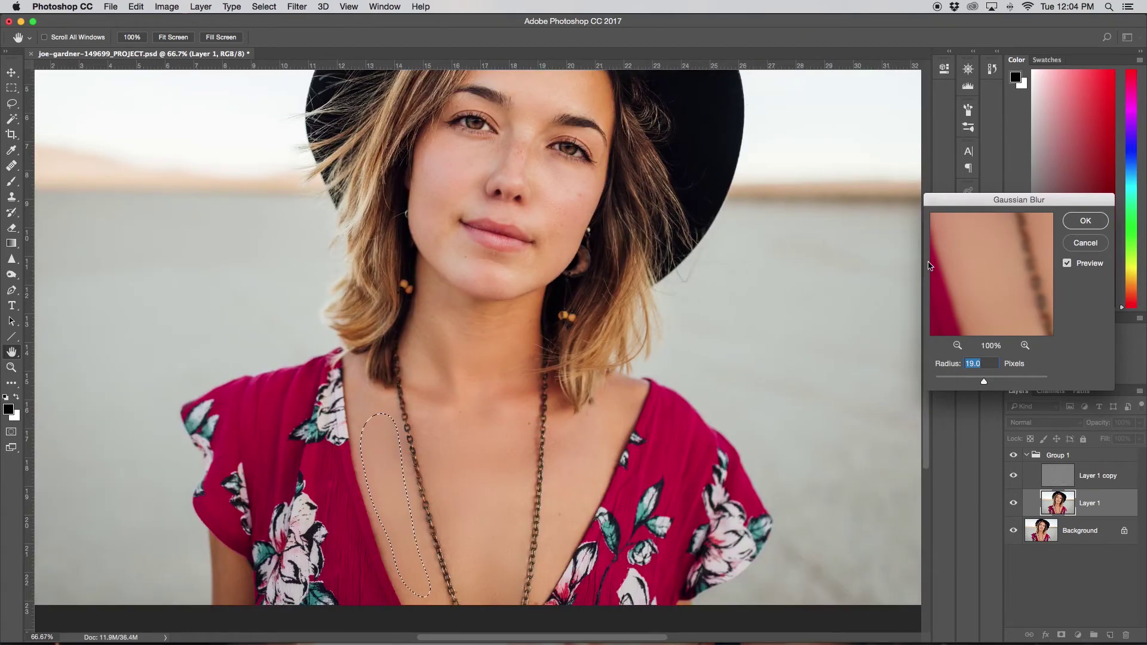
mouse_move(984, 381)
mouse_down()
mouse_move(923, 381)
mouse_move(986, 381)
mouse_up()
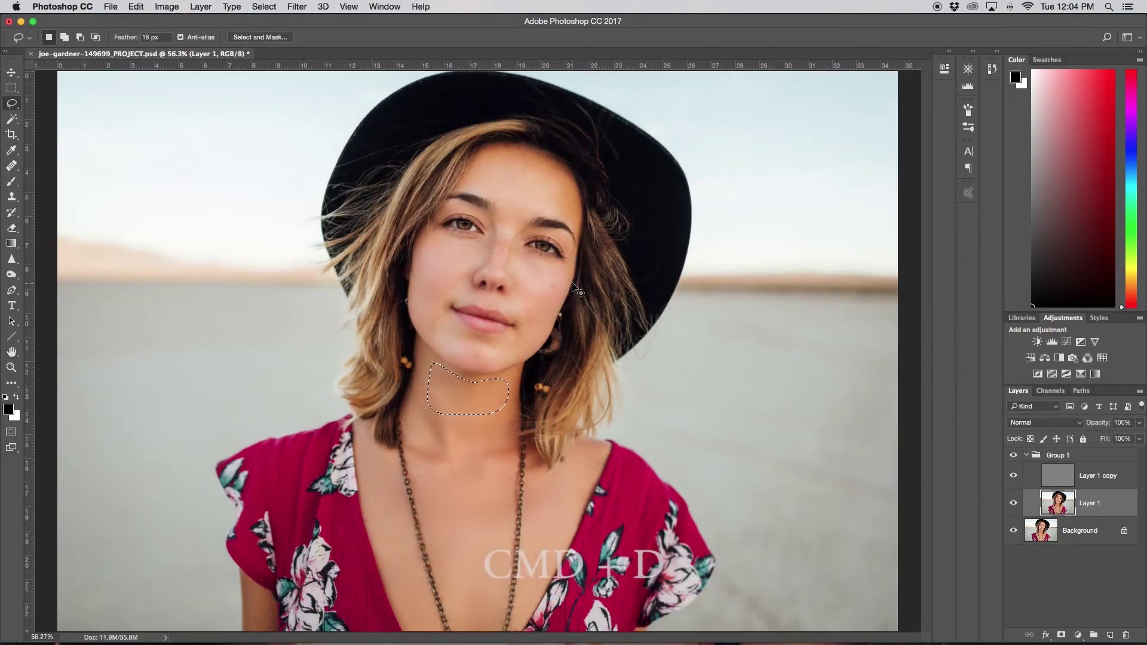
key(super+d)
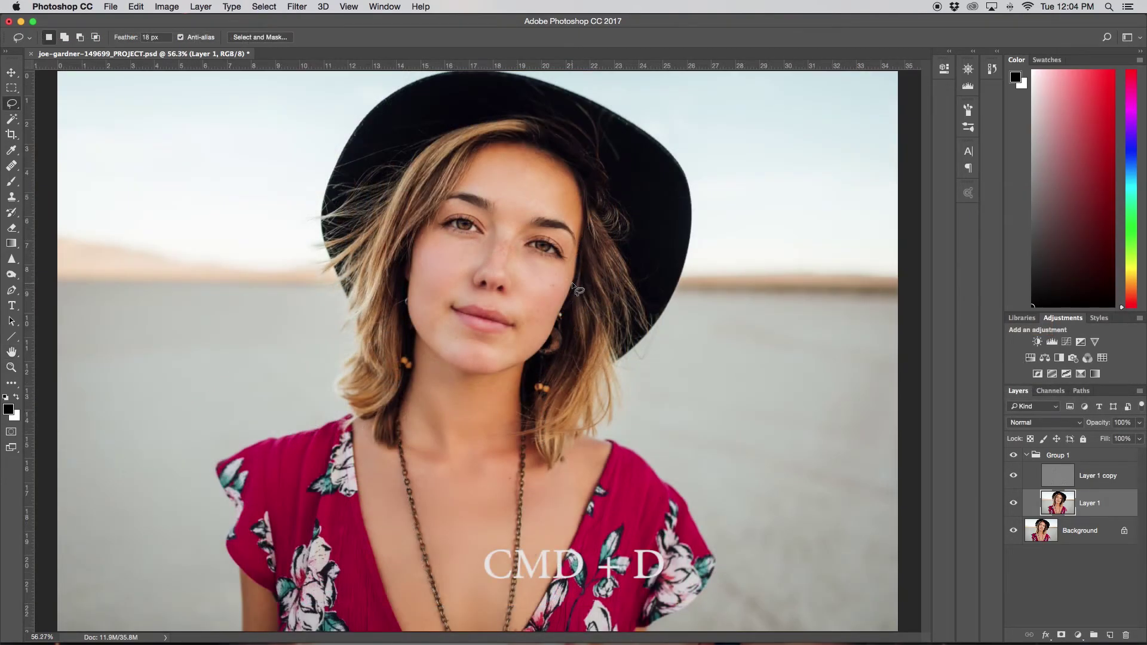
Step: Zoom to 200% to inspect the lips and chin, then zoom back out
key(super+equal)
key(super+equal)
key(super+equal)
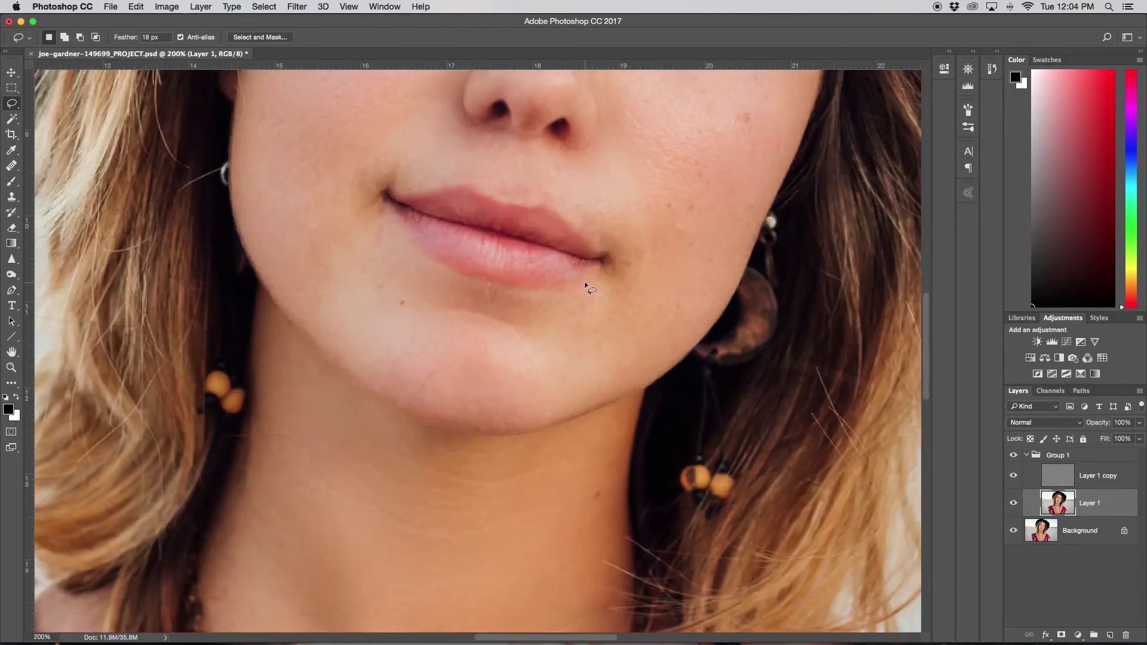
scroll(584, 281, up, 5)
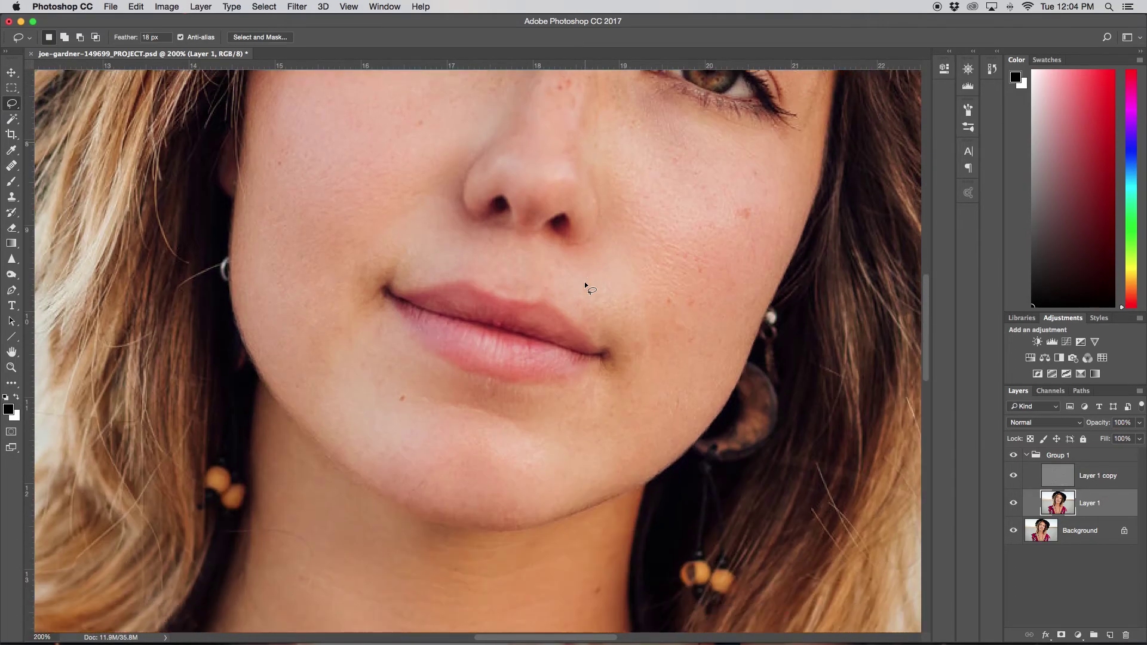
scroll(584, 281, down, 6)
scroll(617, 338, up, 8)
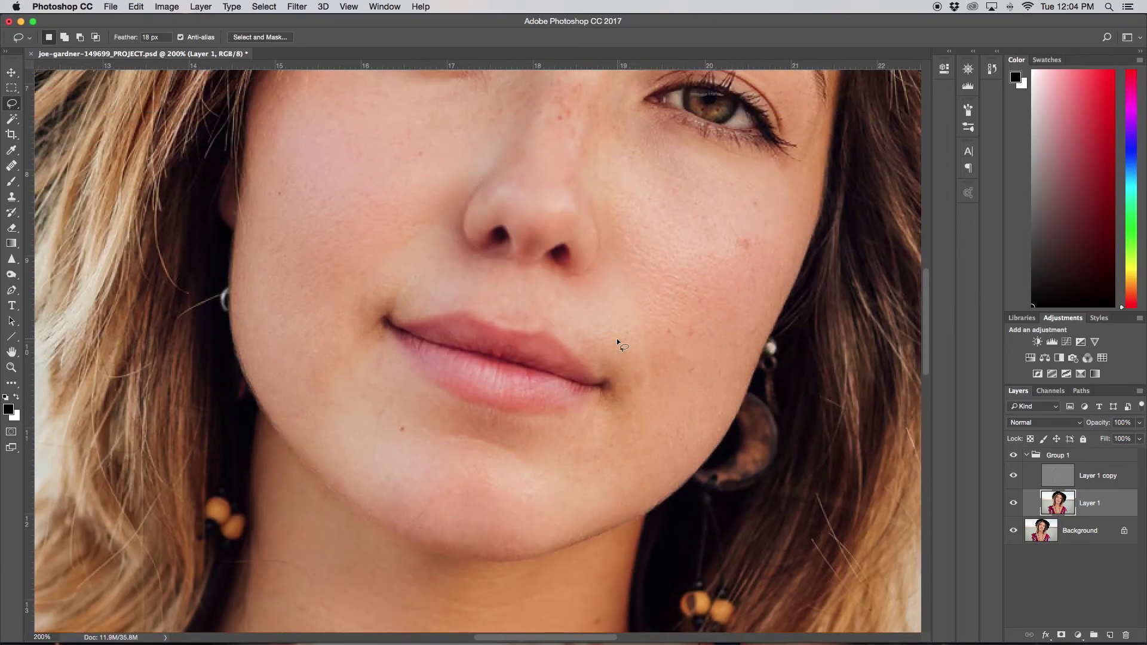
key(super+minus)
key(super+minus)
key(super+minus)
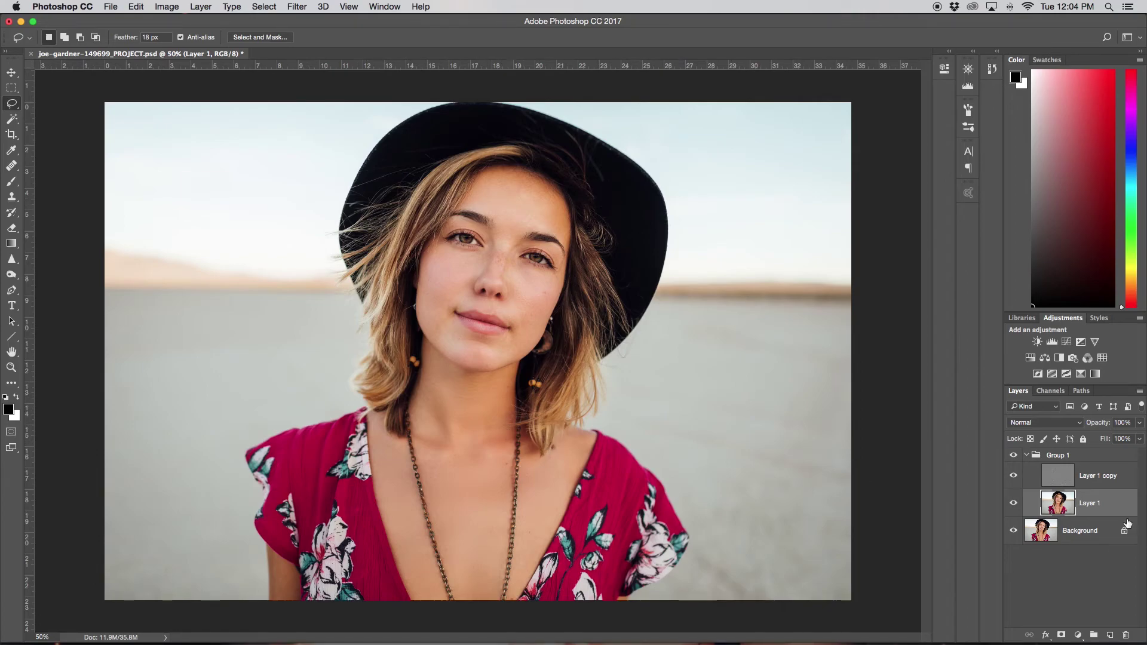
Step: Toggle Group 1's visibility repeatedly to compare before and after, ending with it shown
click(1014, 457)
click(1013, 457)
click(1014, 457)
click(1013, 457)
click(1013, 457)
click(1013, 457)
click(1013, 458)
click(1014, 457)
click(1013, 458)
click(1013, 459)
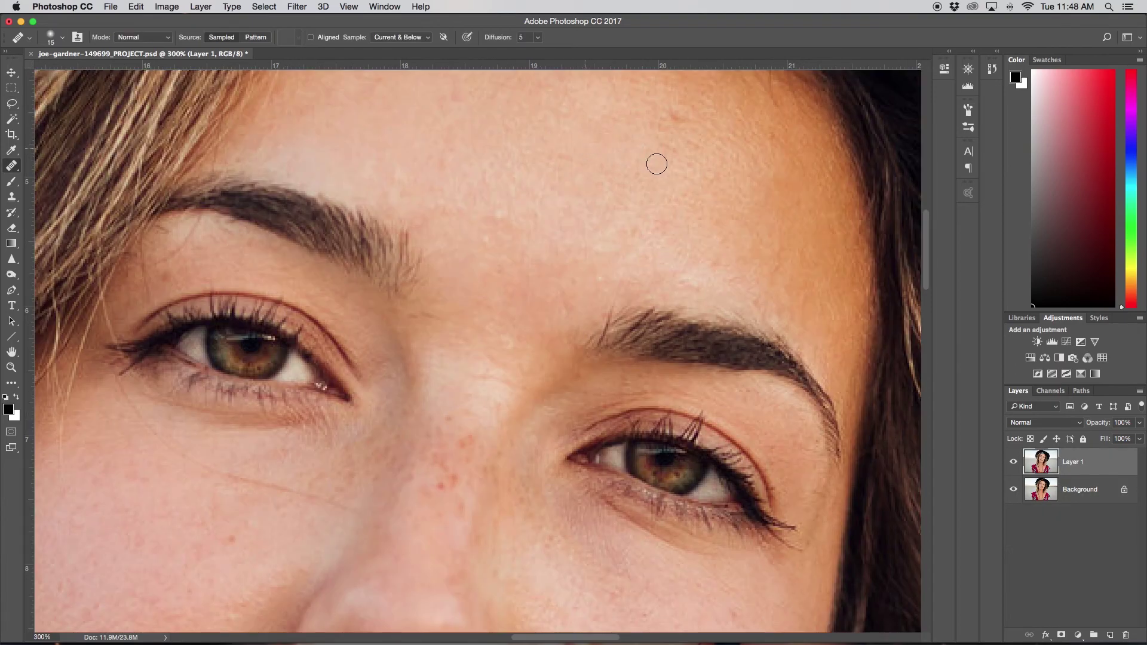
scroll(671, 245, down, 3)
click(341, 336)
scroll(340, 339, down, 5)
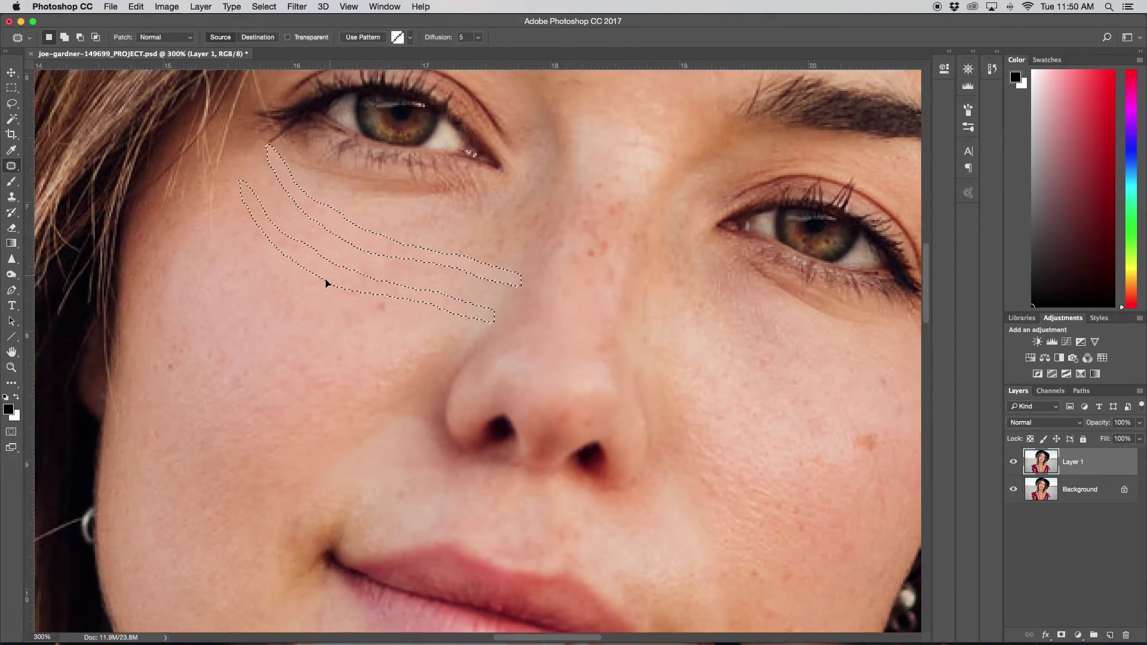
drag(358, 256, 300, 366)
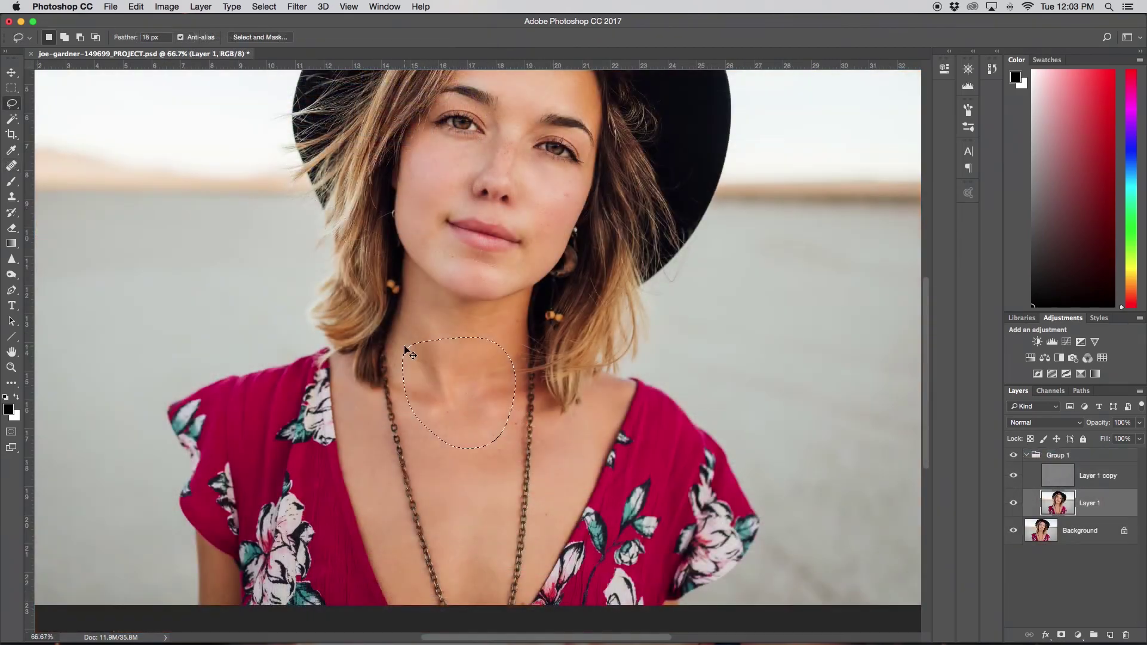
key(super+alt+f)
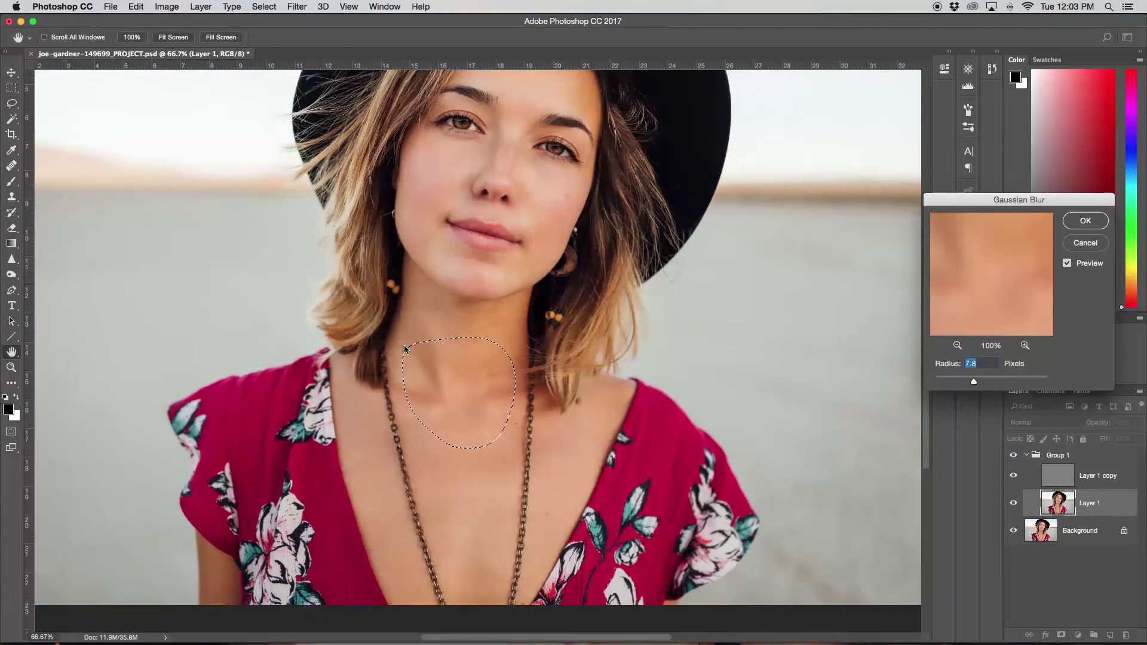
drag(974, 381, 969, 384)
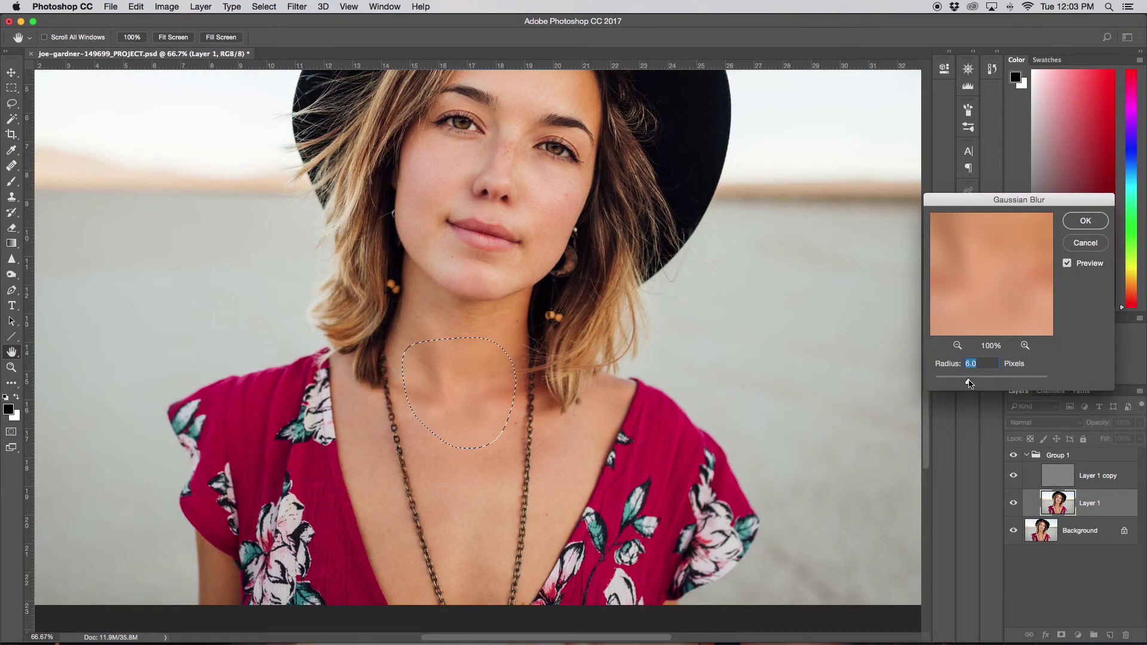